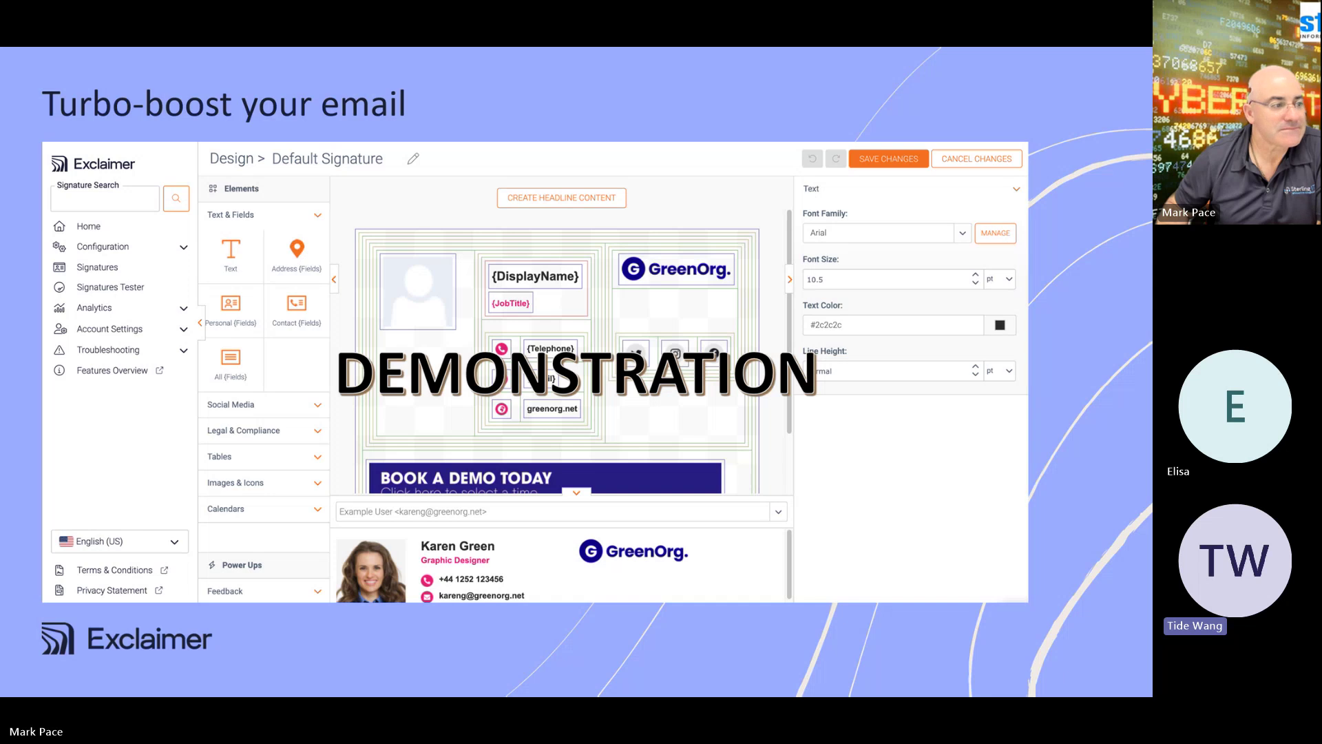
Switch to Exclaimer Cloud in the browser, show its home page and open the user roles under Manage Subscription
key(alt+Tab)
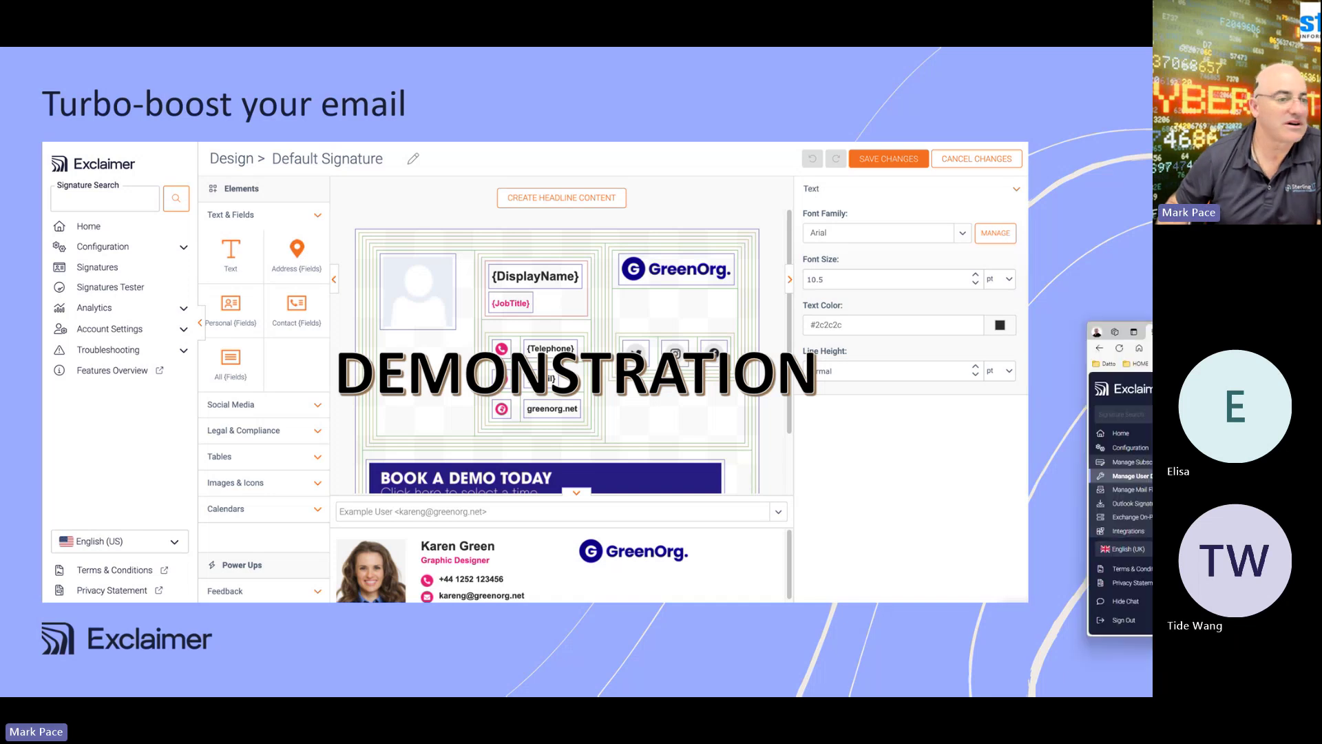
scroll(414, 286, up, 2)
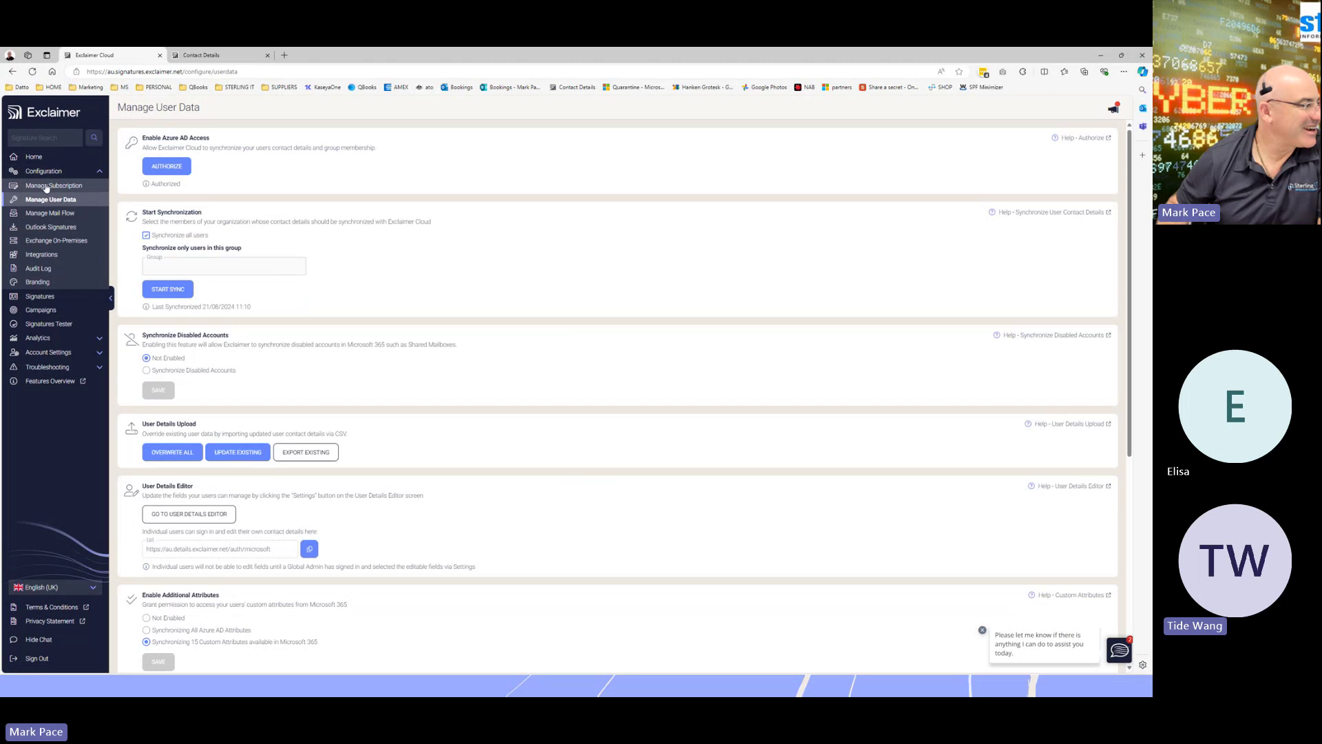
click(46, 187)
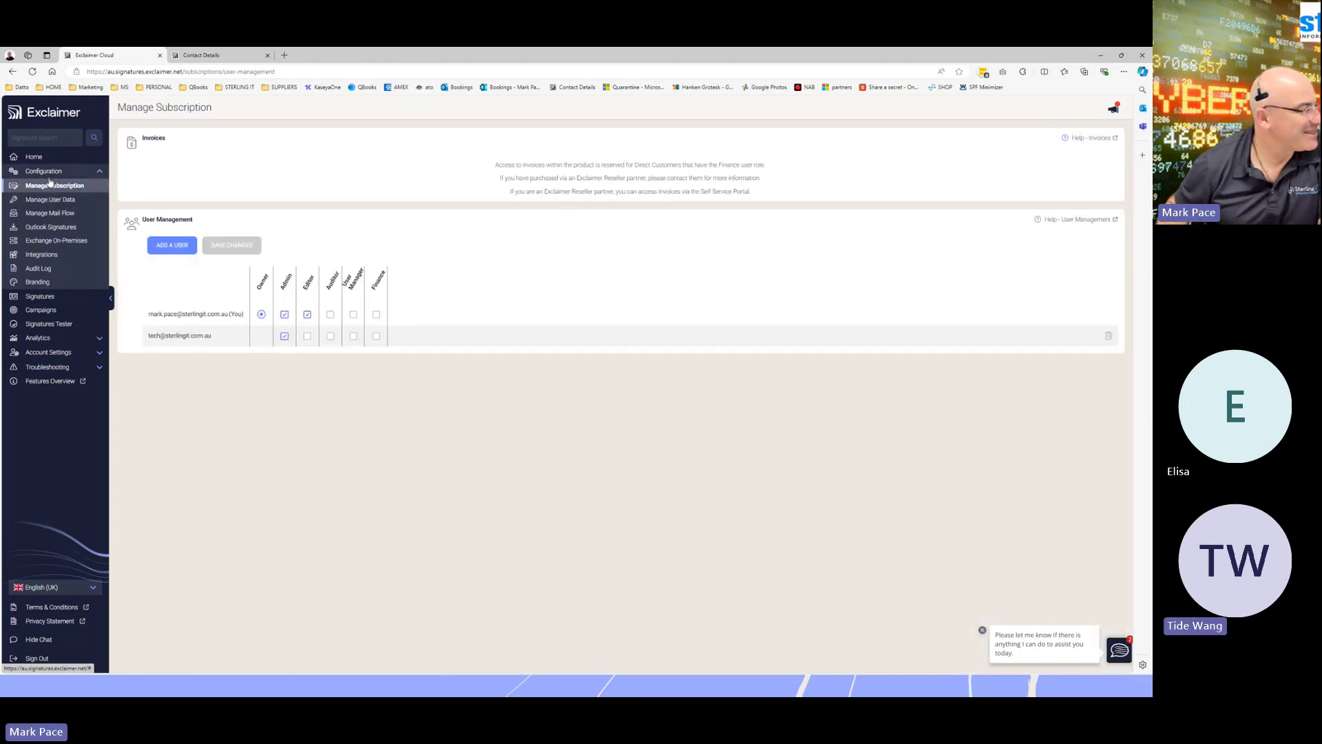
click(42, 163)
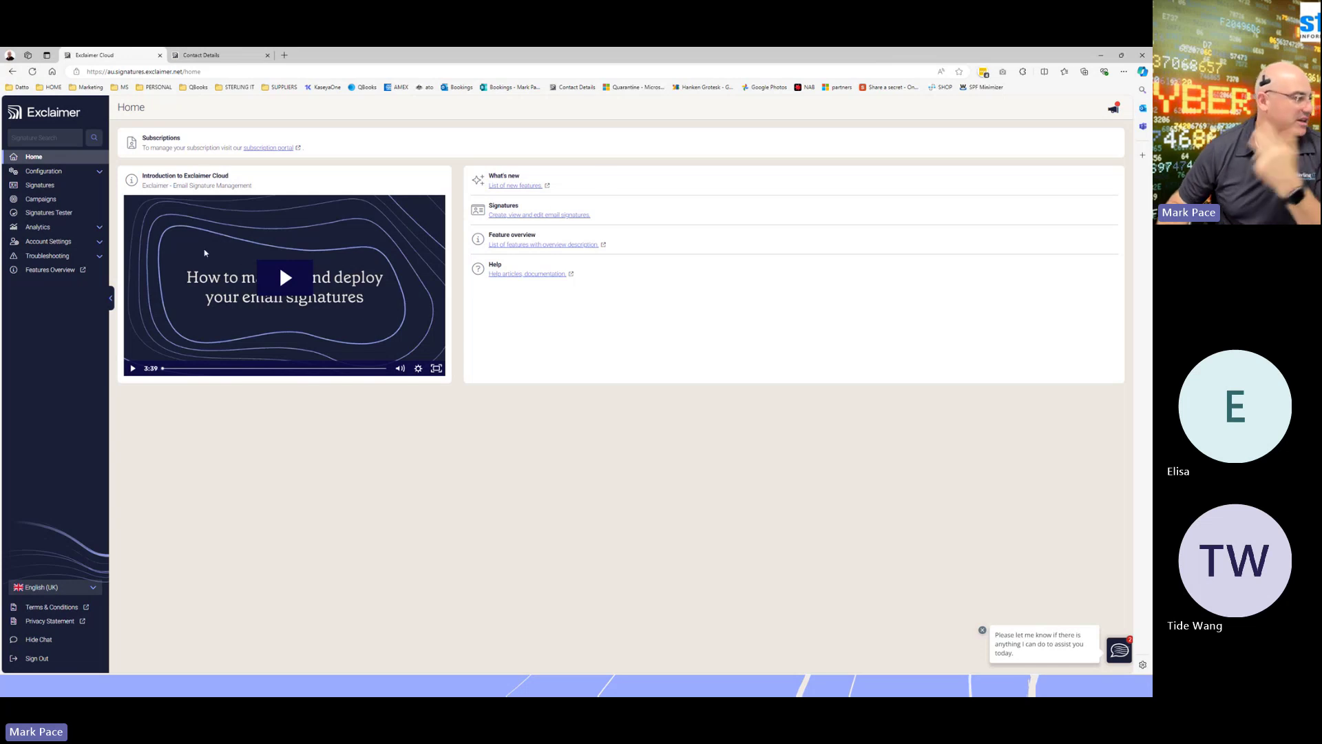
click(48, 171)
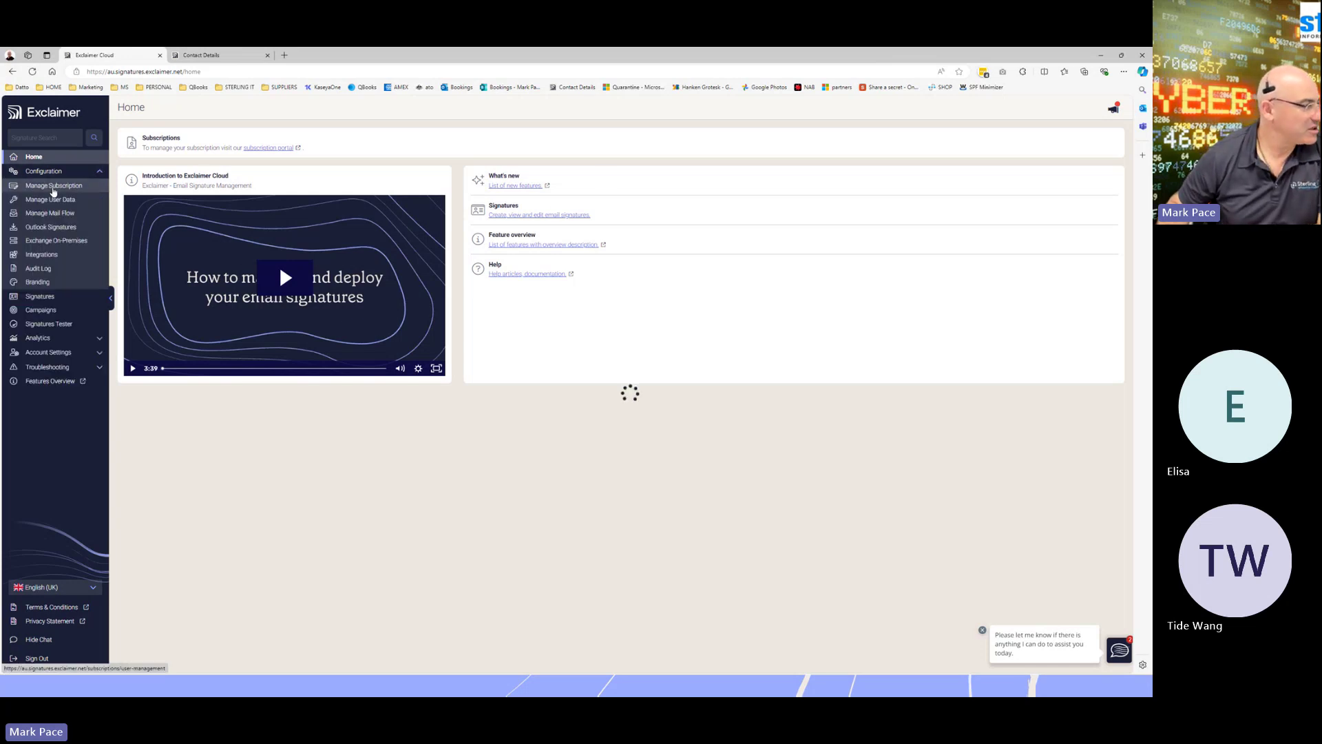
click(53, 187)
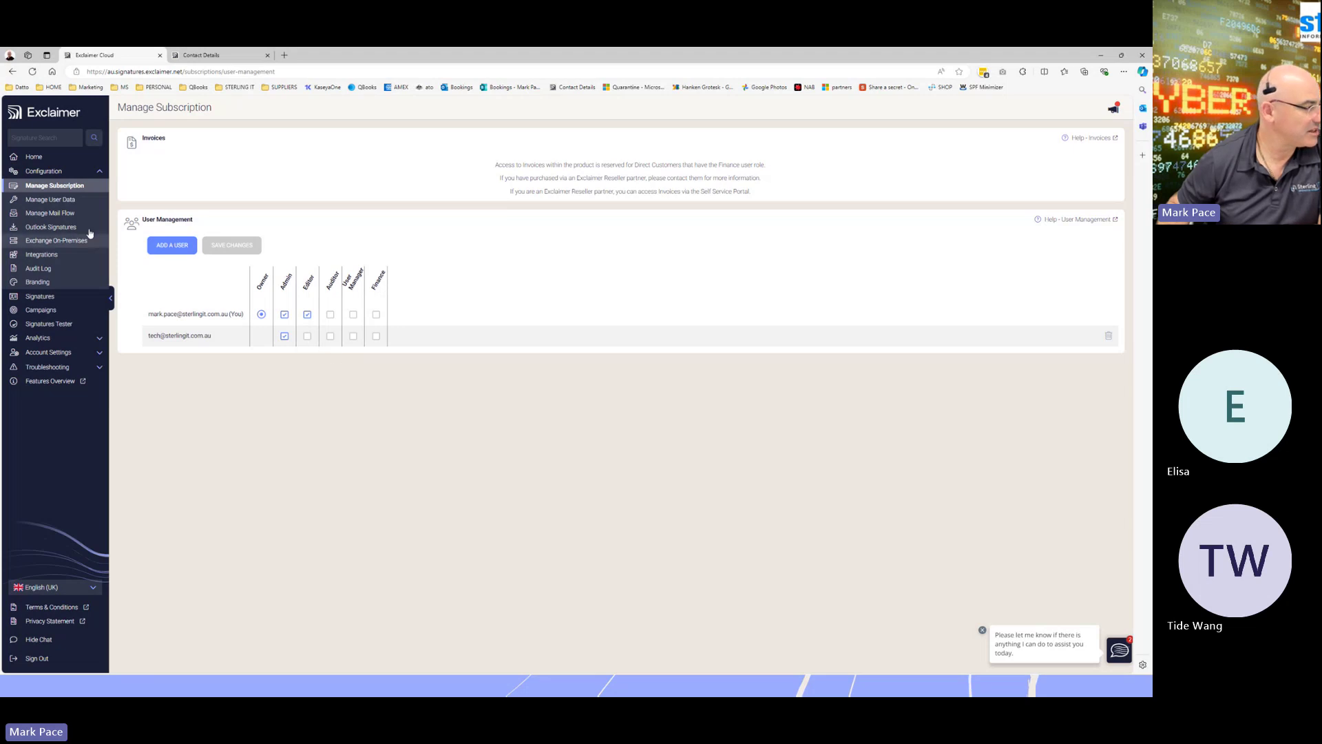
Review the Manage User Data settings, from Azure AD synchronization through user details upload to the User Details Editor
click(62, 199)
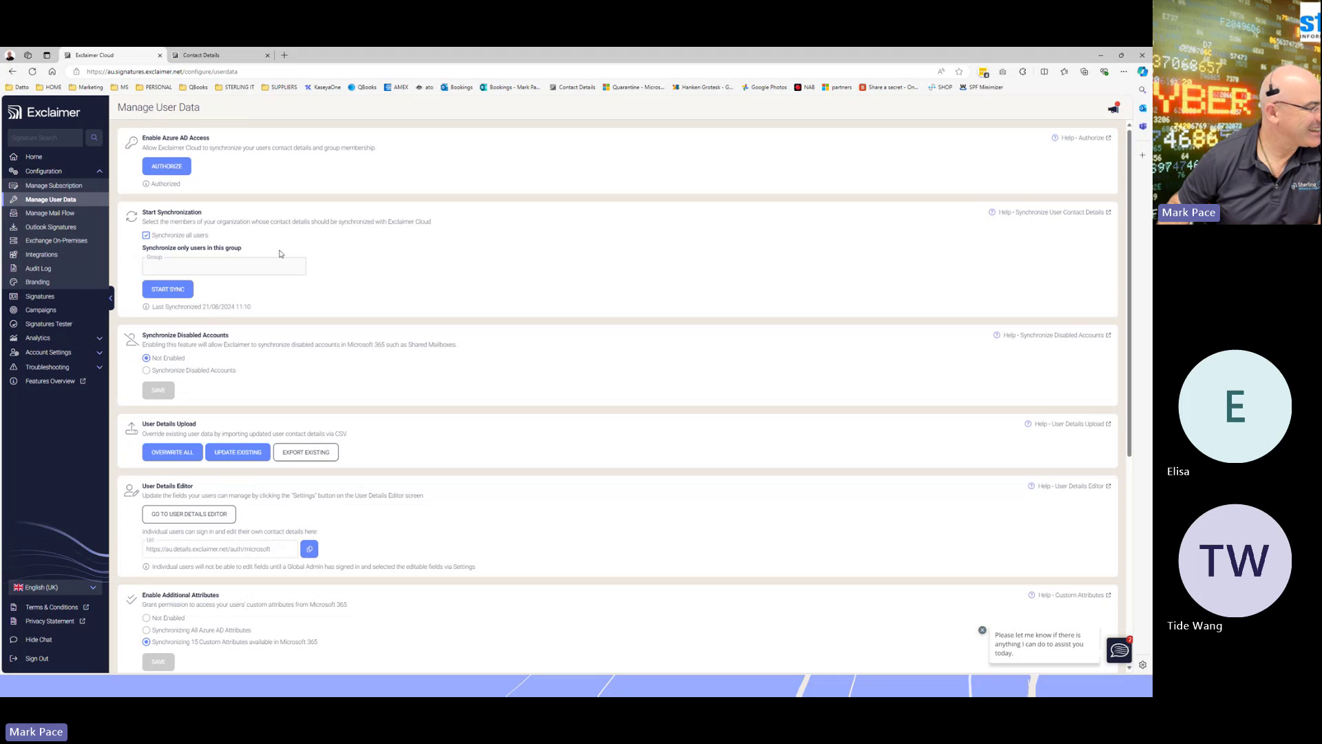
scroll(280, 254, down, 2)
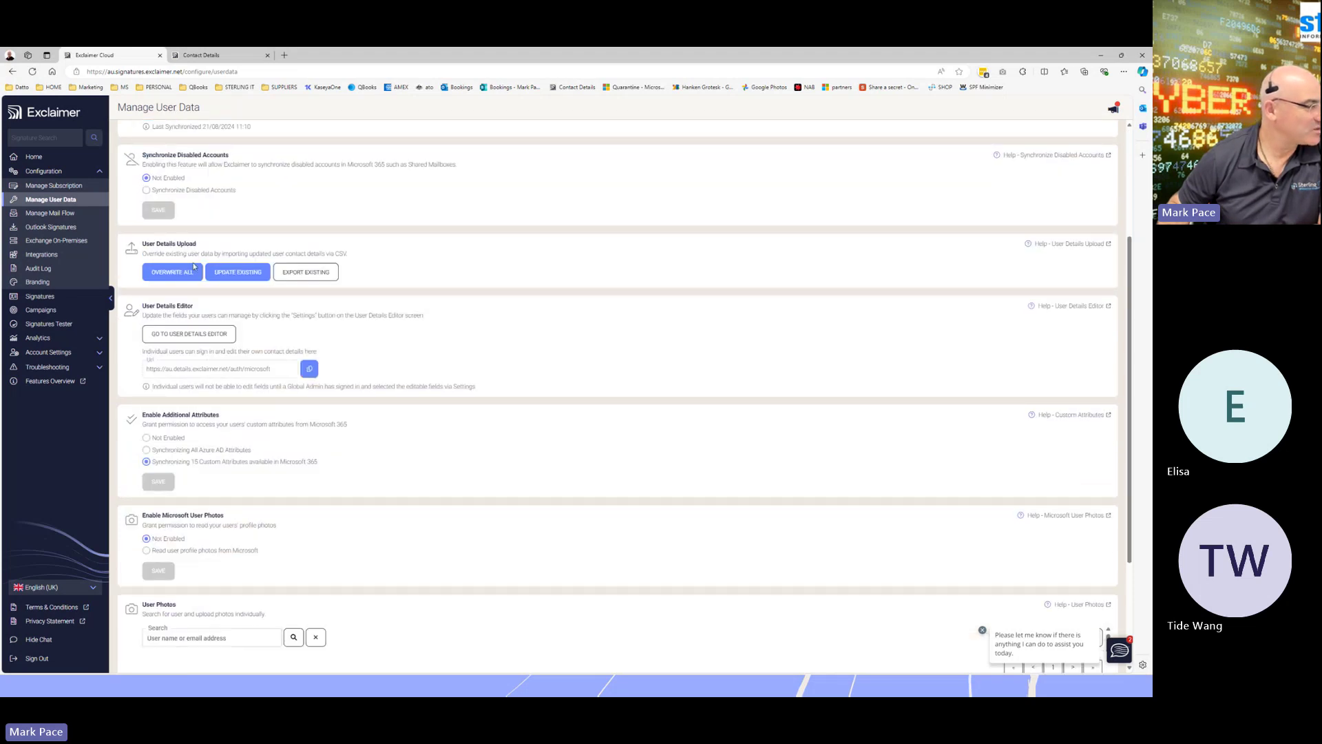
scroll(219, 255, up, 1)
scroll(219, 255, down, 3)
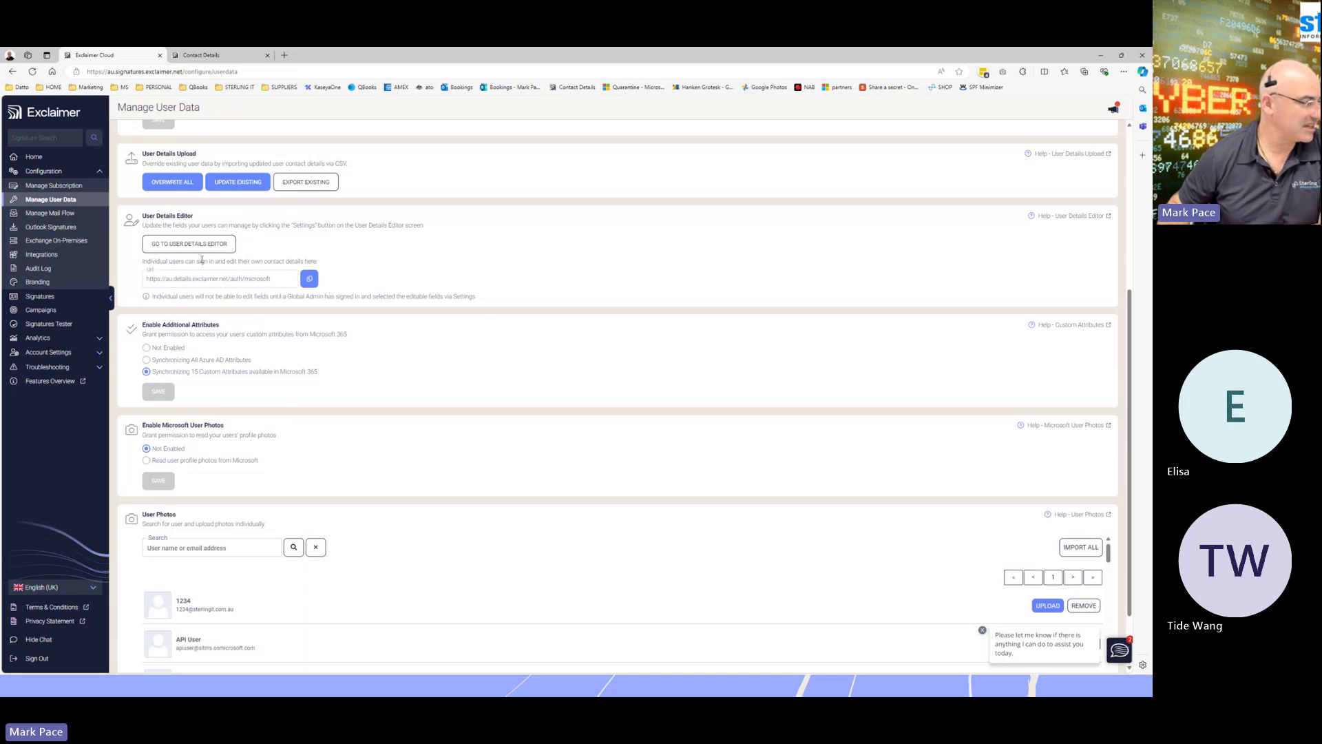
Examine the Contact Details page, pointing out the editable User Defined 1 and User Defined 2 fields and the locked ones
click(203, 58)
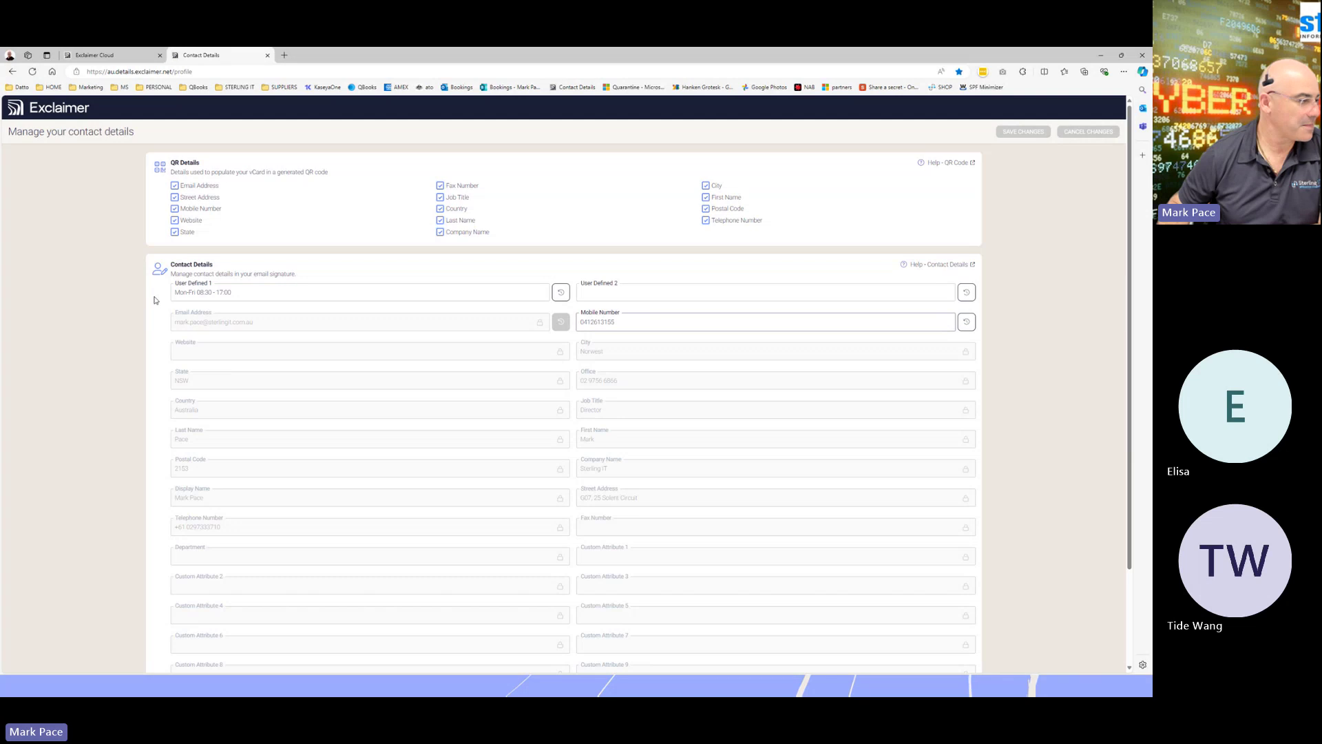
scroll(154, 300, down, 1)
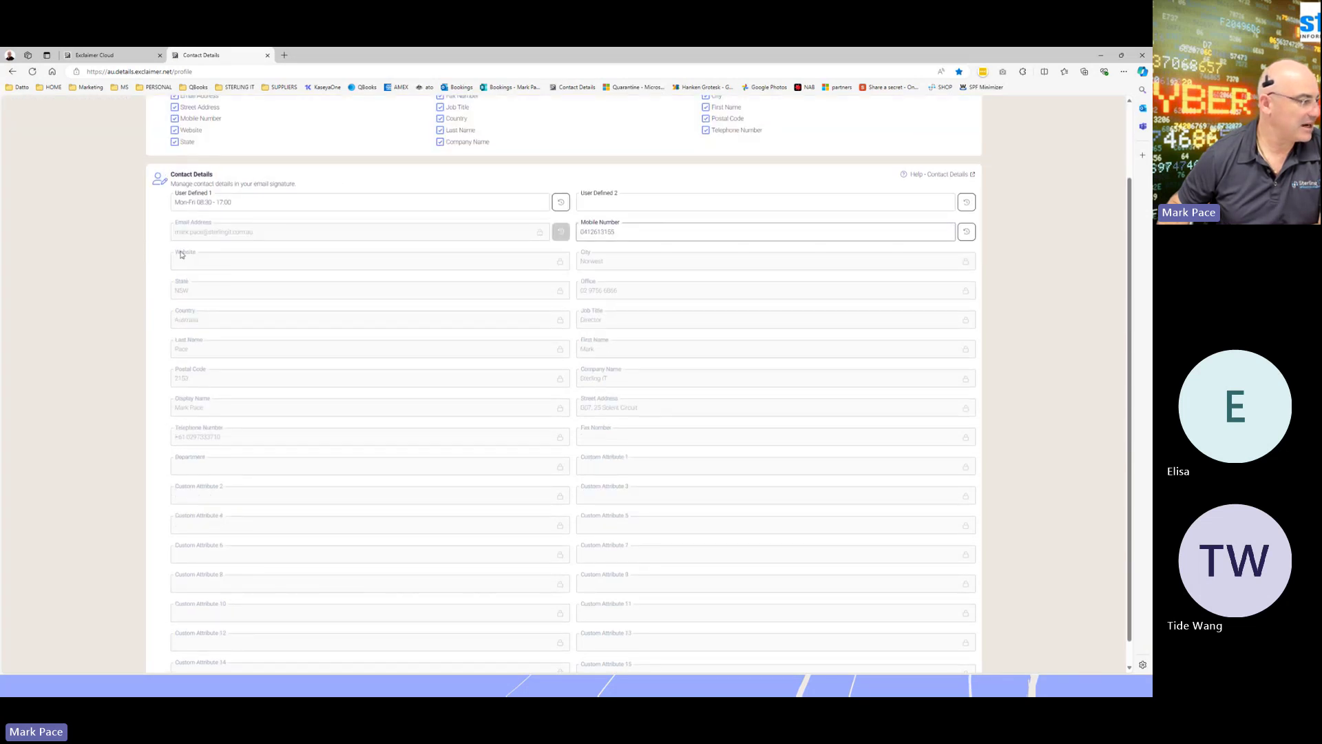
triple_click(246, 203)
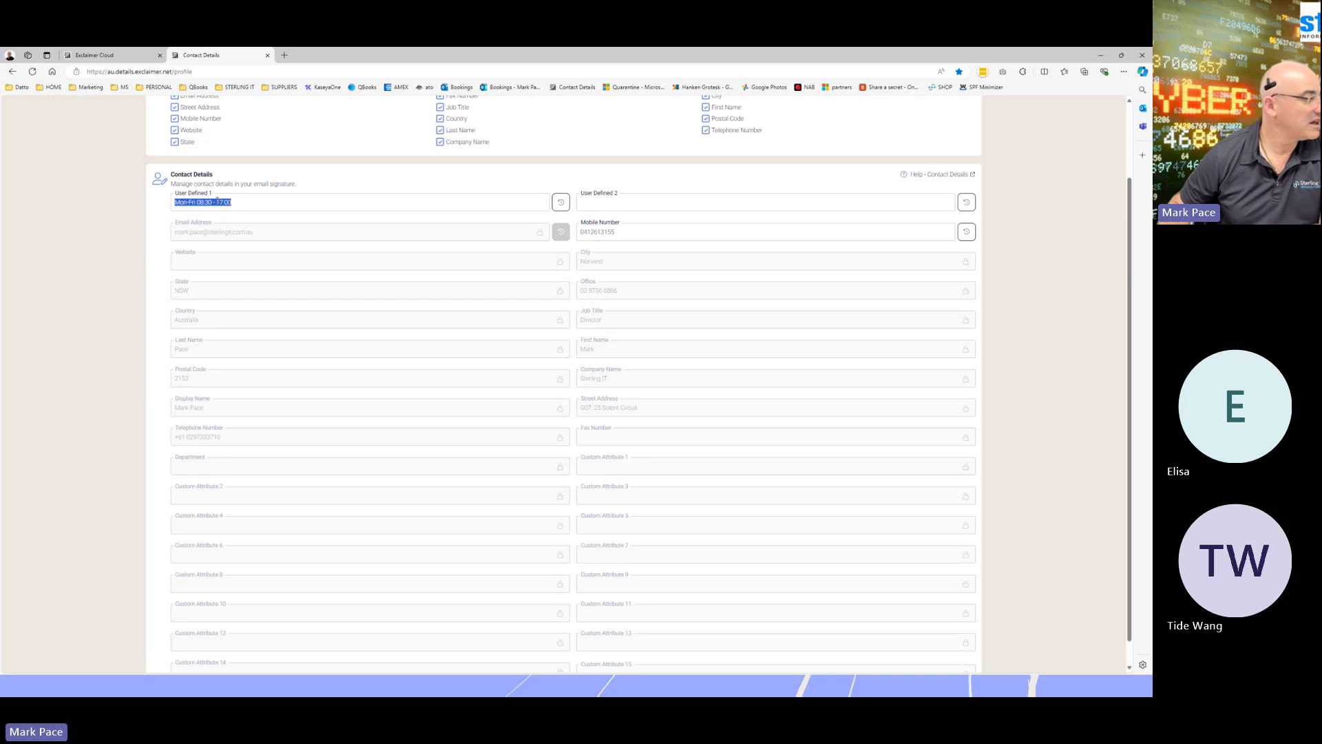
click(260, 206)
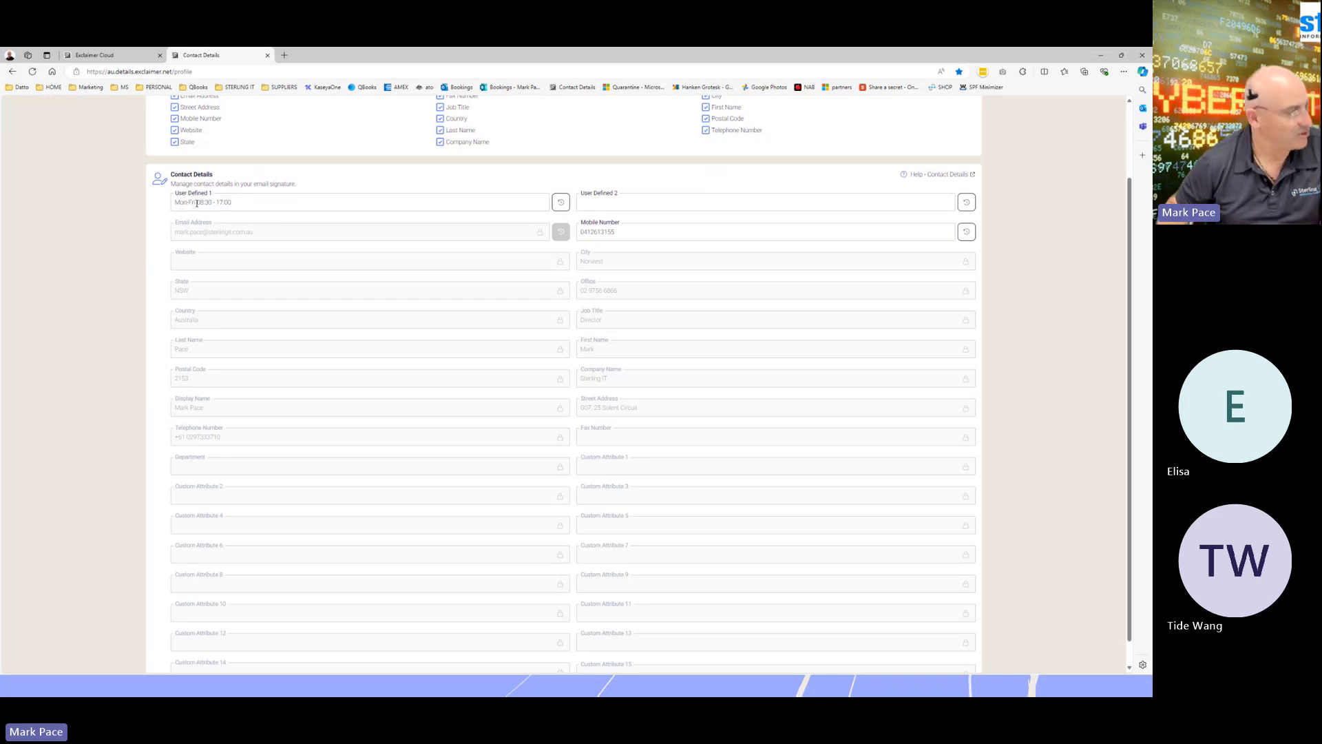
click(612, 200)
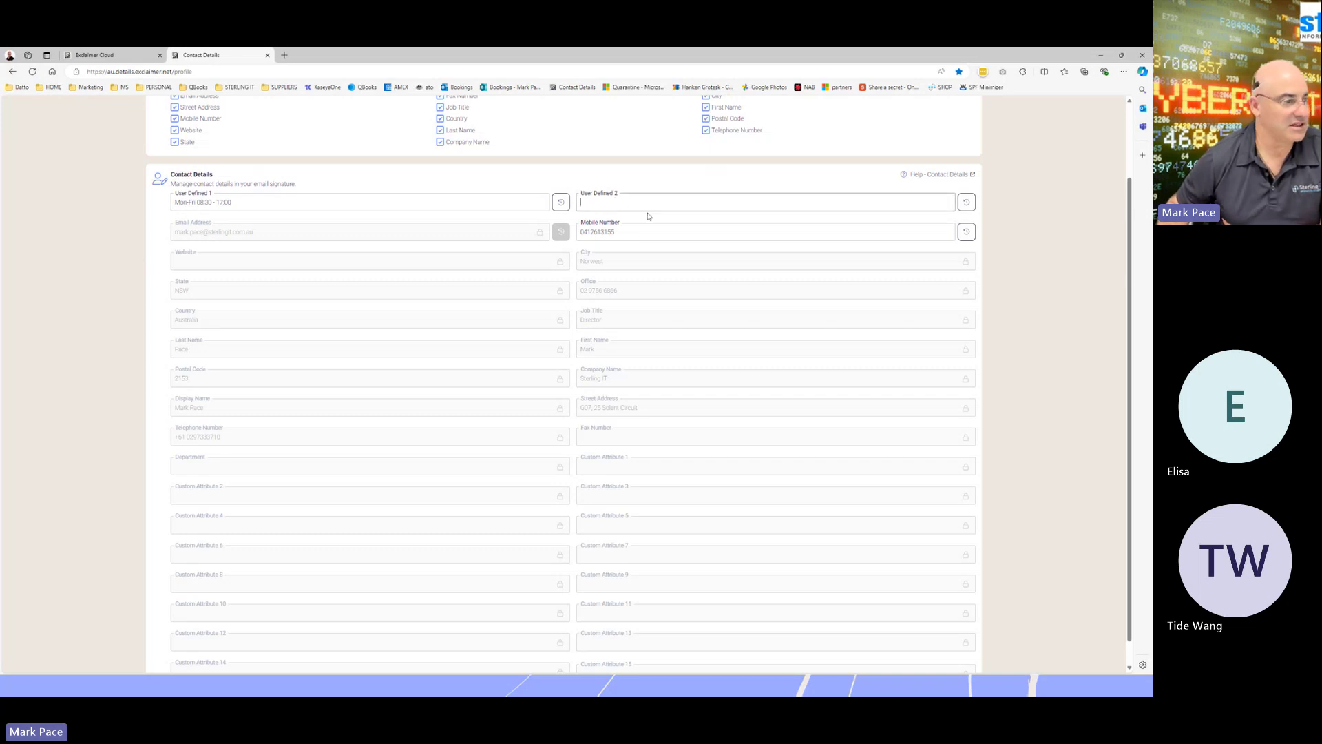
scroll(366, 302, down, 1)
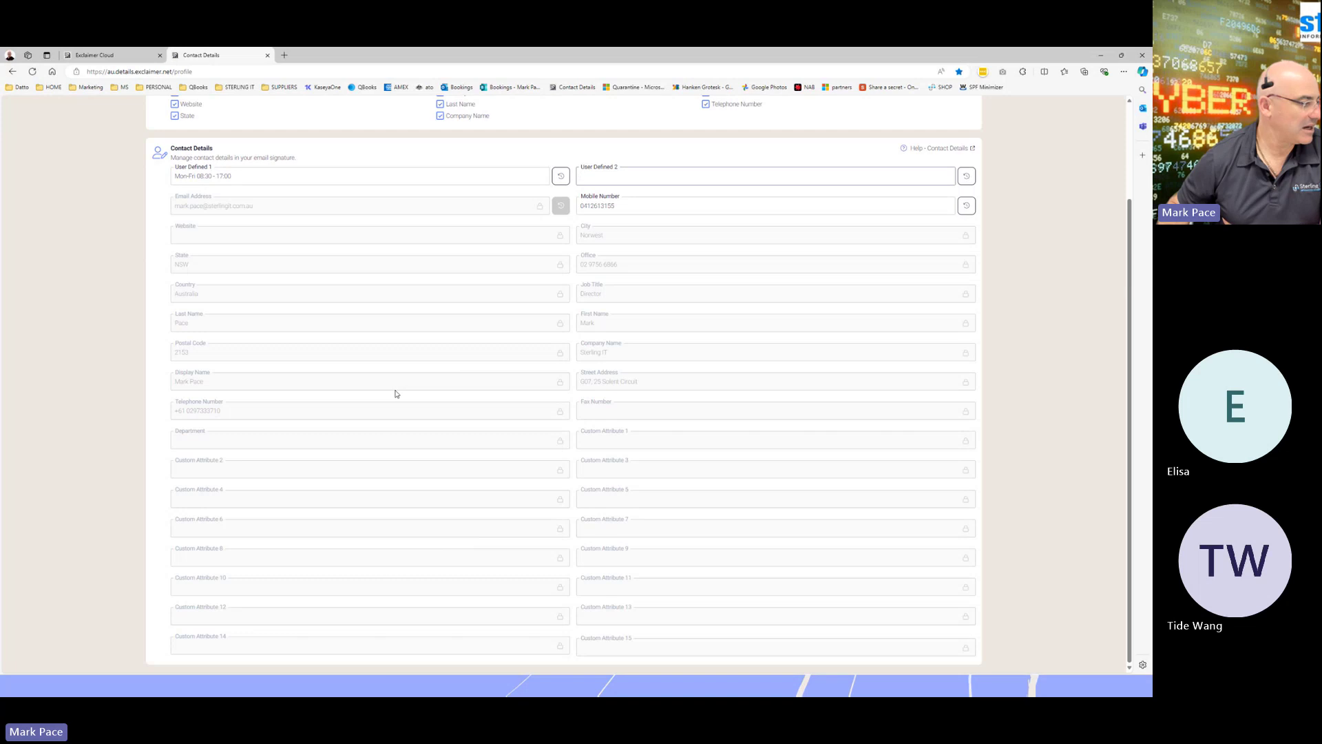
scroll(365, 398, up, 3)
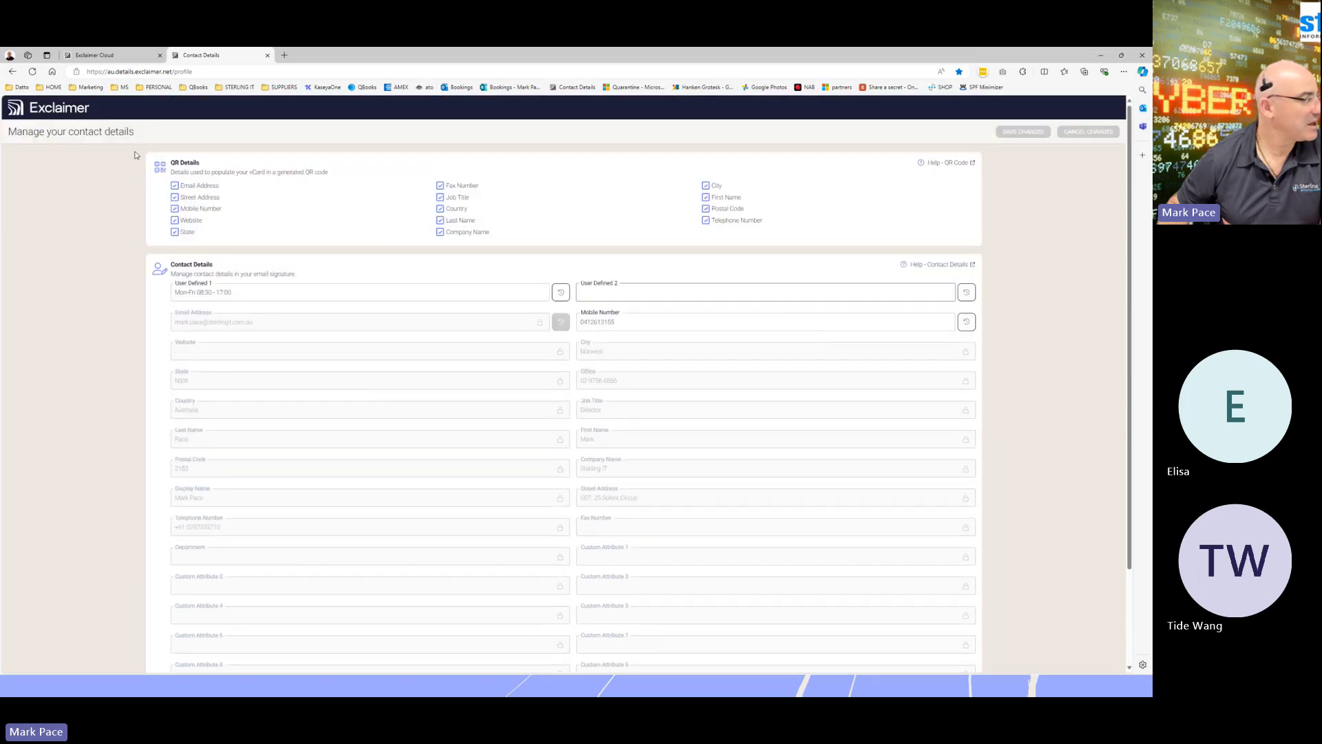
Return to Manage User Data and browse the User Photos list for accounts that have a photo
click(115, 59)
scroll(332, 428, down, 1)
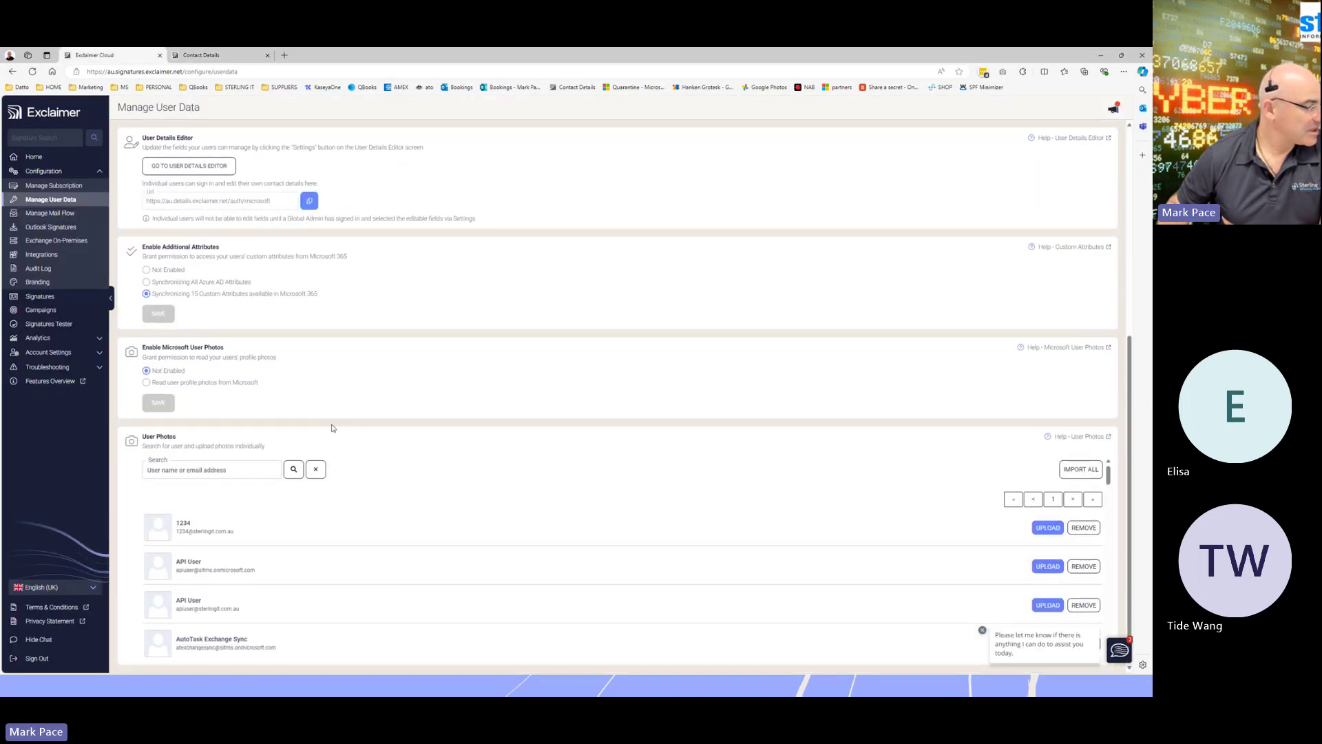
scroll(480, 464, down, 3)
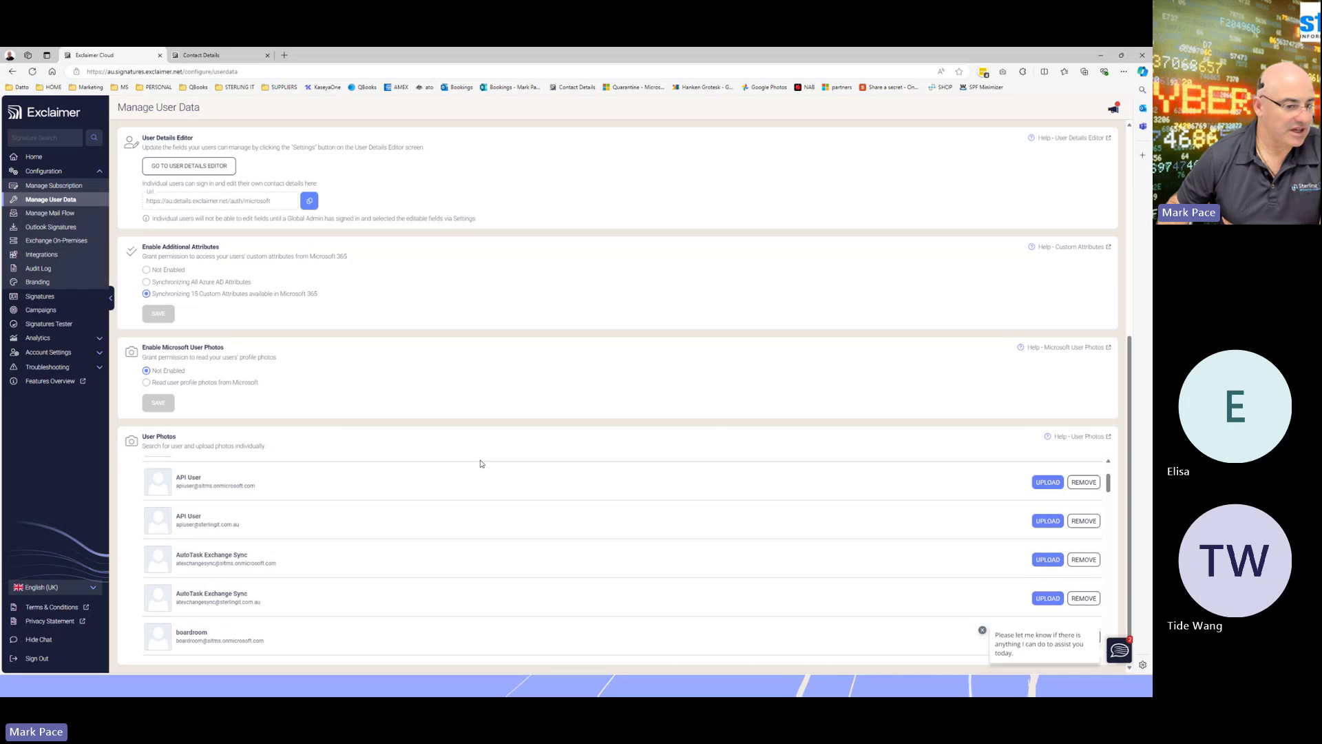
scroll(480, 464, down, 2)
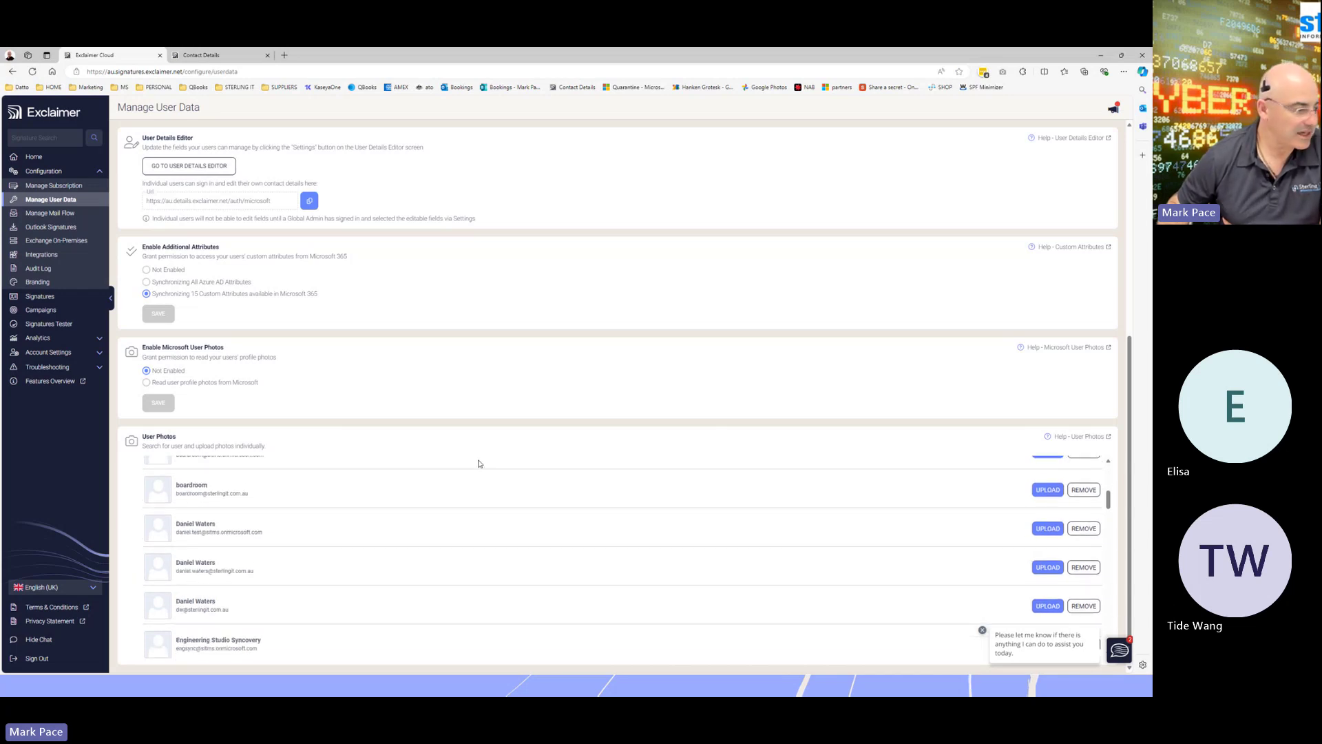
scroll(480, 464, down, 5)
scroll(477, 464, down, 1)
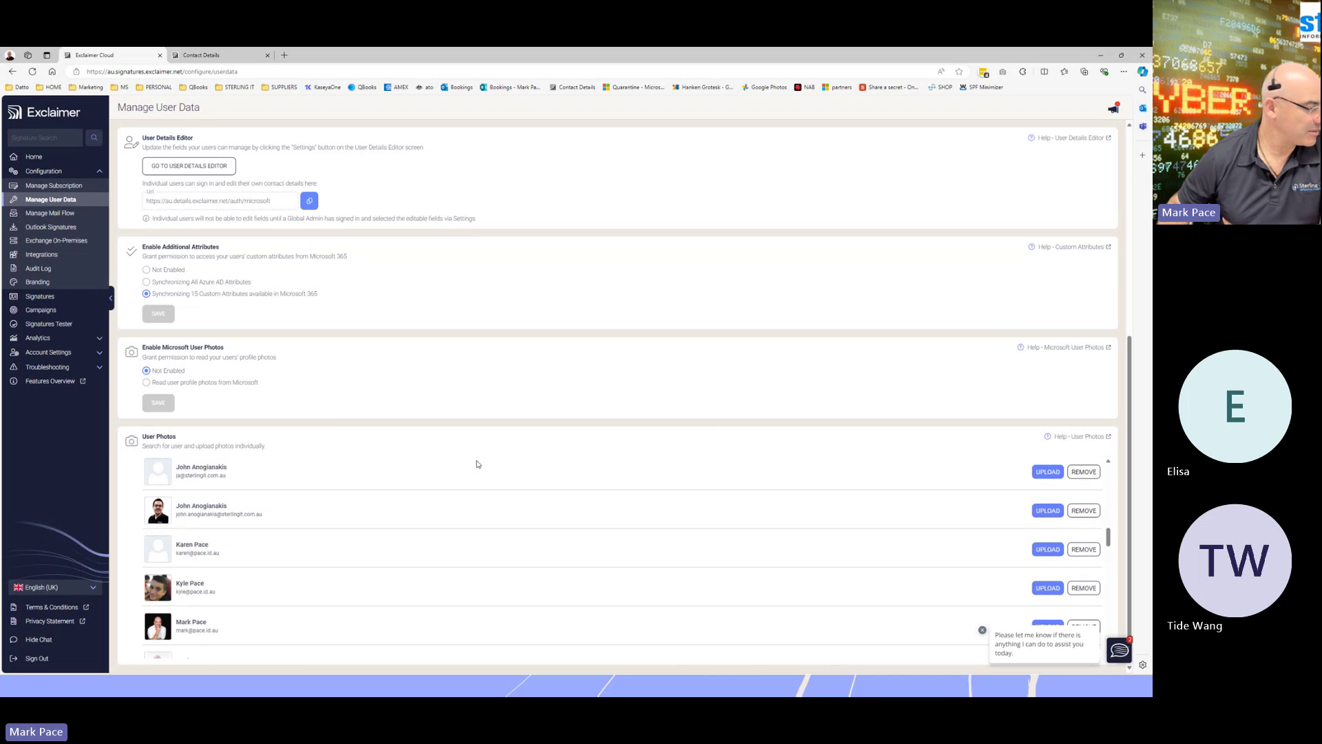
scroll(236, 531, down, 1)
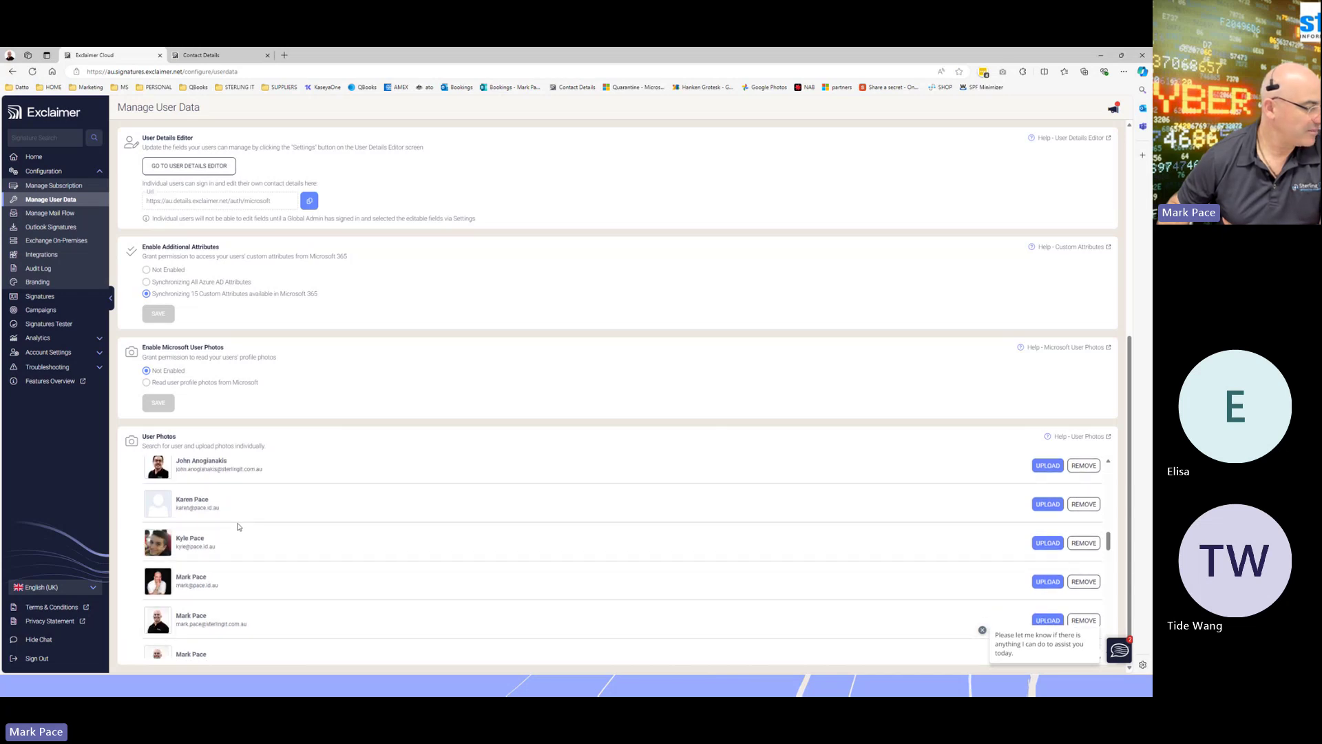
Highlight the e-mail domains of several accounts in User Photos to compare photos per address, and look through the remaining users
drag(220, 551, 191, 548)
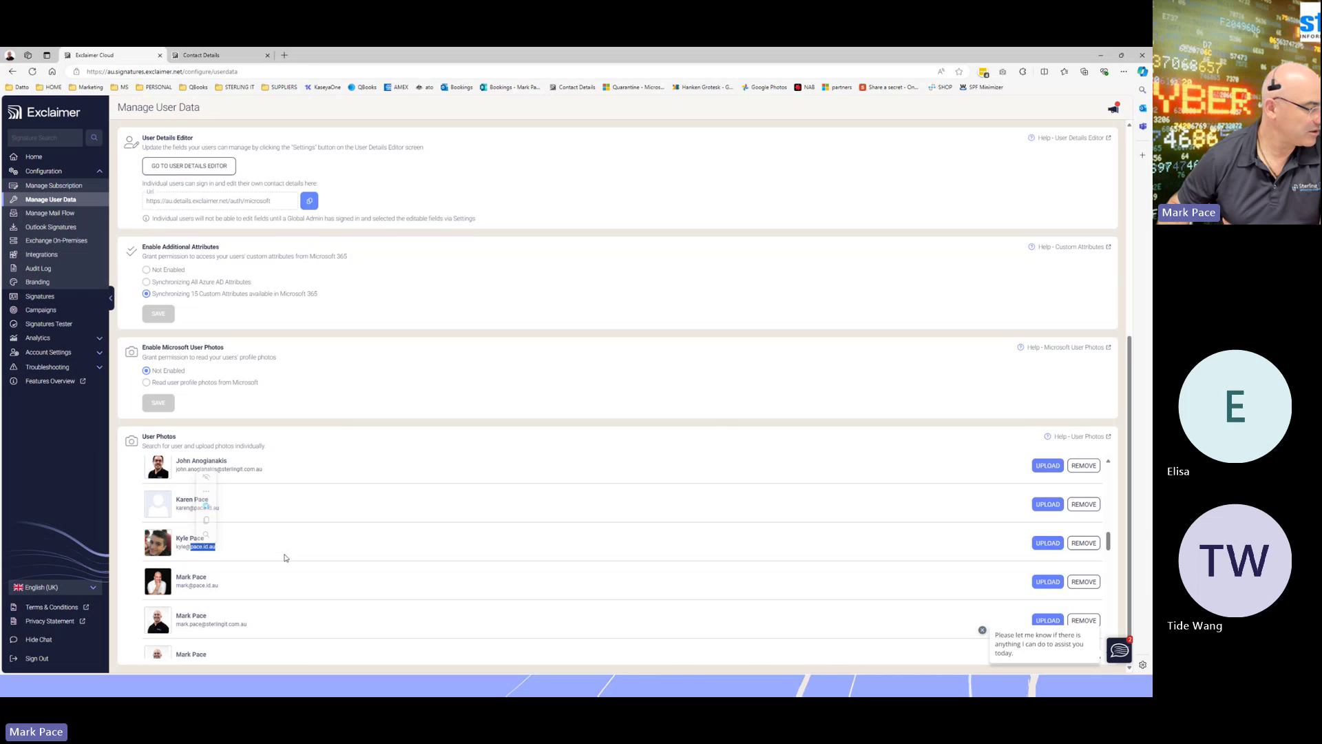
scroll(285, 558, down, 1)
drag(223, 545, 188, 544)
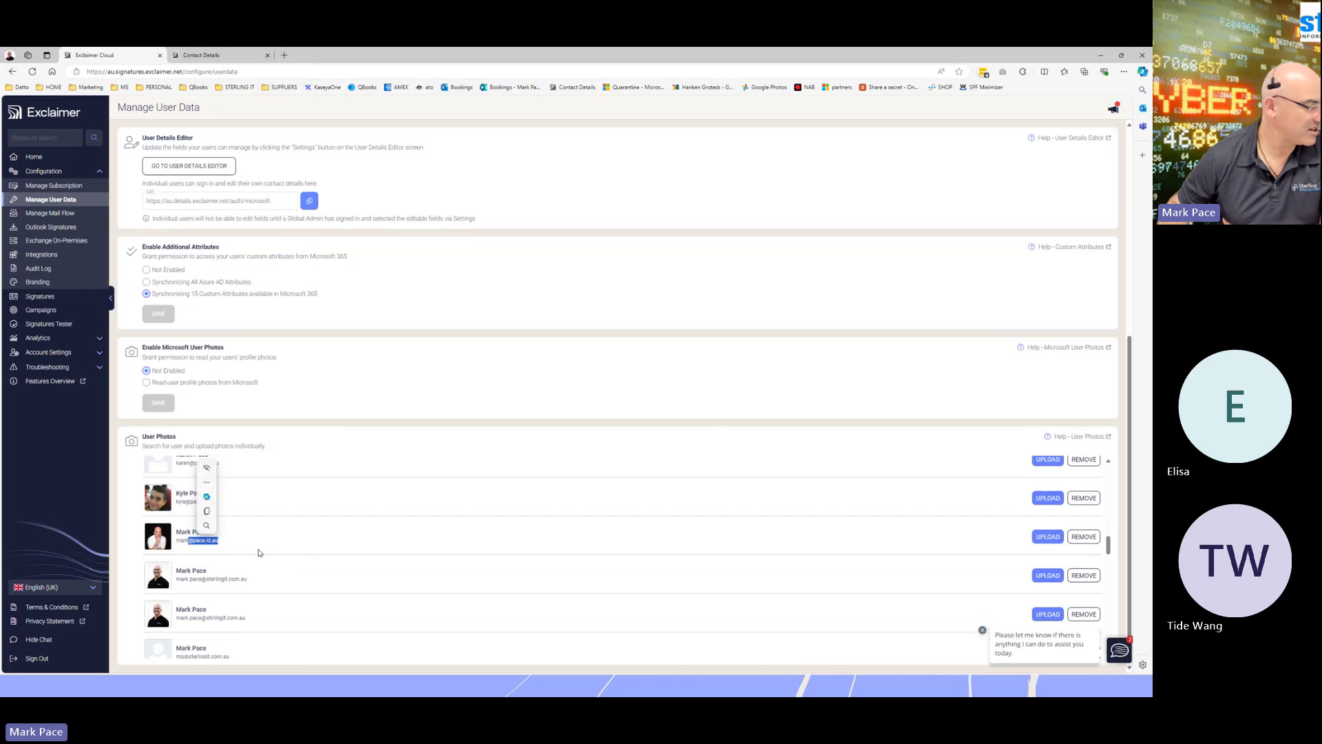
scroll(259, 552, down, 2)
drag(248, 491, 200, 490)
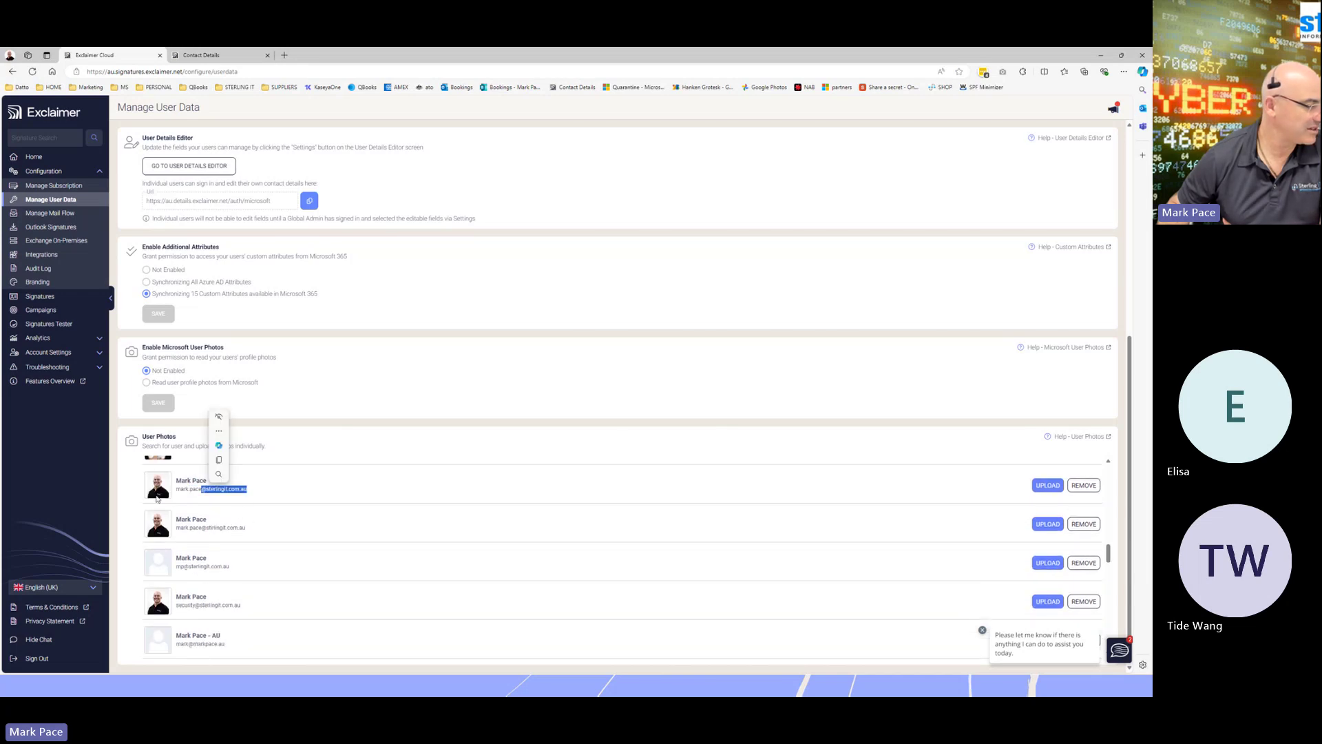
scroll(157, 502, up, 1)
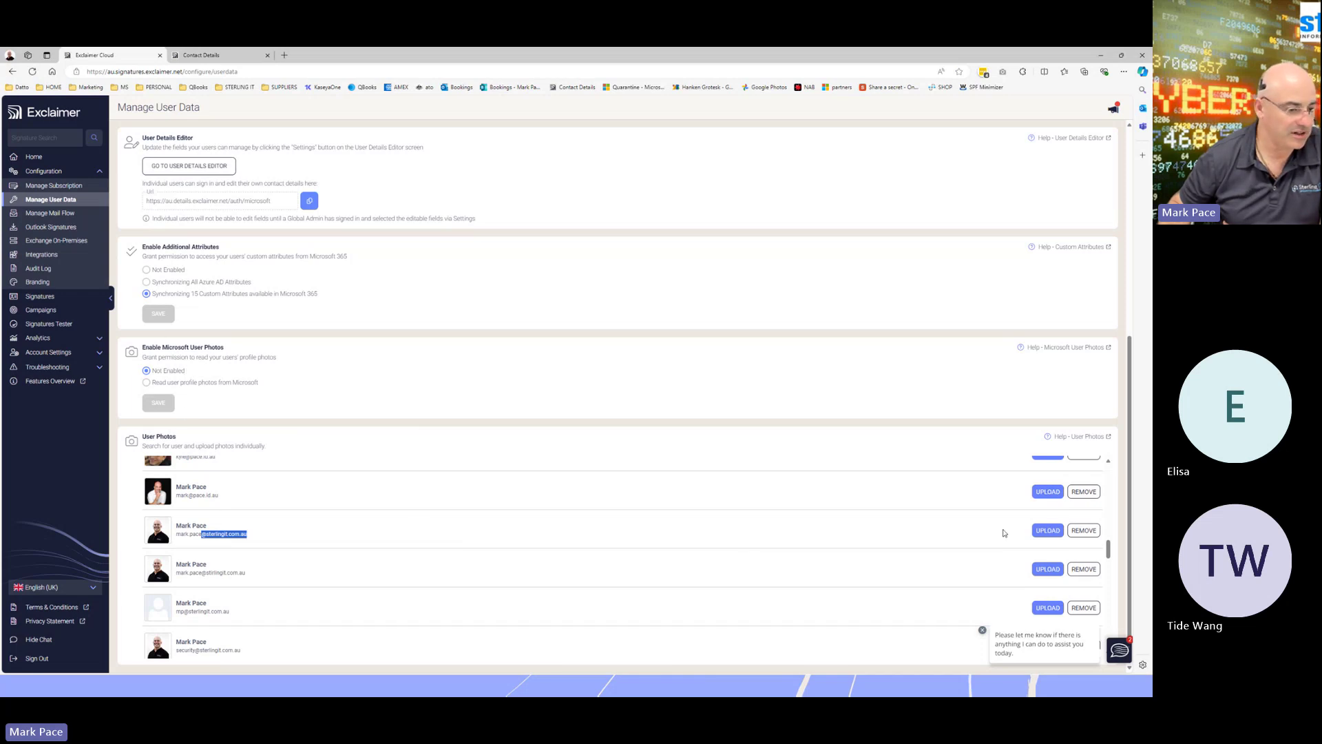
scroll(544, 543, down, 10)
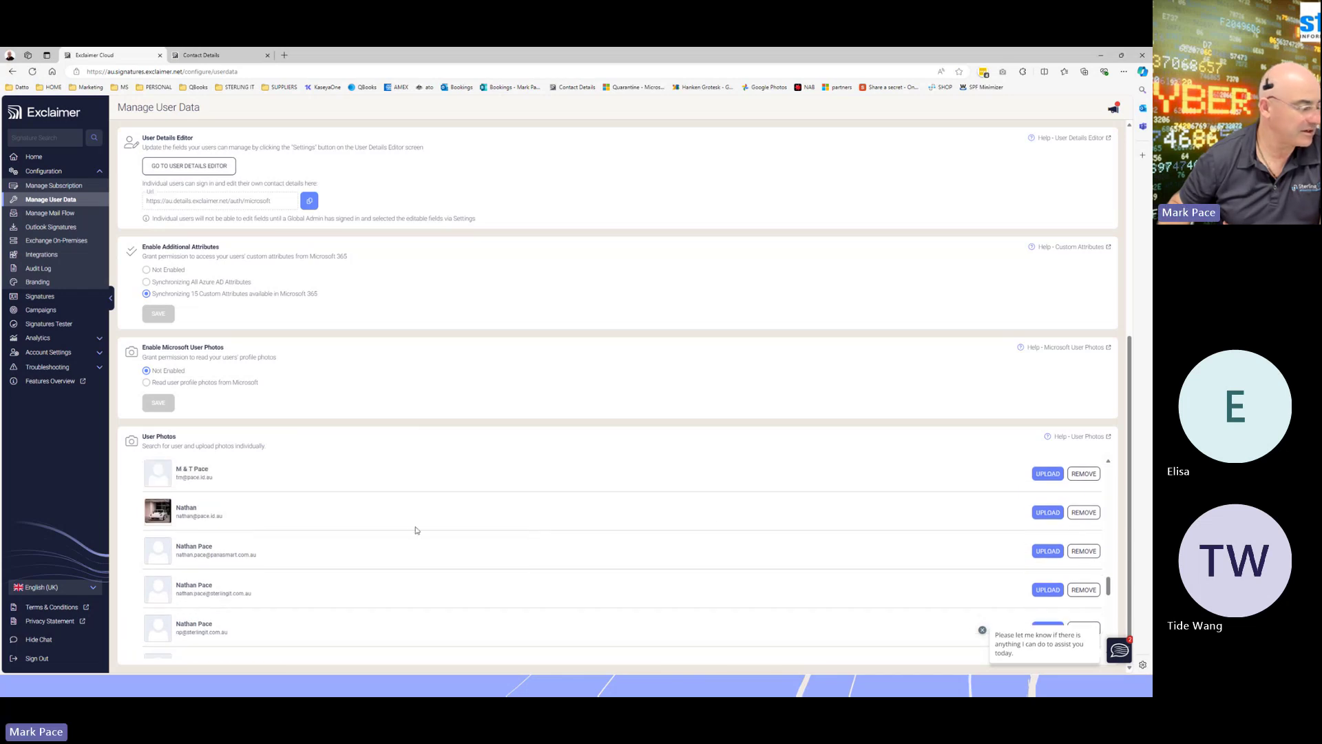
scroll(943, 542, down, 5)
scroll(941, 542, down, 3)
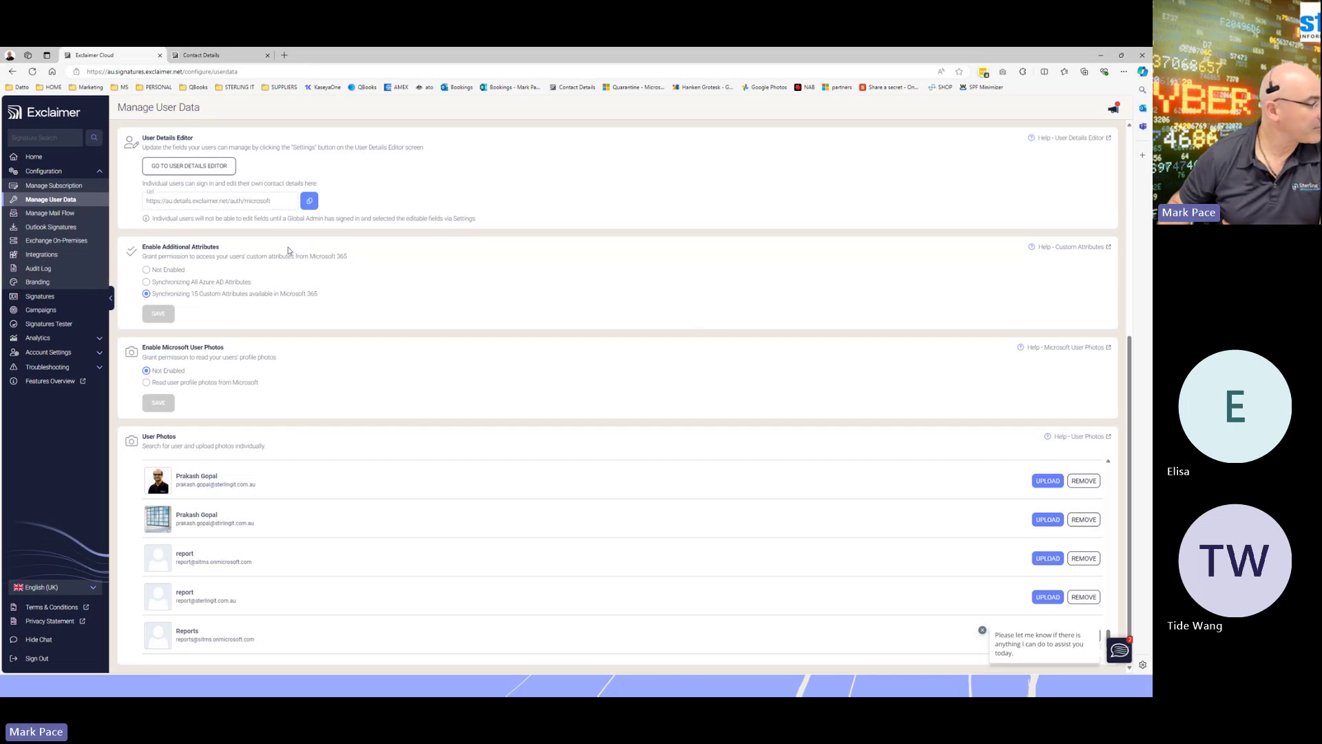
Review the Manage Mail Flow, Outlook Signatures and Exchange On-Premises configuration pages
click(76, 217)
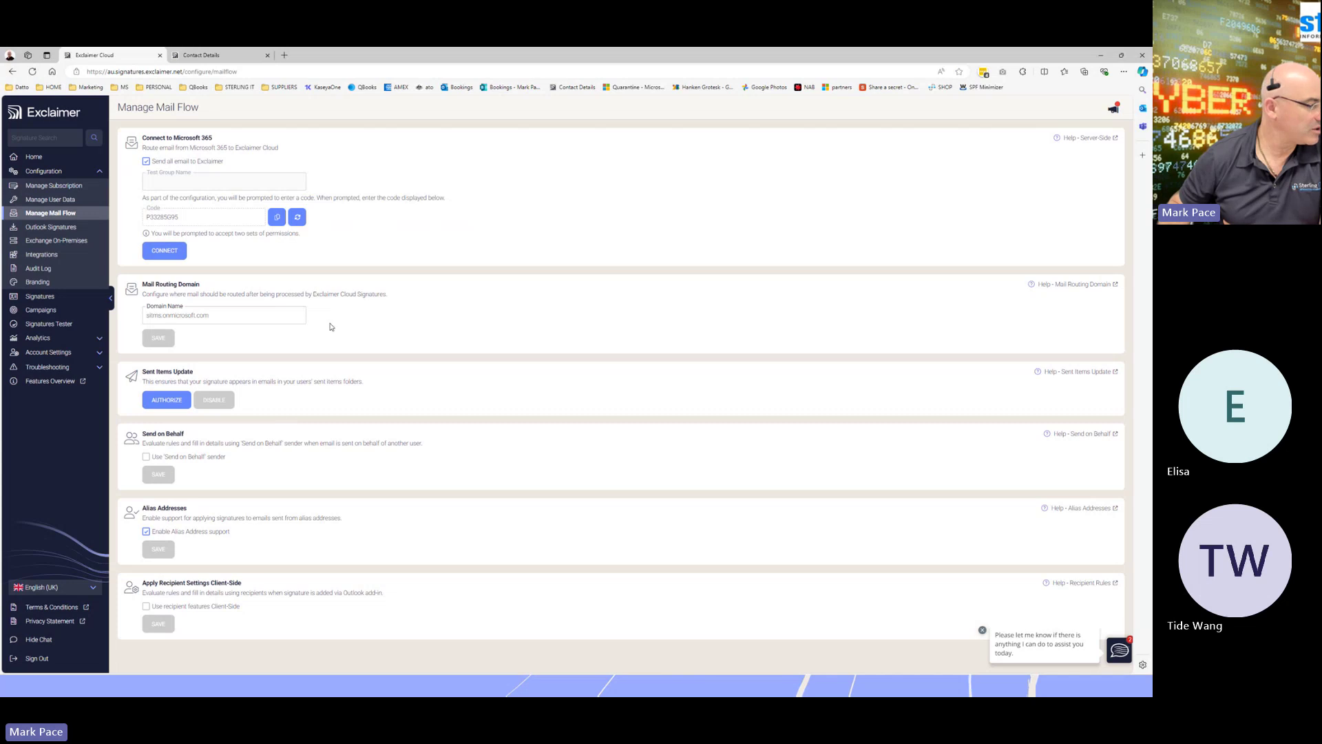
click(53, 228)
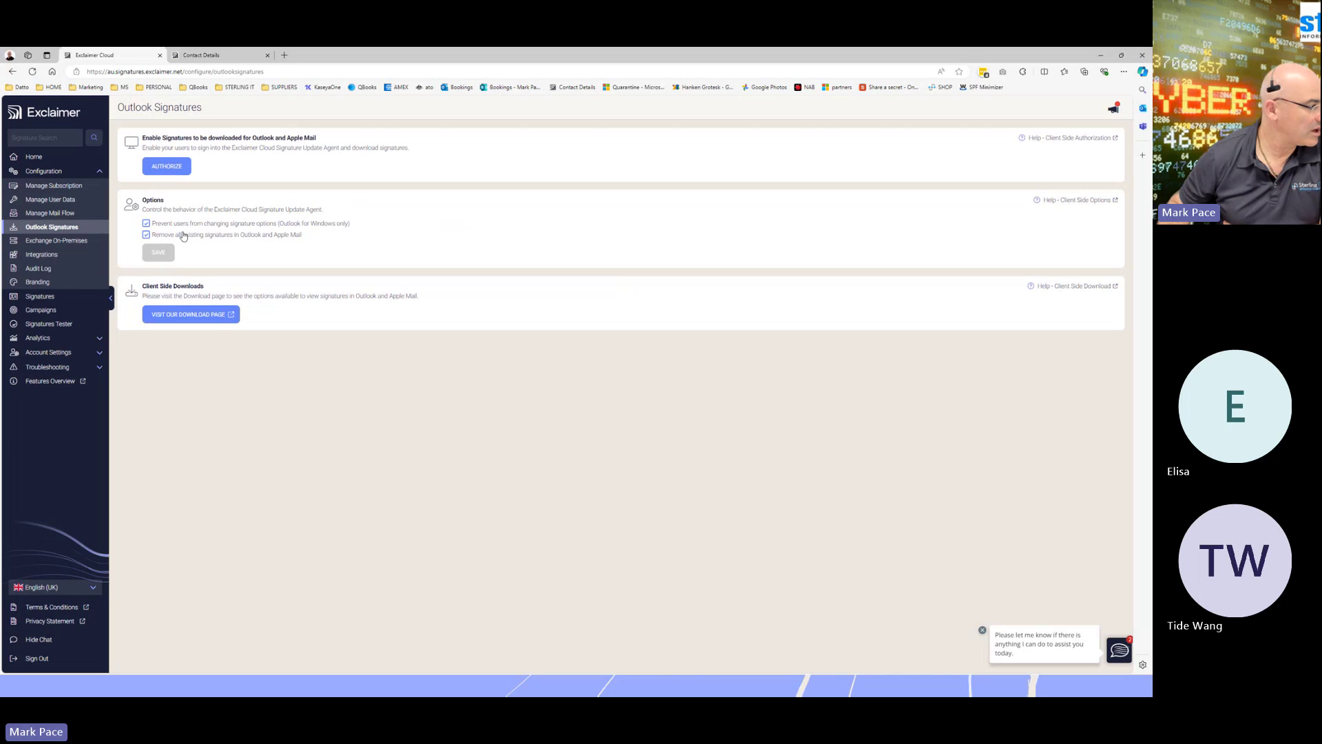
click(72, 241)
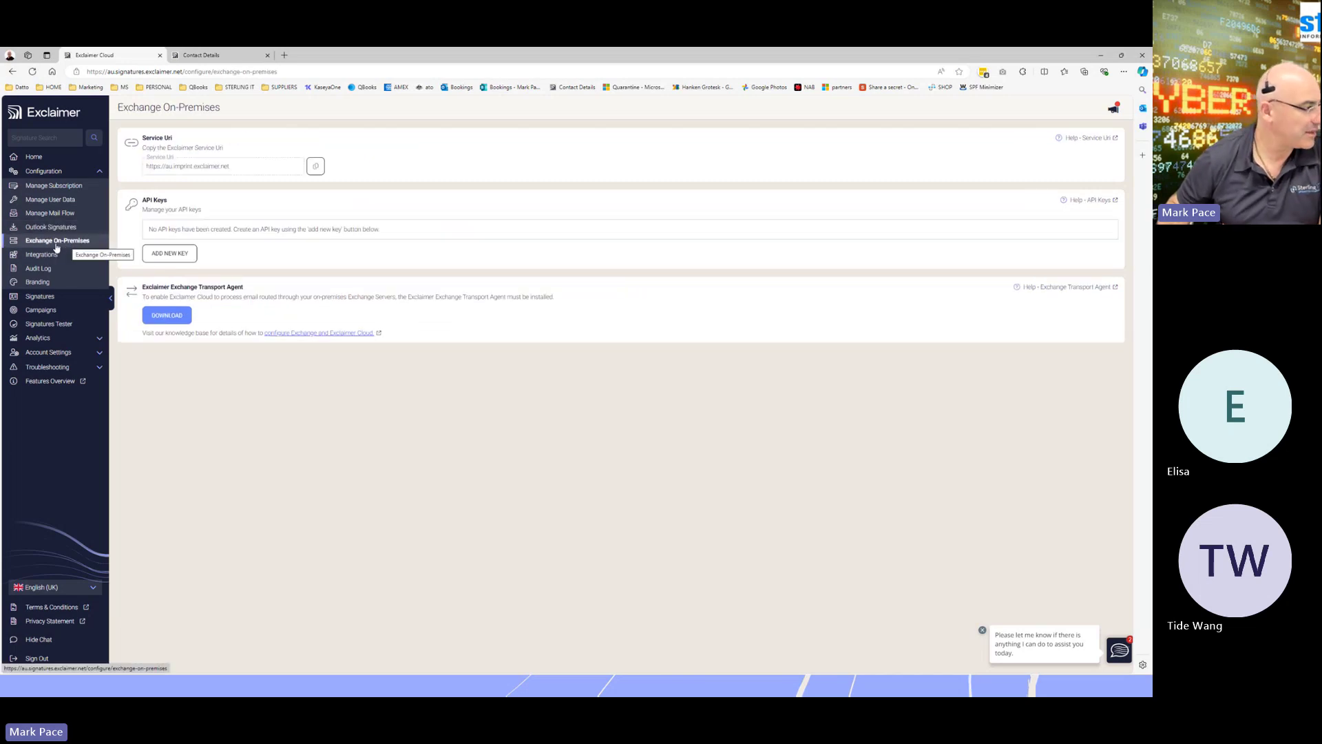
Review the Integrations, Audit Log and Branding configuration pages
click(50, 256)
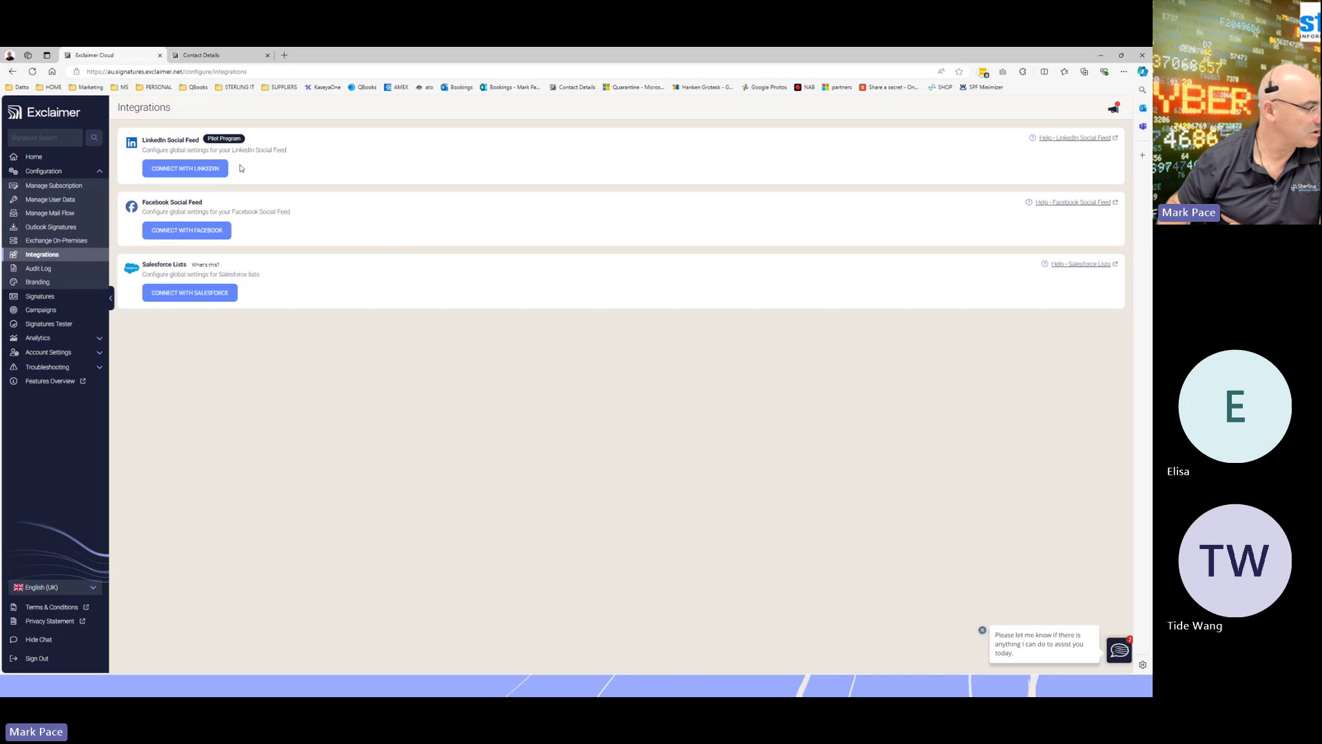
click(48, 273)
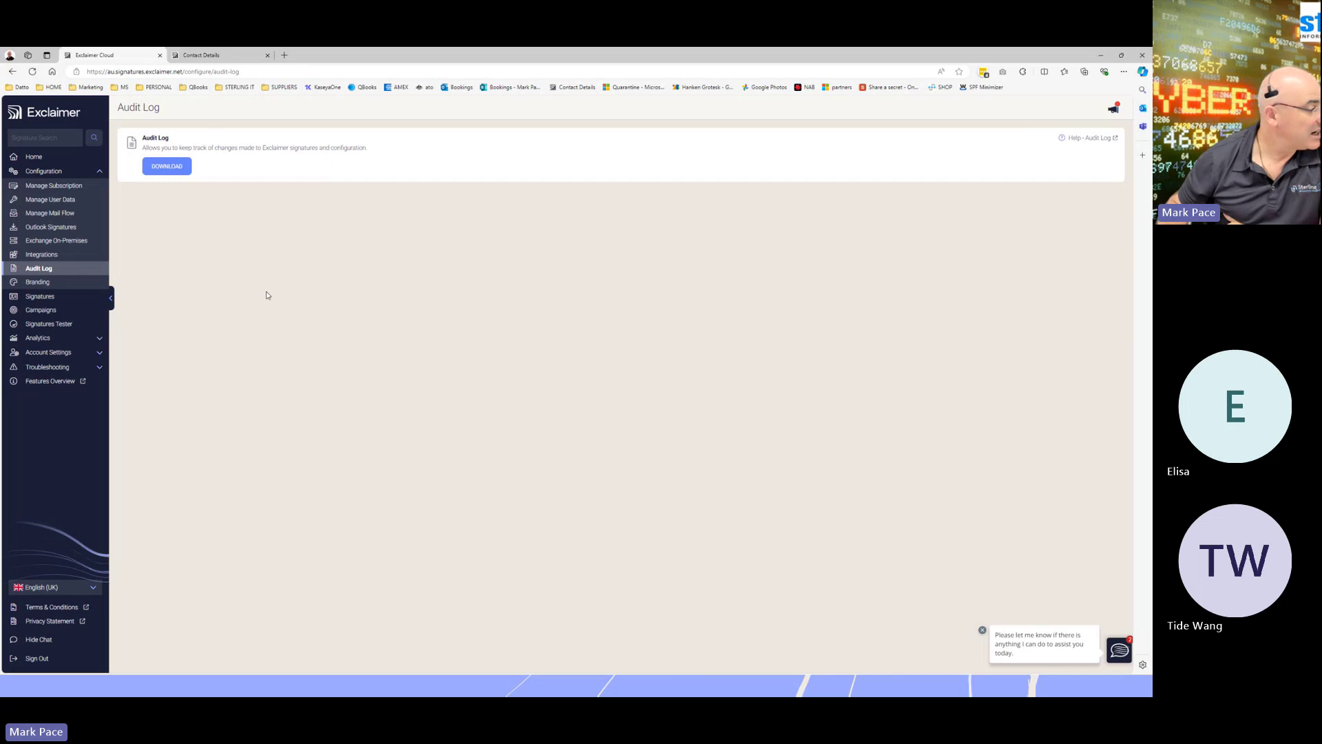
click(38, 282)
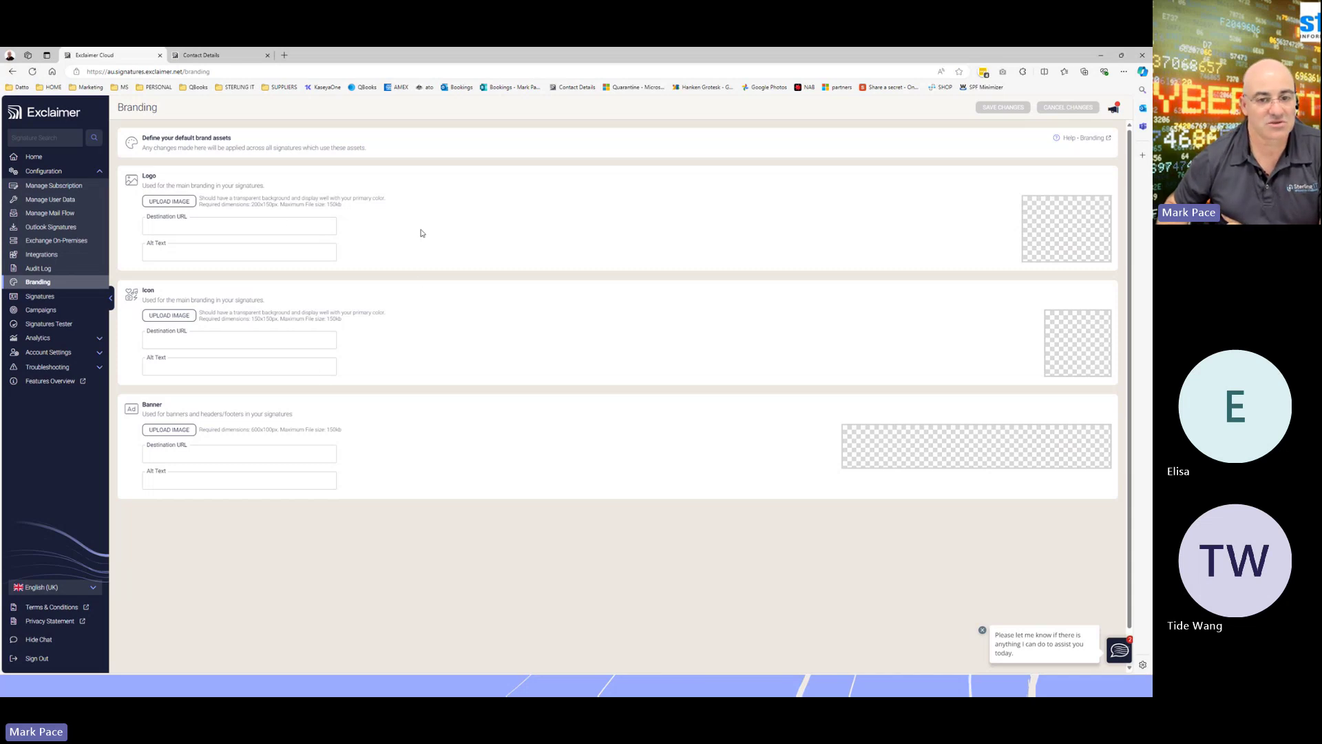
Open the list of all signatures and examine their senders and configuration at an easily readable size
click(66, 296)
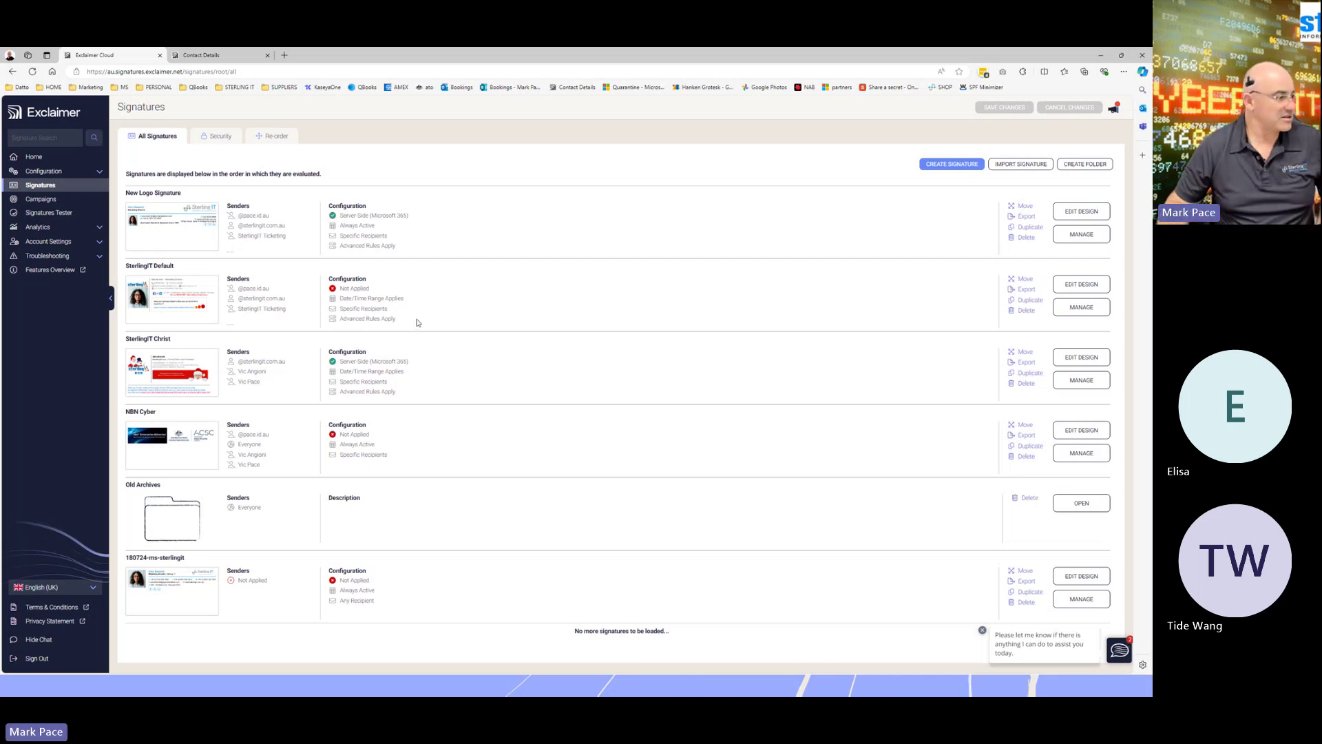
key(ctrl+plus)
key(ctrl+plus)
key(ctrl+plus)
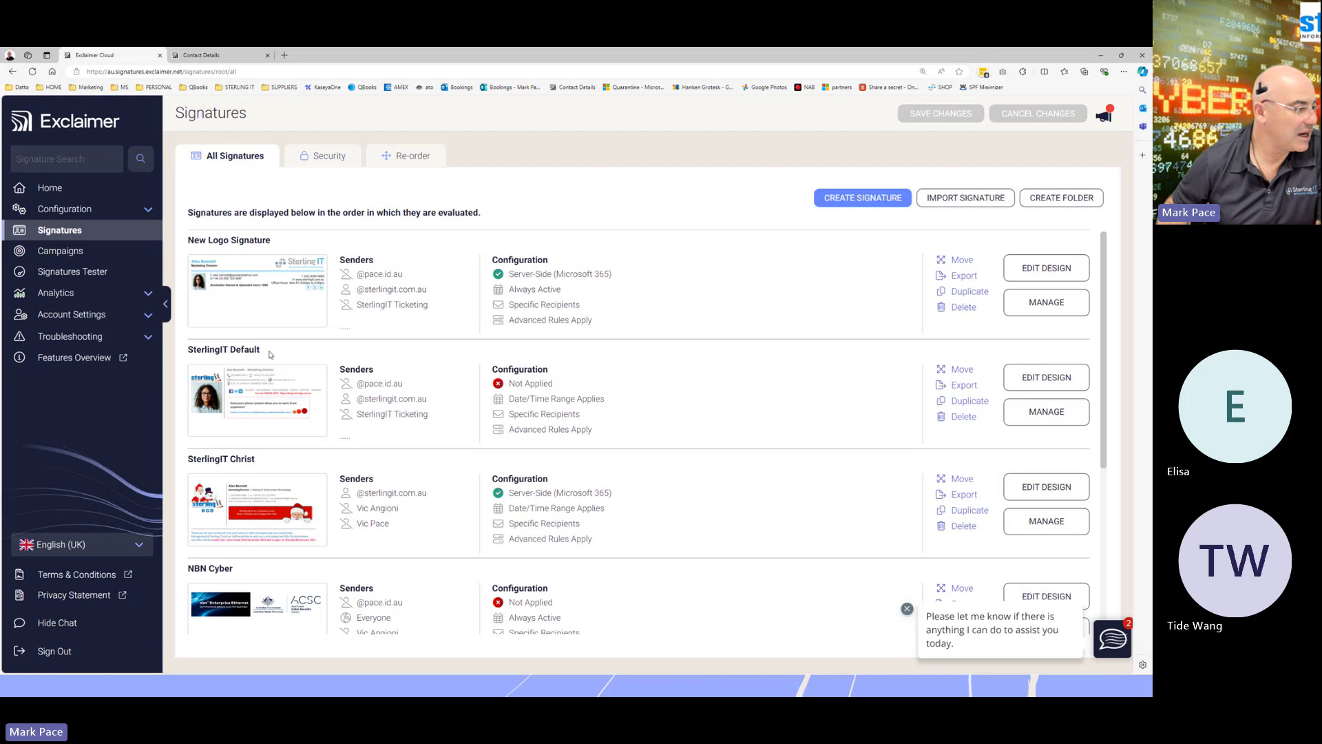
Highlight the SterlingIT Default signature's application status and the SterlingIT Christ signature's date/time rule, and look through the remaining signatures
drag(564, 384, 491, 387)
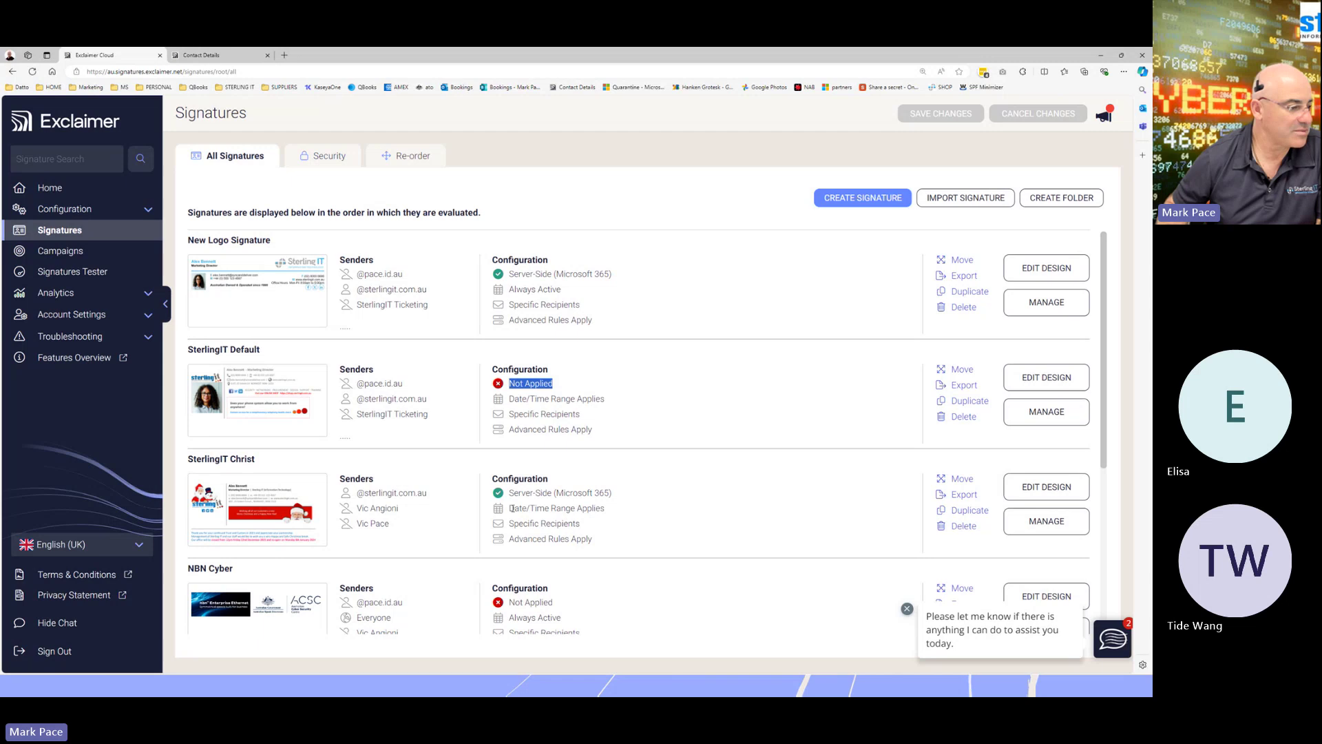
drag(512, 508, 599, 513)
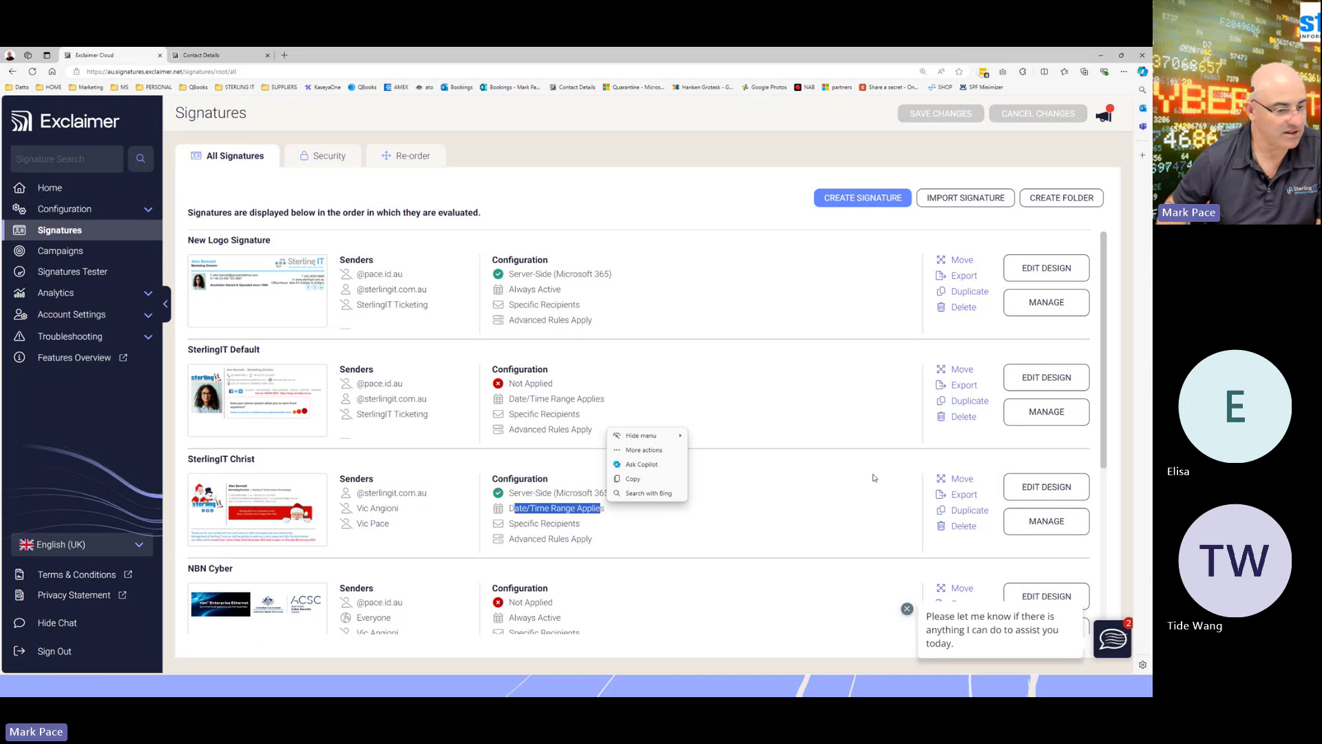
scroll(631, 602, down, 2)
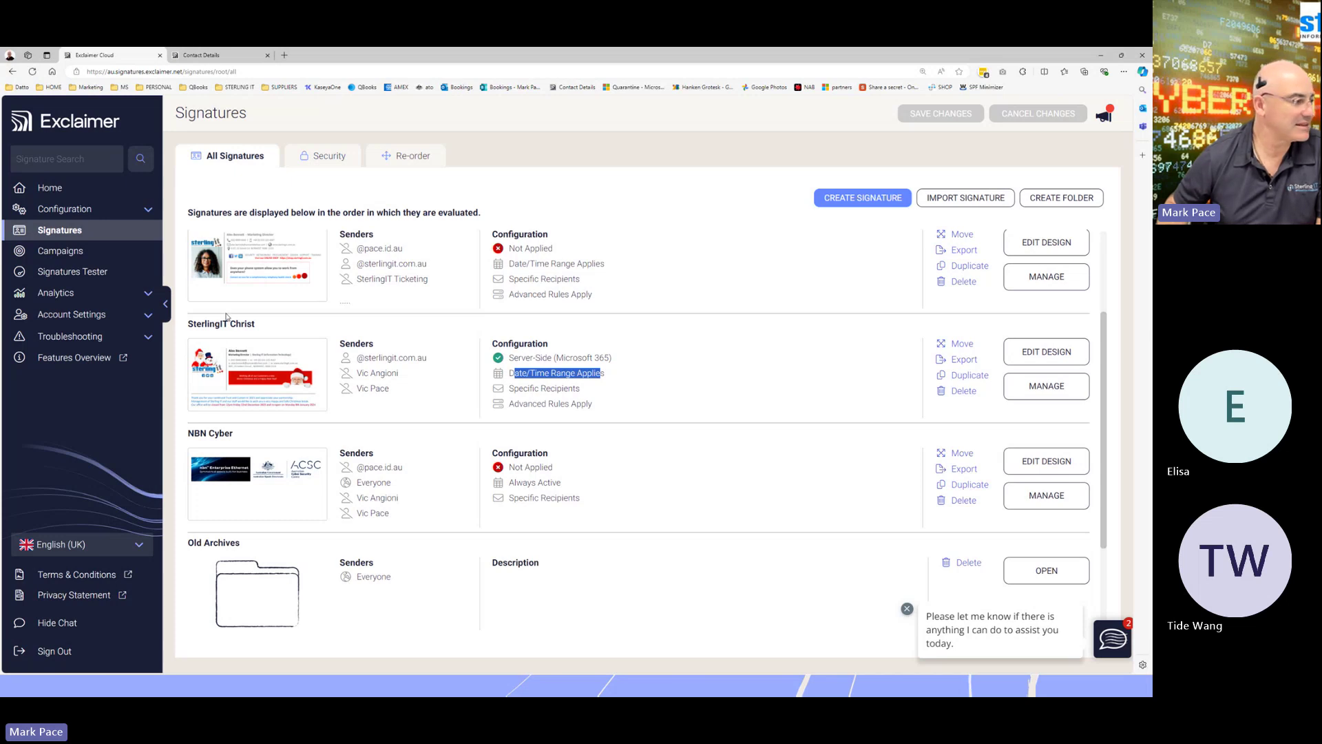
scroll(229, 318, up, 1)
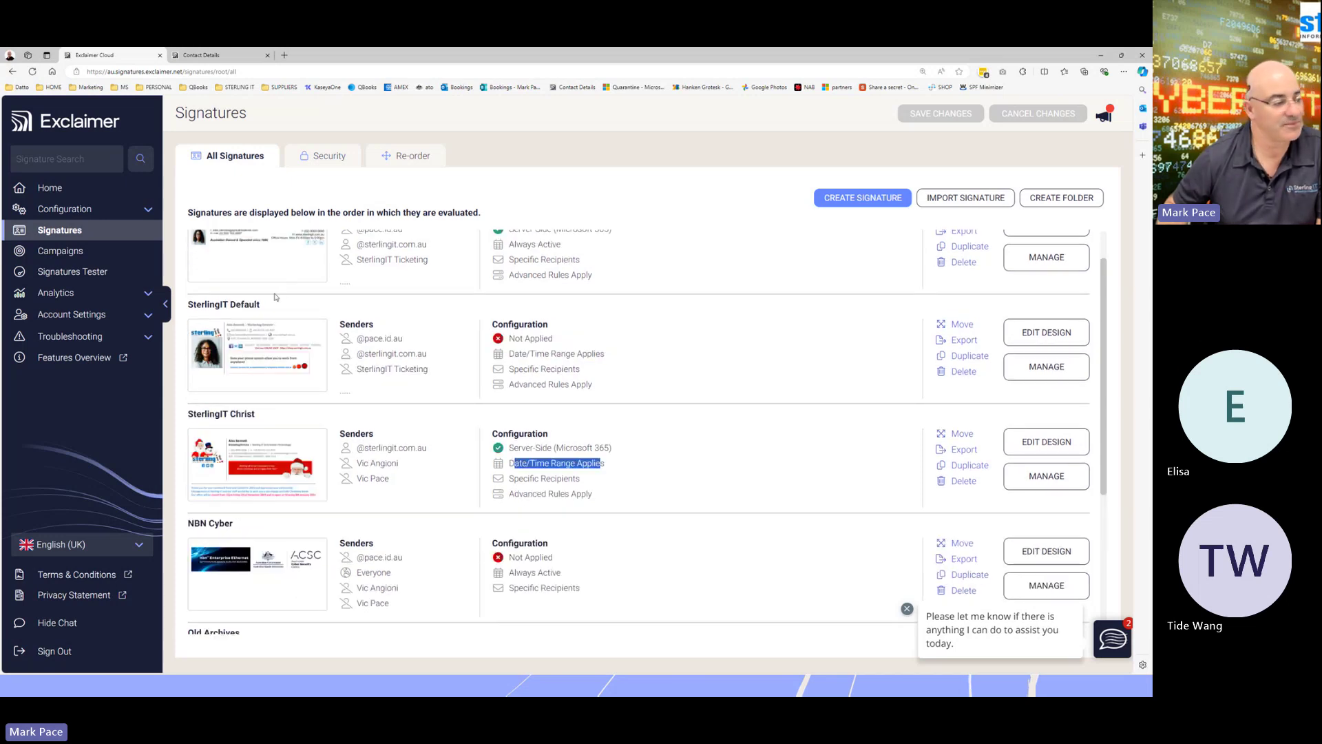
scroll(288, 378, down, 1)
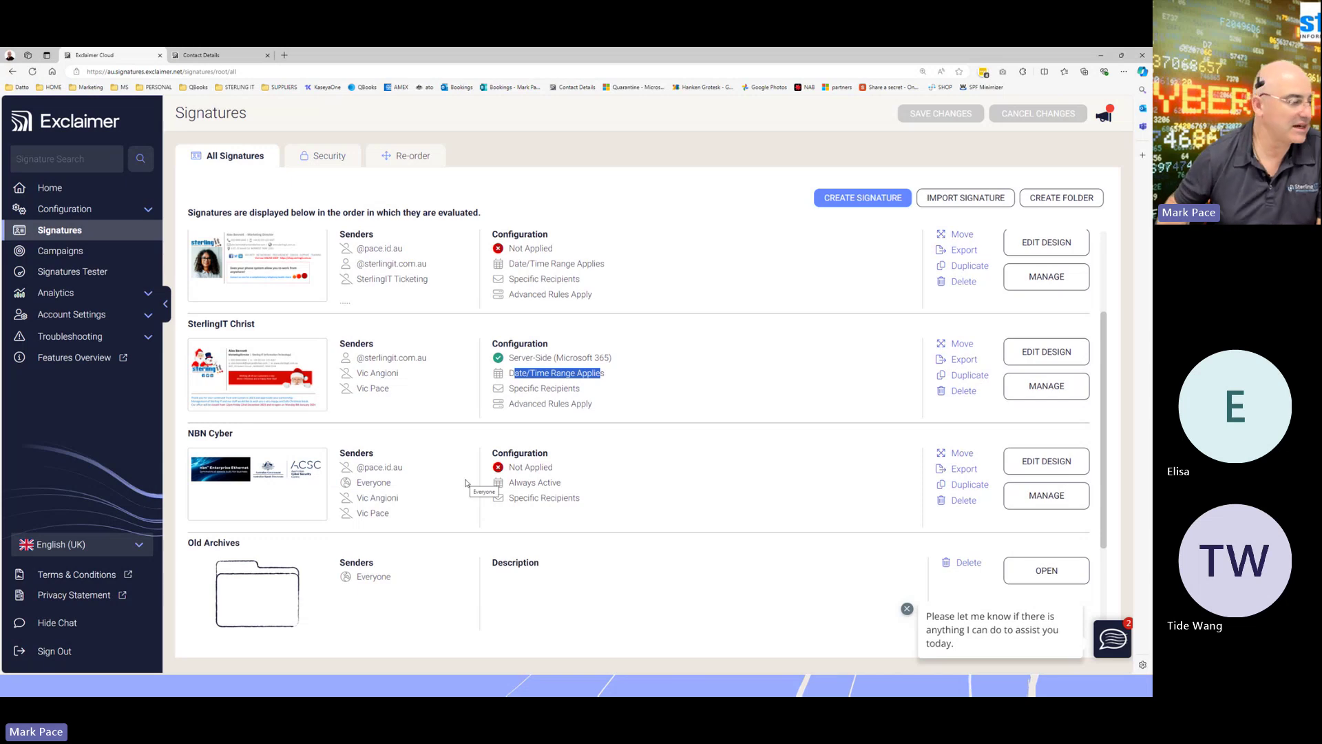
scroll(465, 484, up, 2)
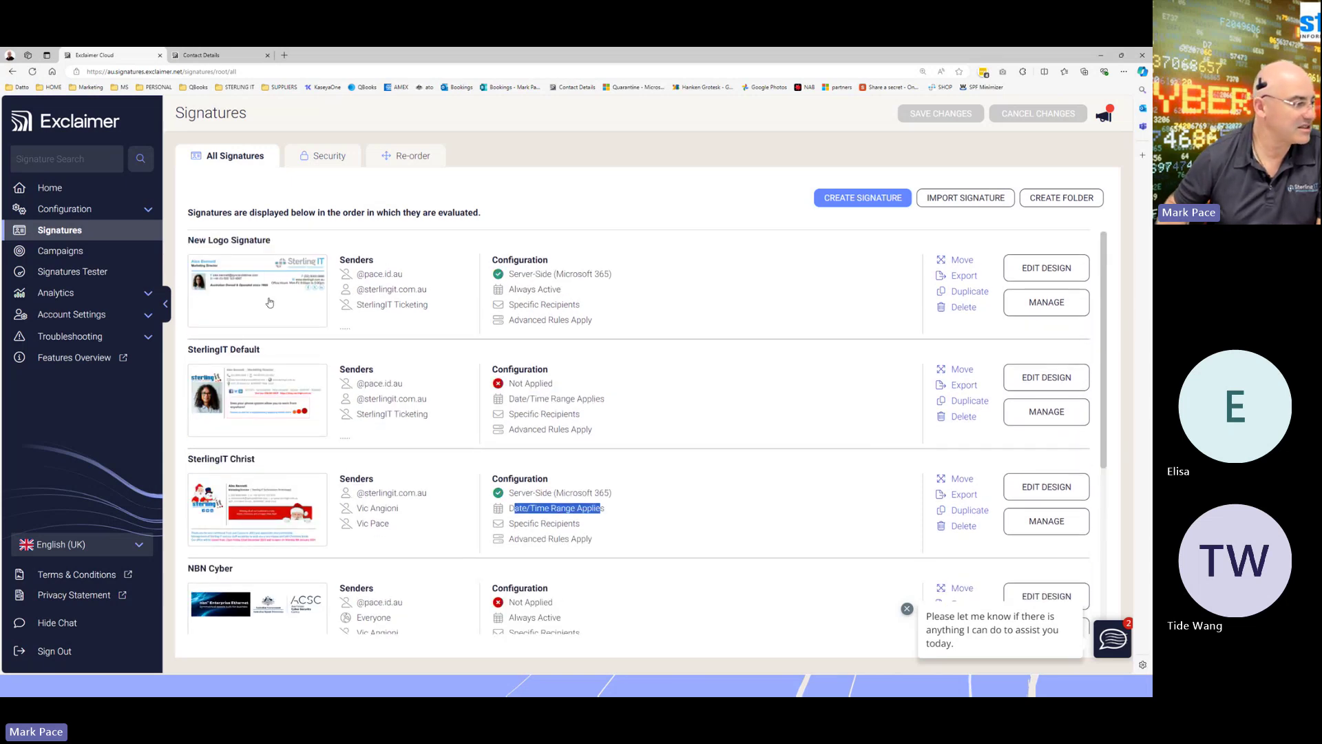
scroll(306, 420, down, 3)
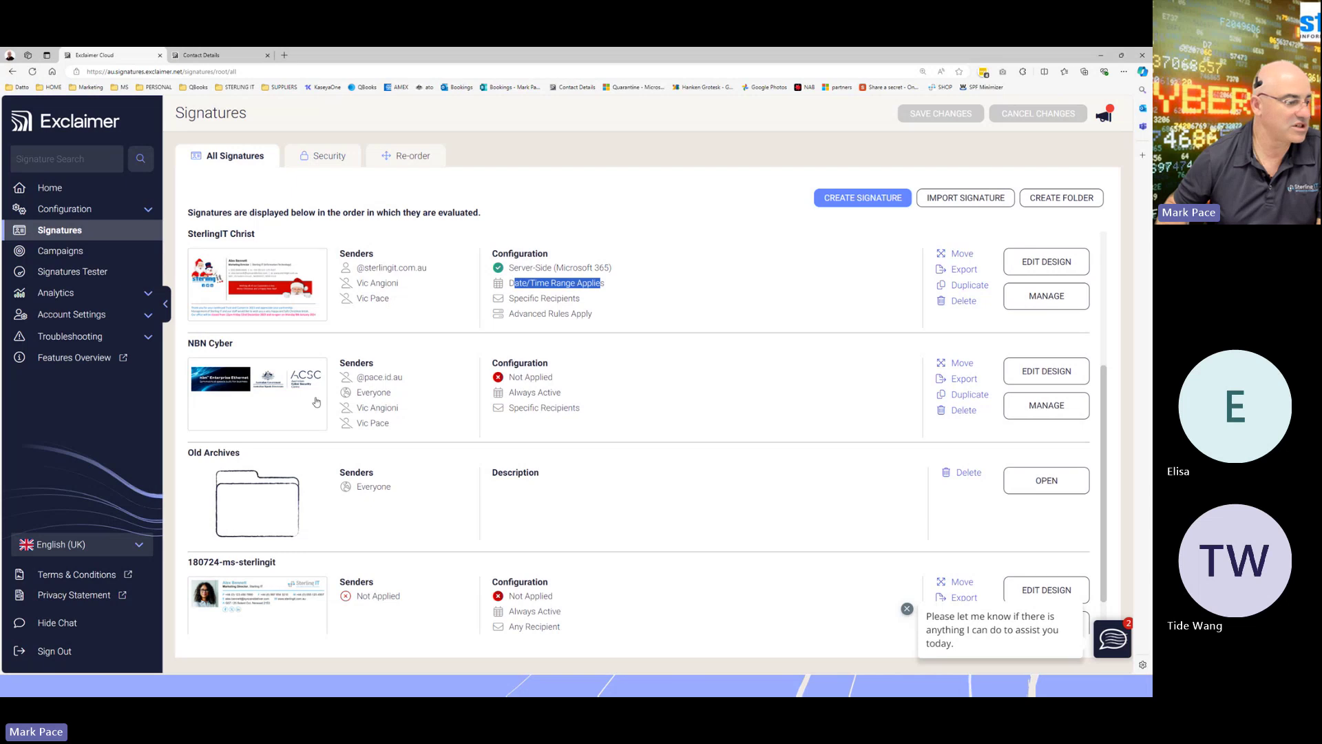
scroll(326, 399, up, 3)
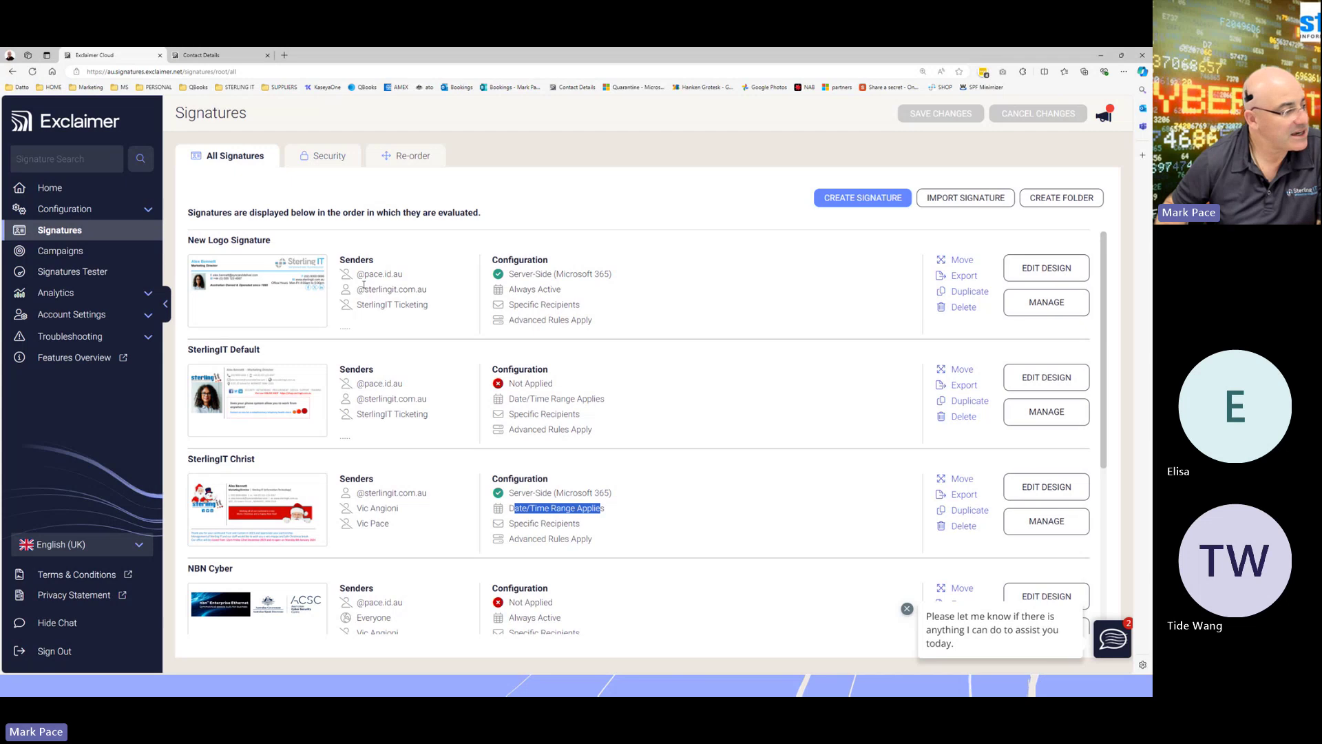
mouse_move(359, 277)
mouse_down()
mouse_move(409, 279)
mouse_move(417, 294)
mouse_up()
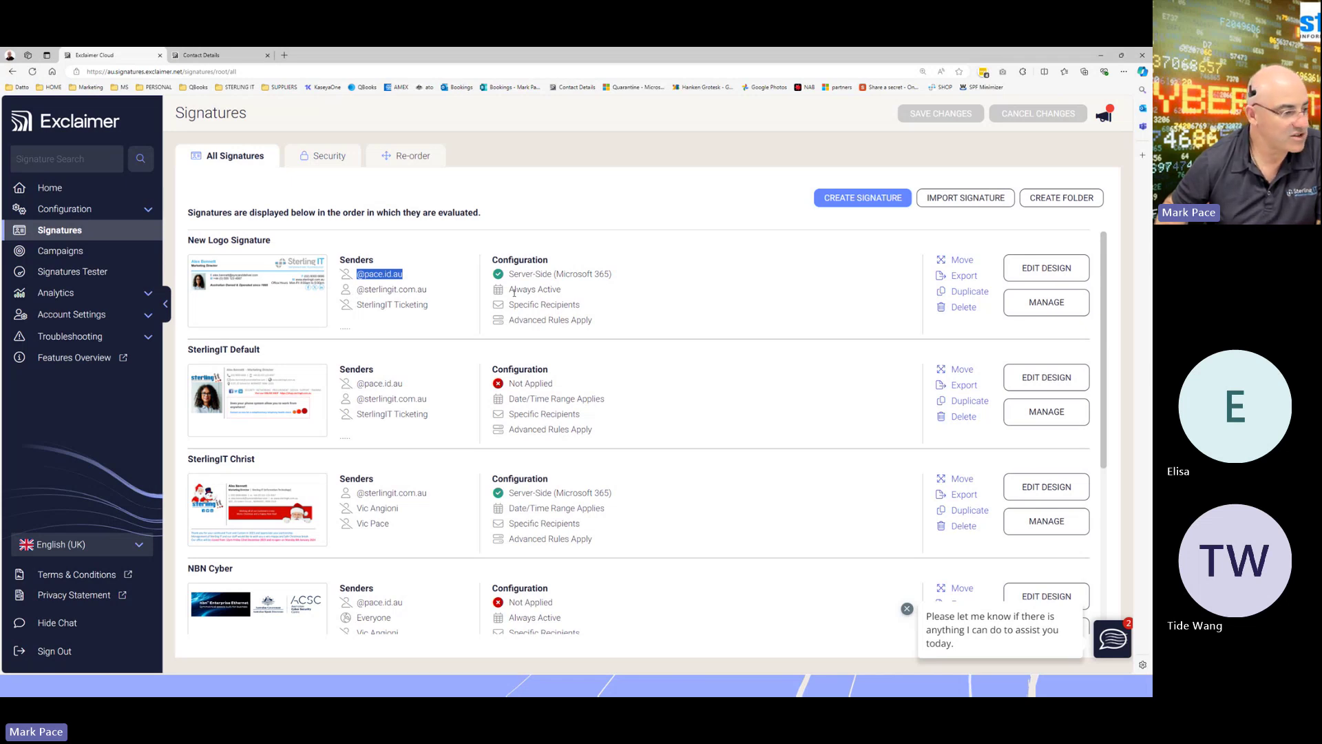
drag(518, 306, 578, 305)
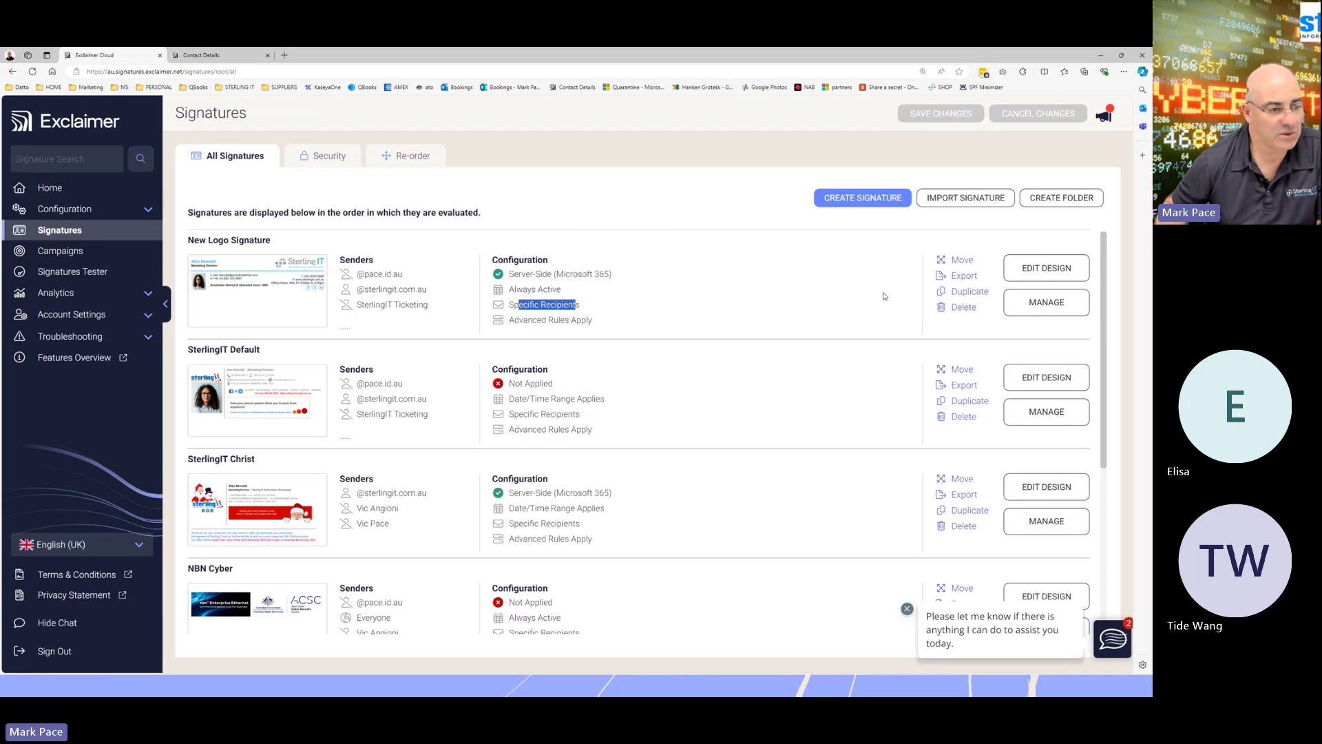
click(1031, 279)
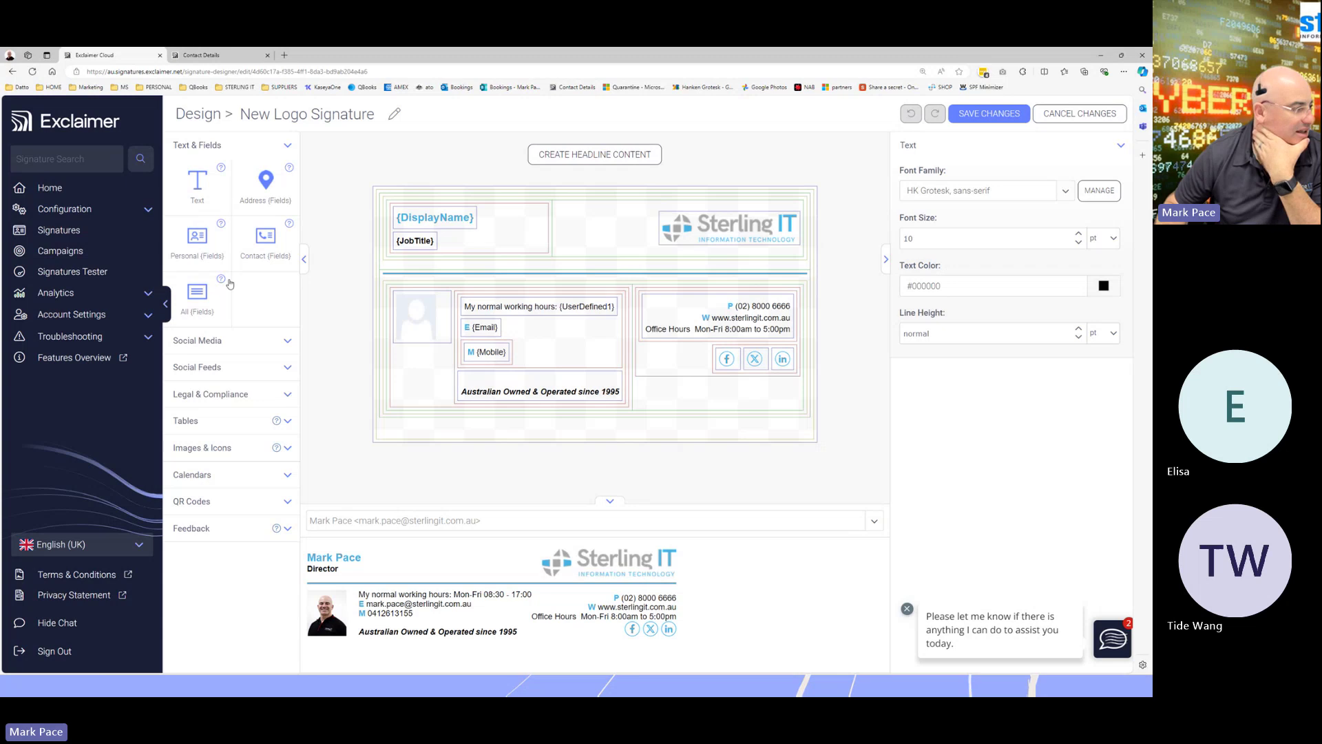
Add an outlined envelope icon from Images & Icons in front of the {Email} field in the signature
click(261, 349)
click(254, 341)
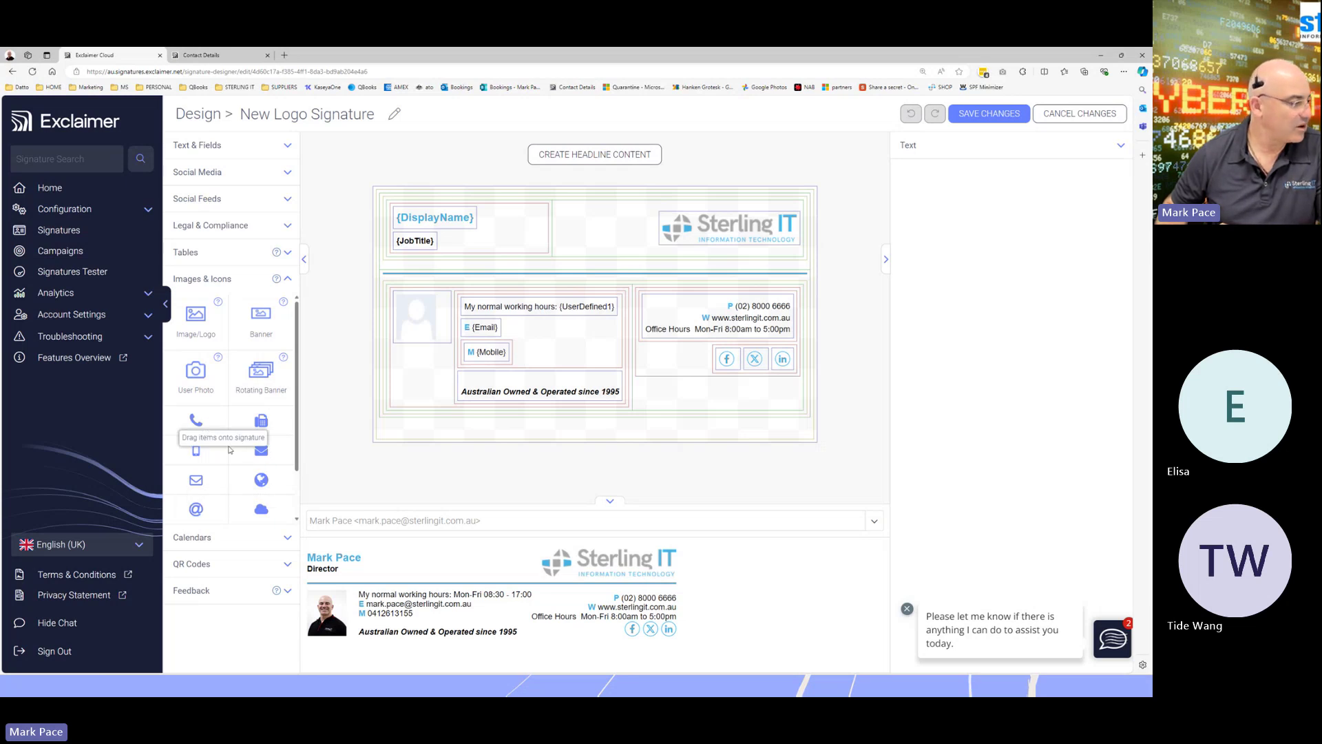
mouse_move(196, 480)
mouse_down()
mouse_move(377, 356)
mouse_move(471, 333)
mouse_up()
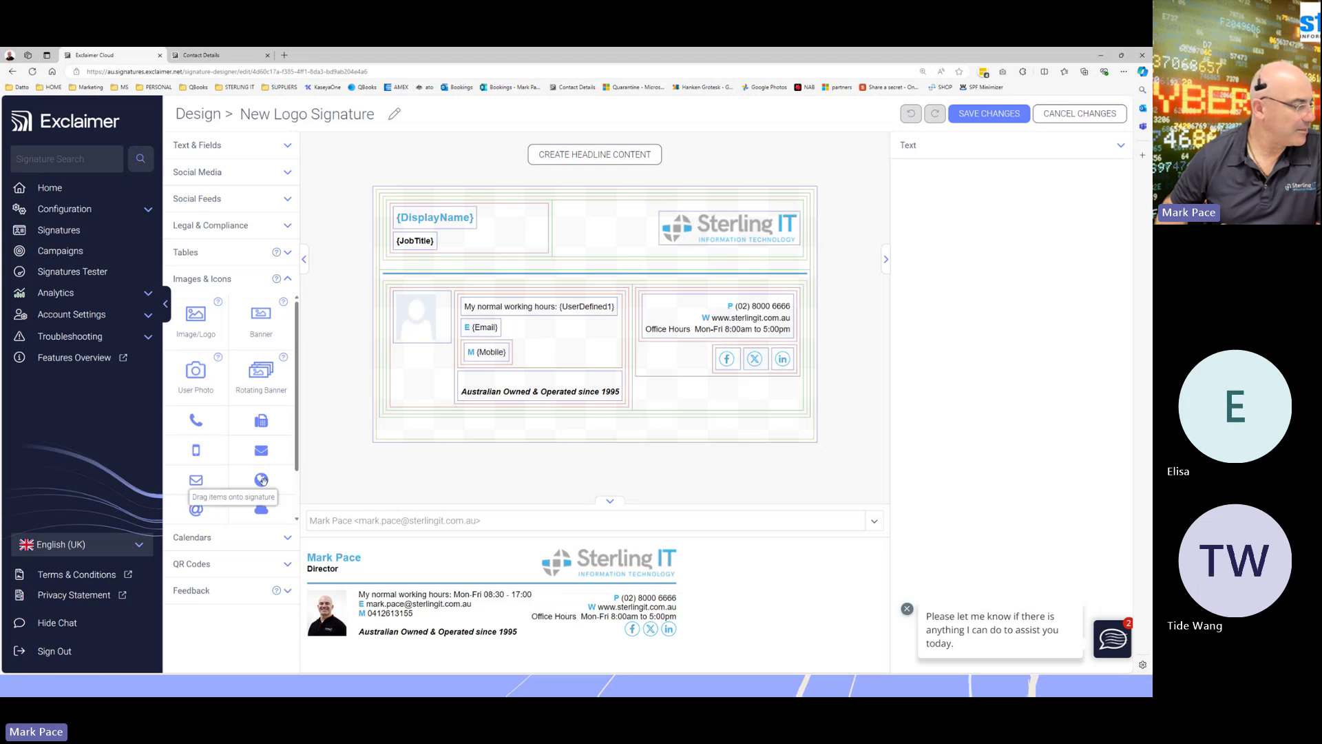
Try placing a Microsoft Bookings element in the signature, highlight its booking link text, and cancel its setup
click(234, 537)
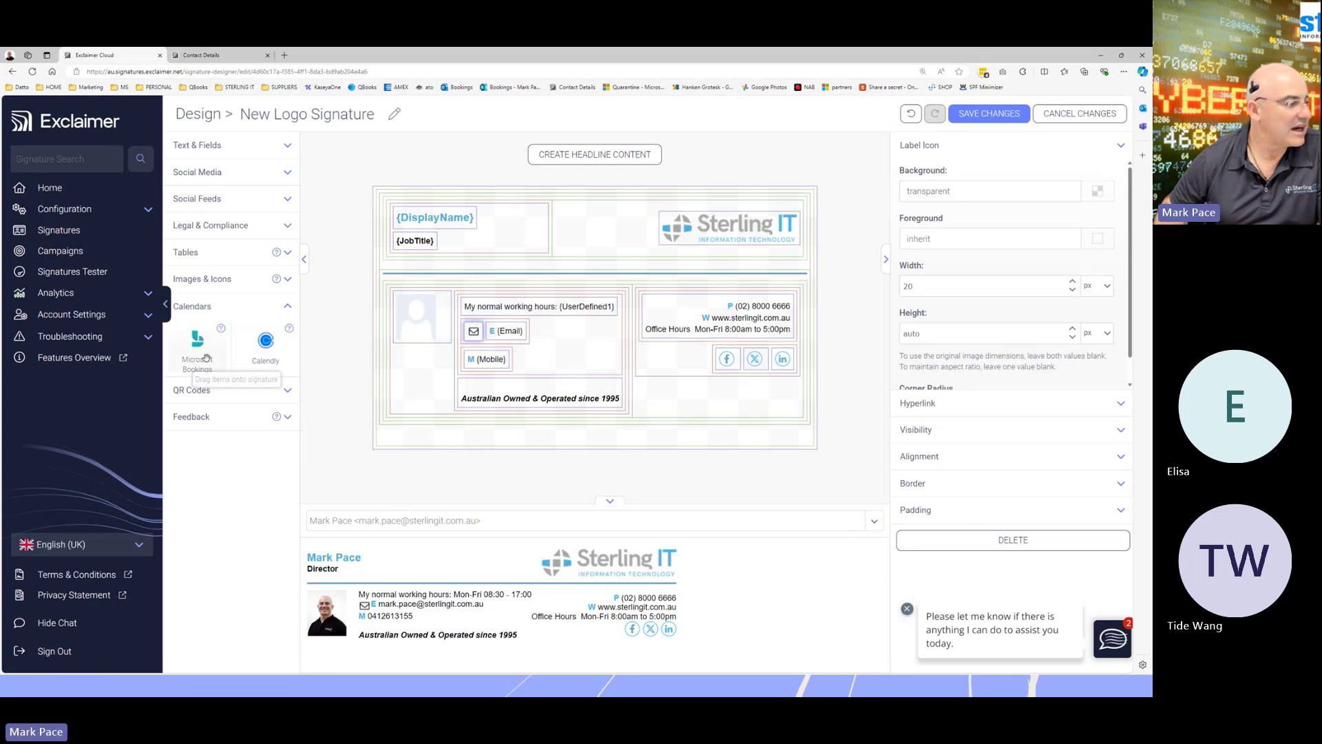
mouse_move(198, 348)
mouse_down()
mouse_move(414, 433)
mouse_move(493, 424)
mouse_up()
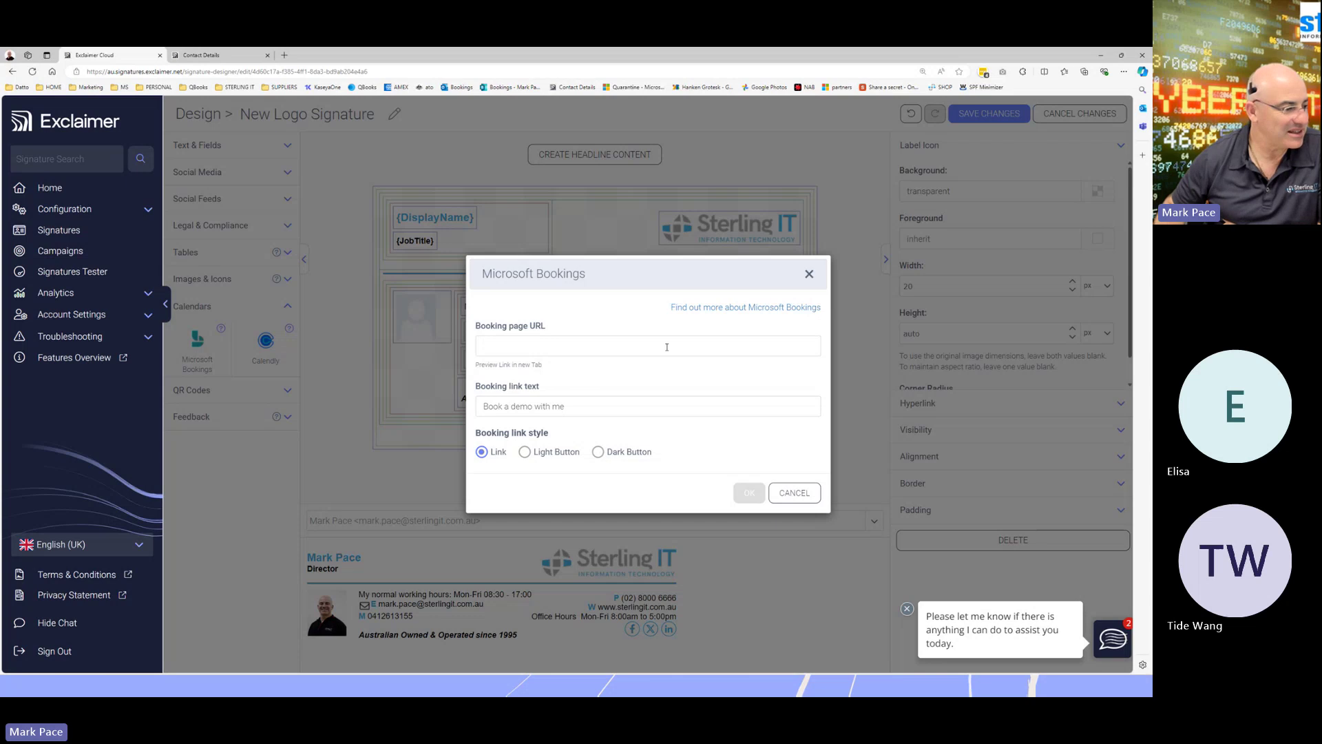
drag(575, 407, 426, 403)
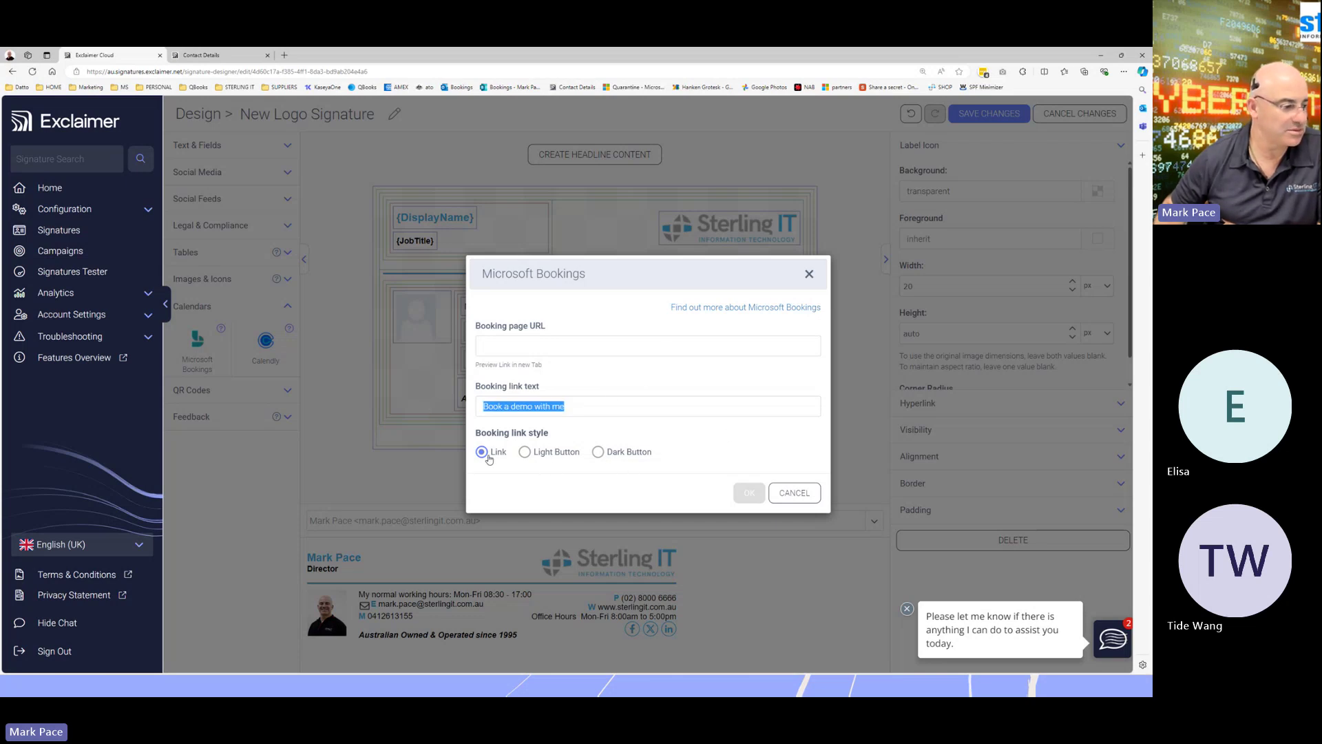
click(785, 493)
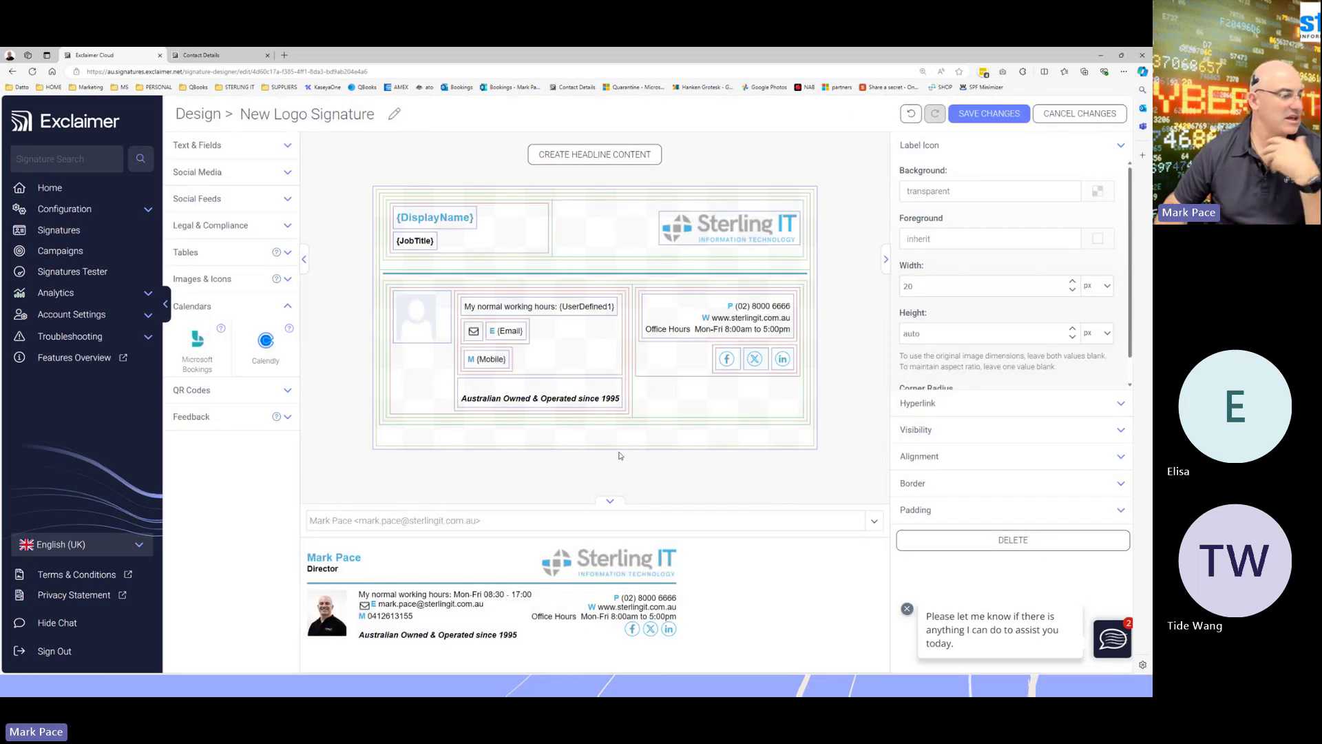
Delete the envelope icon in front of the {Email} field
right_click(475, 341)
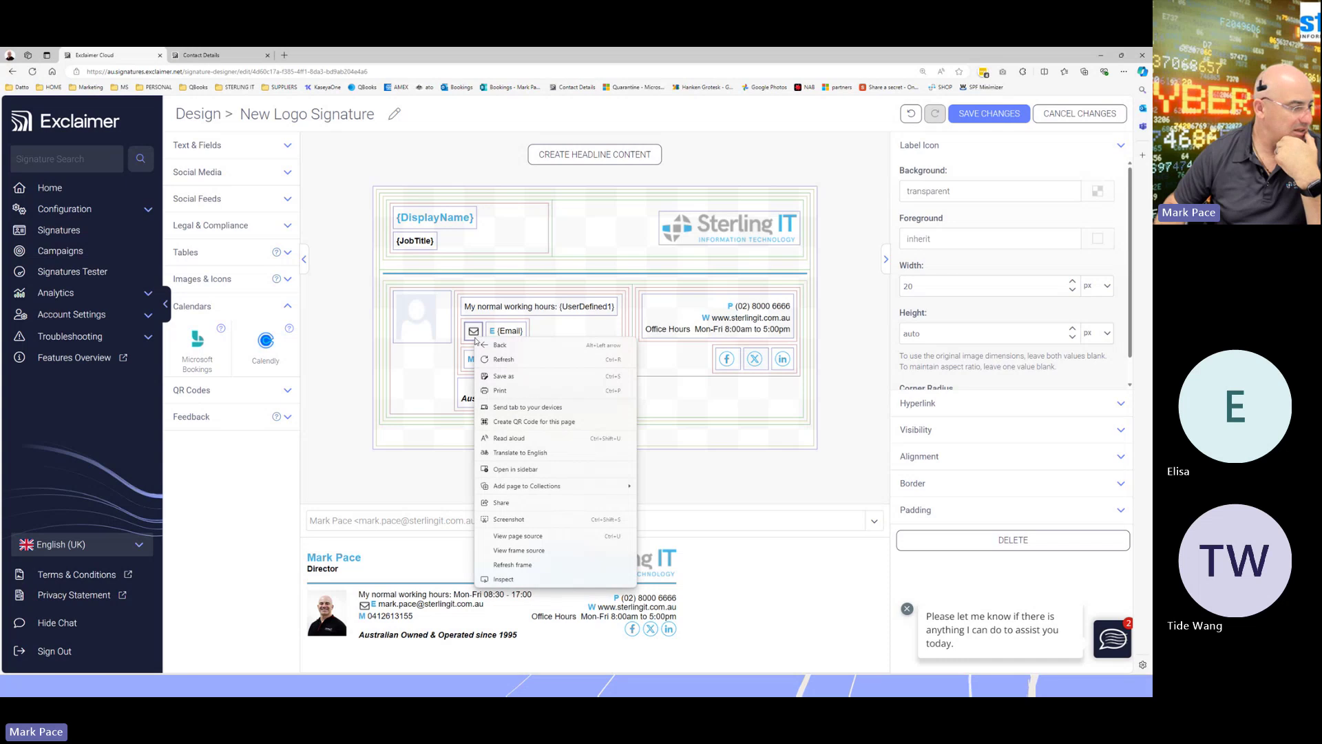
key(Escape)
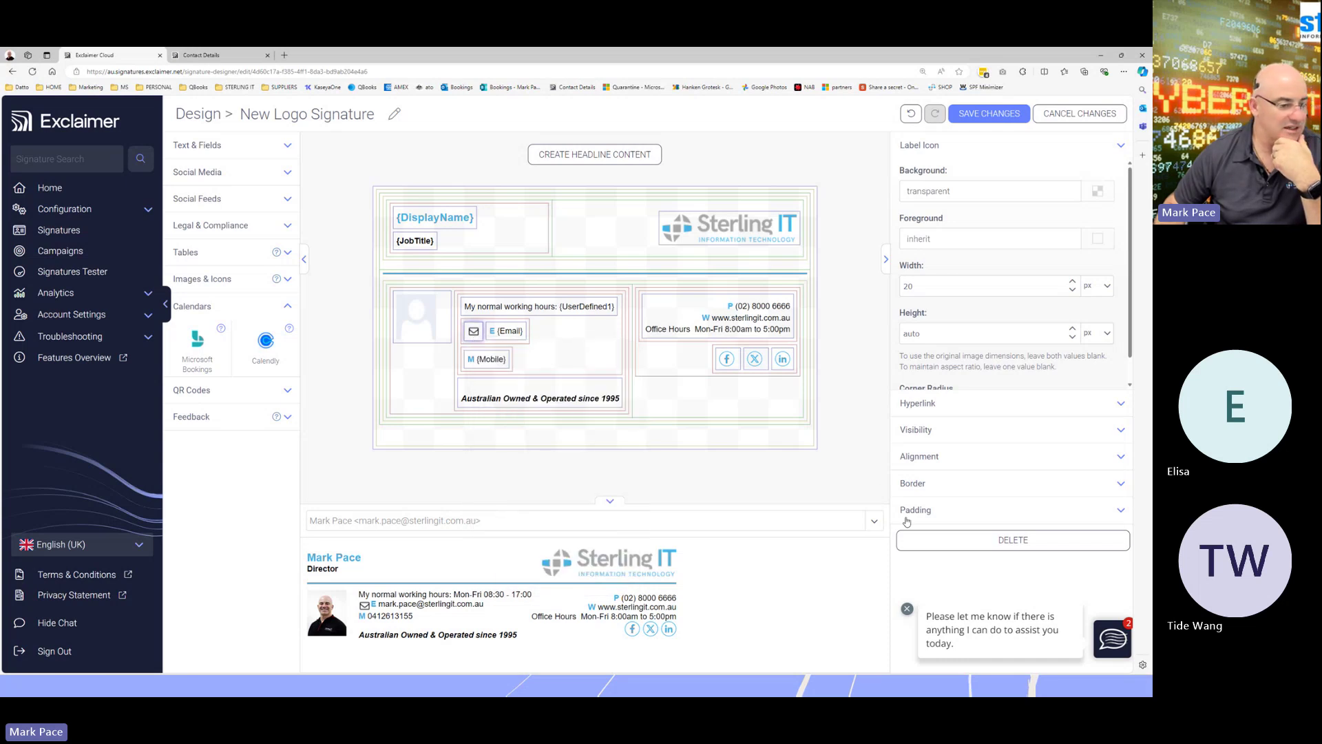
click(928, 540)
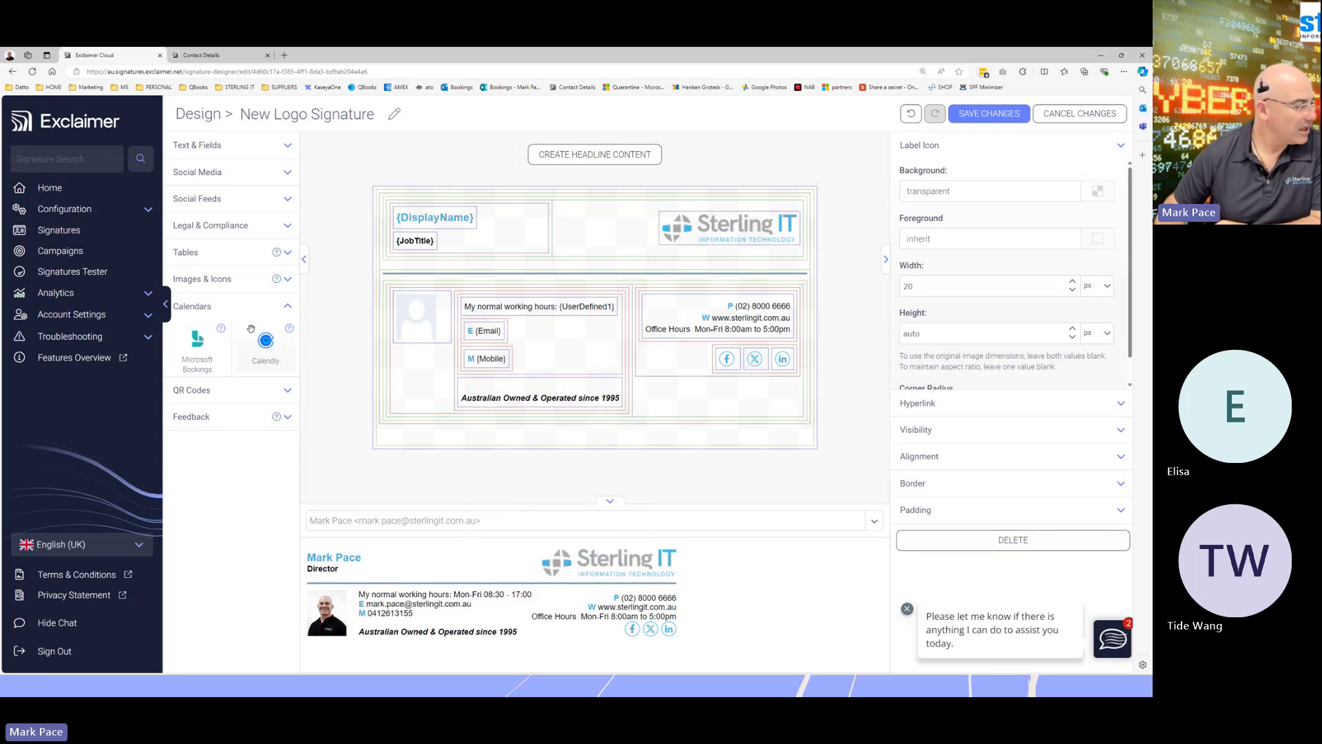
Look at the QR Codes and Feedback elements, and try placing a Customer Thermometer before cancelling its setup
click(265, 395)
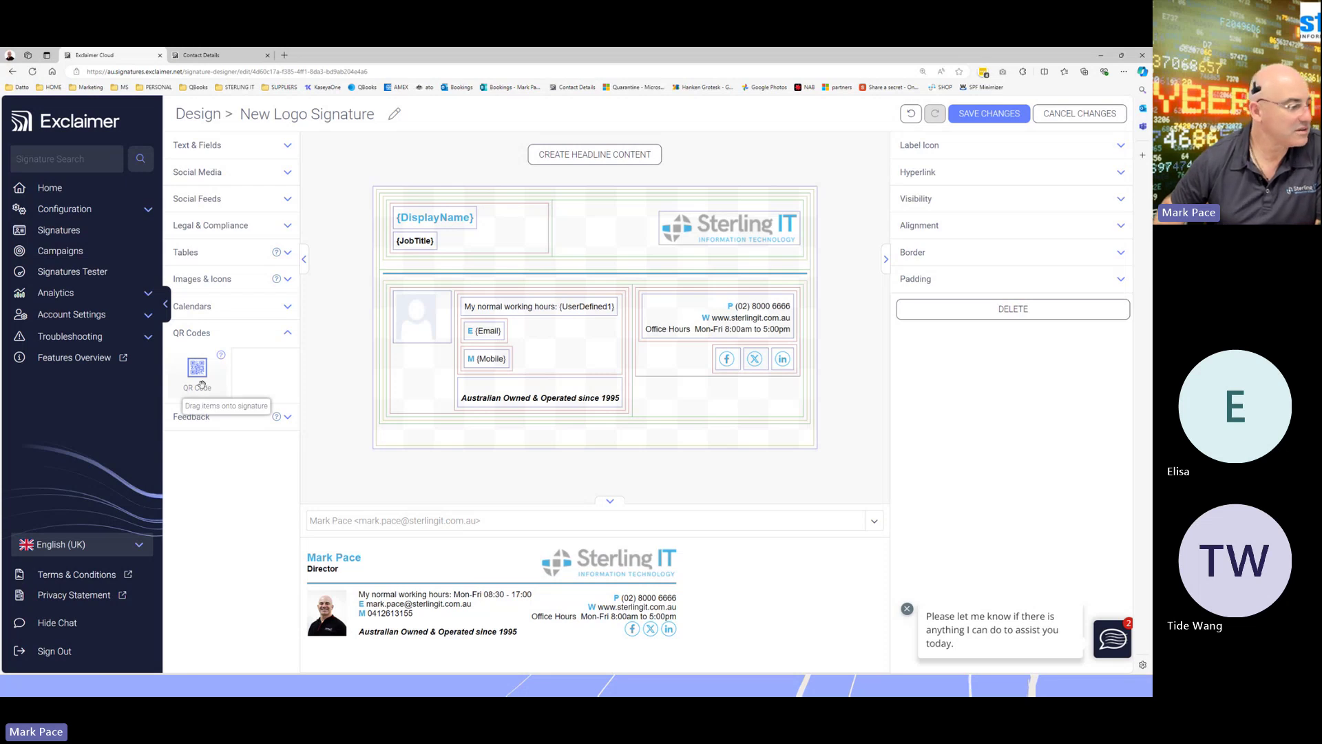
click(286, 418)
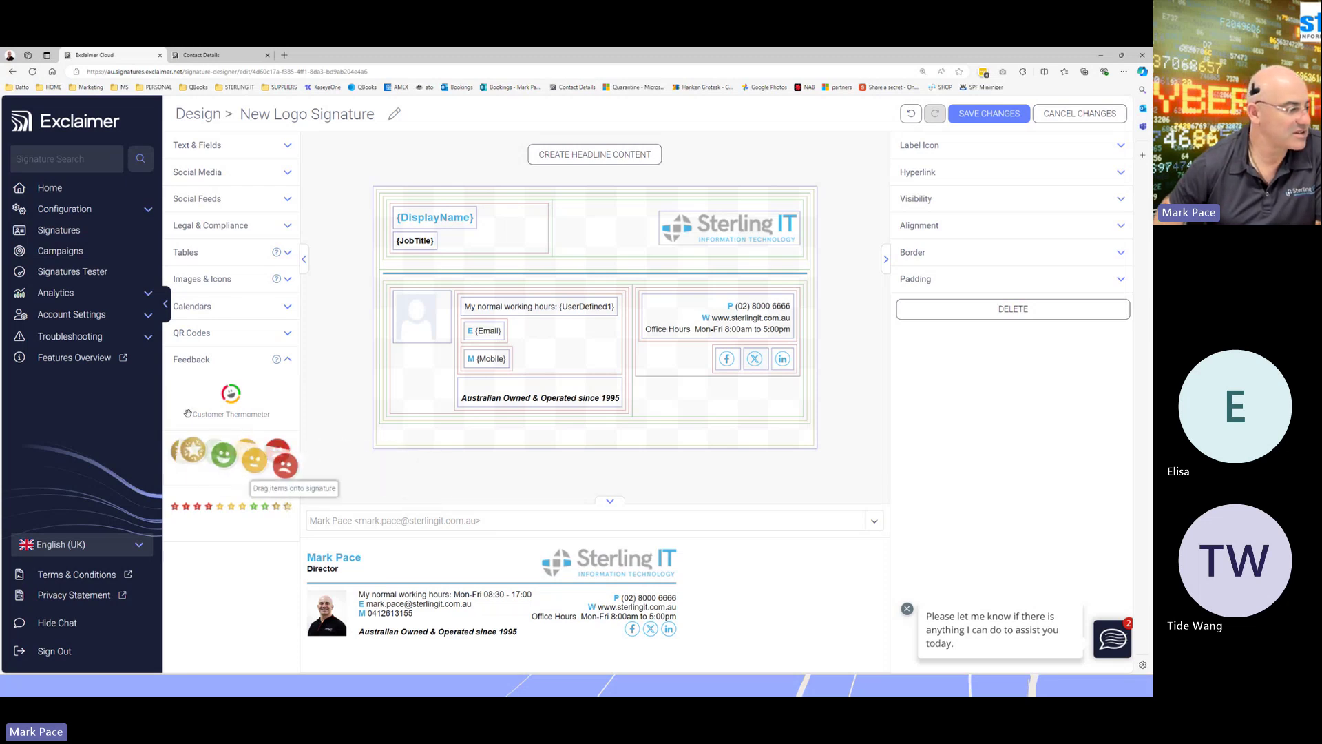
mouse_move(187, 413)
mouse_down()
mouse_move(482, 420)
mouse_move(654, 399)
mouse_up()
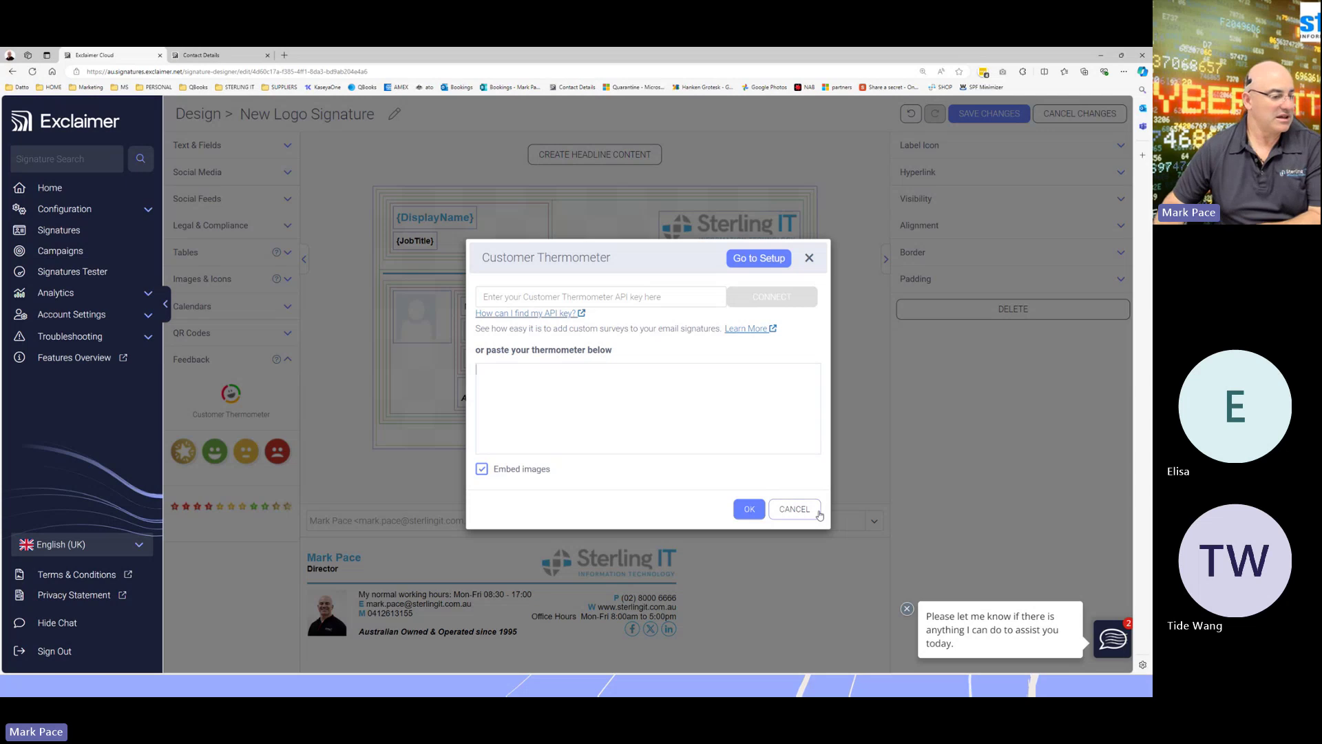
click(794, 509)
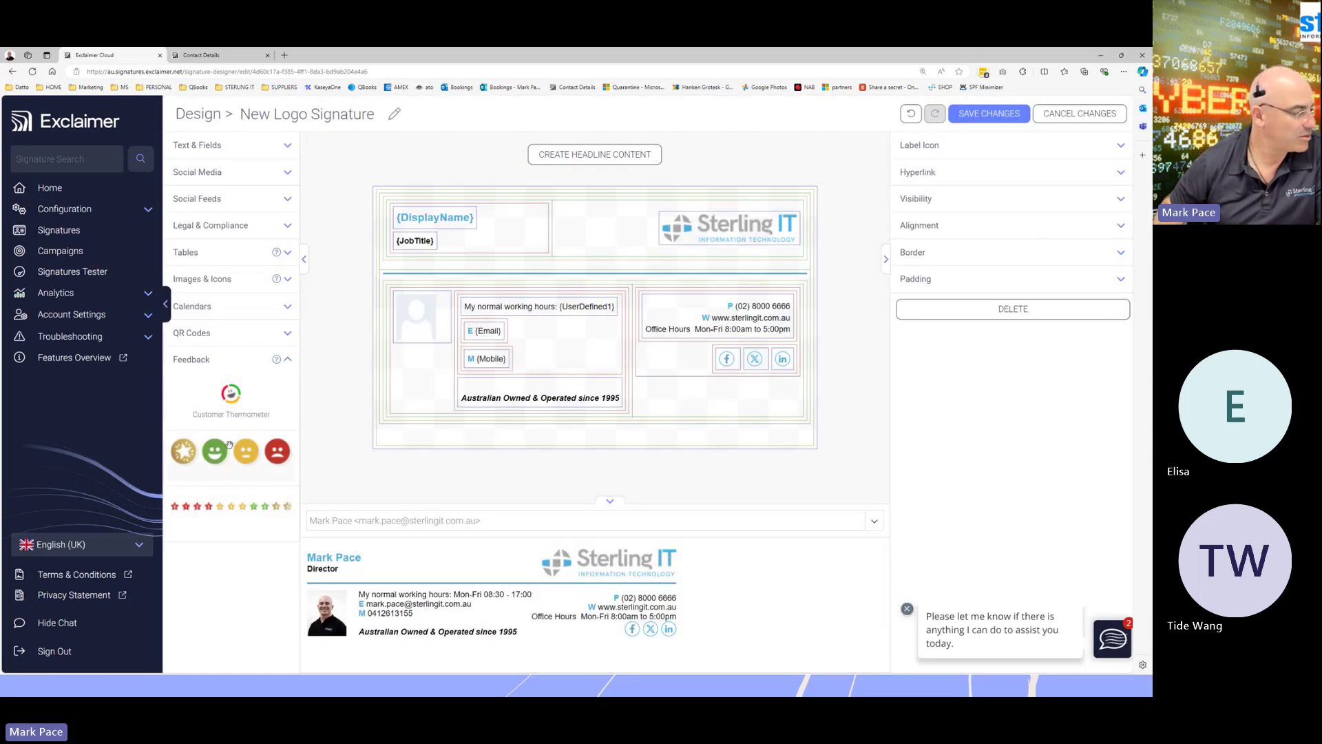
Place the star-and-smiley feedback rating below the social media icons, and delete it again
mouse_move(221, 452)
mouse_down()
mouse_move(237, 475)
mouse_move(551, 434)
mouse_move(640, 405)
mouse_up()
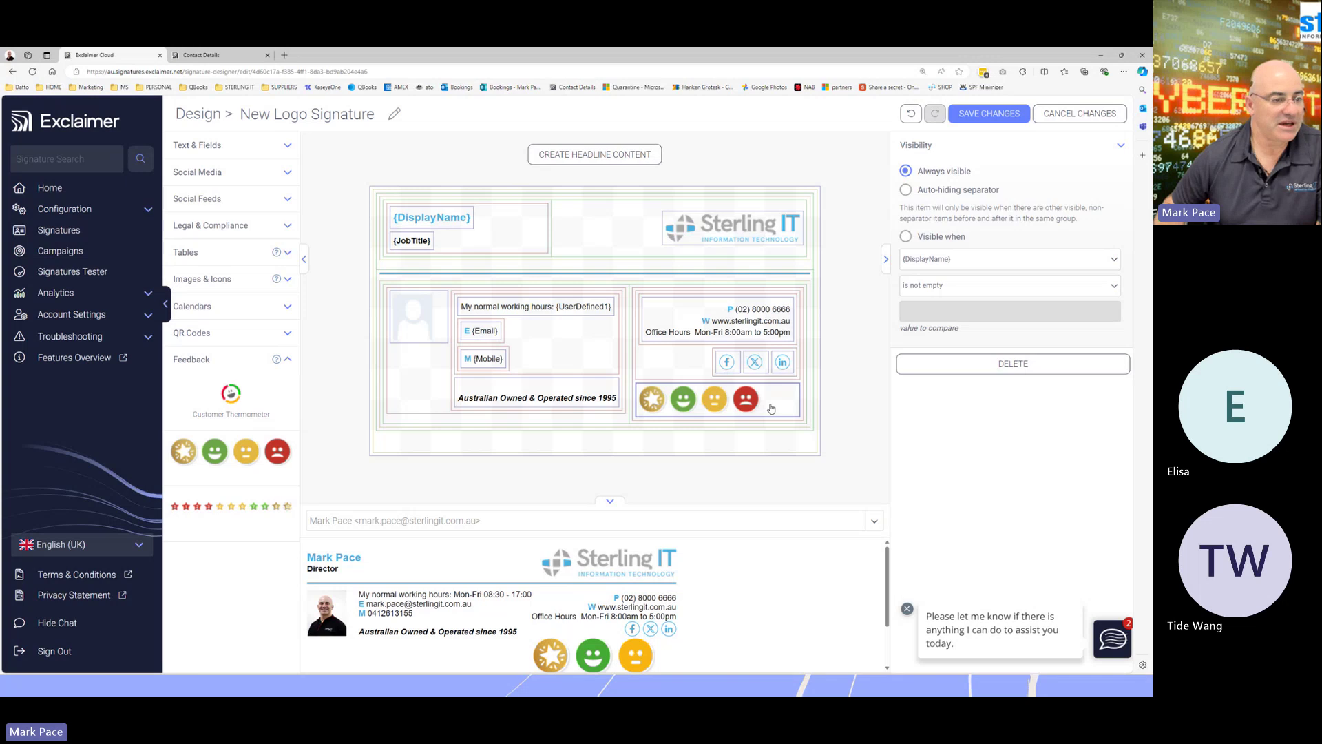
click(961, 366)
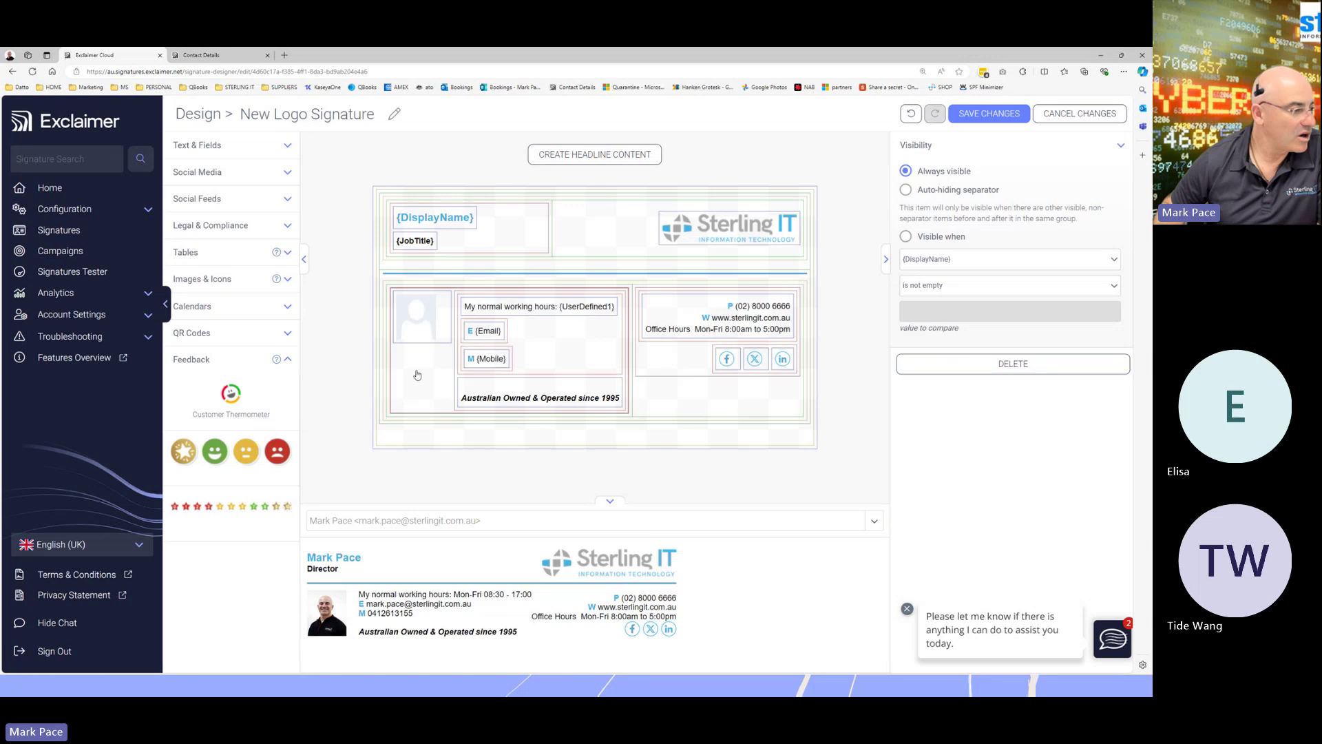
Examine the visibility settings of the user photo and of the "My normal working hours: {UserDefined1}" text
click(425, 332)
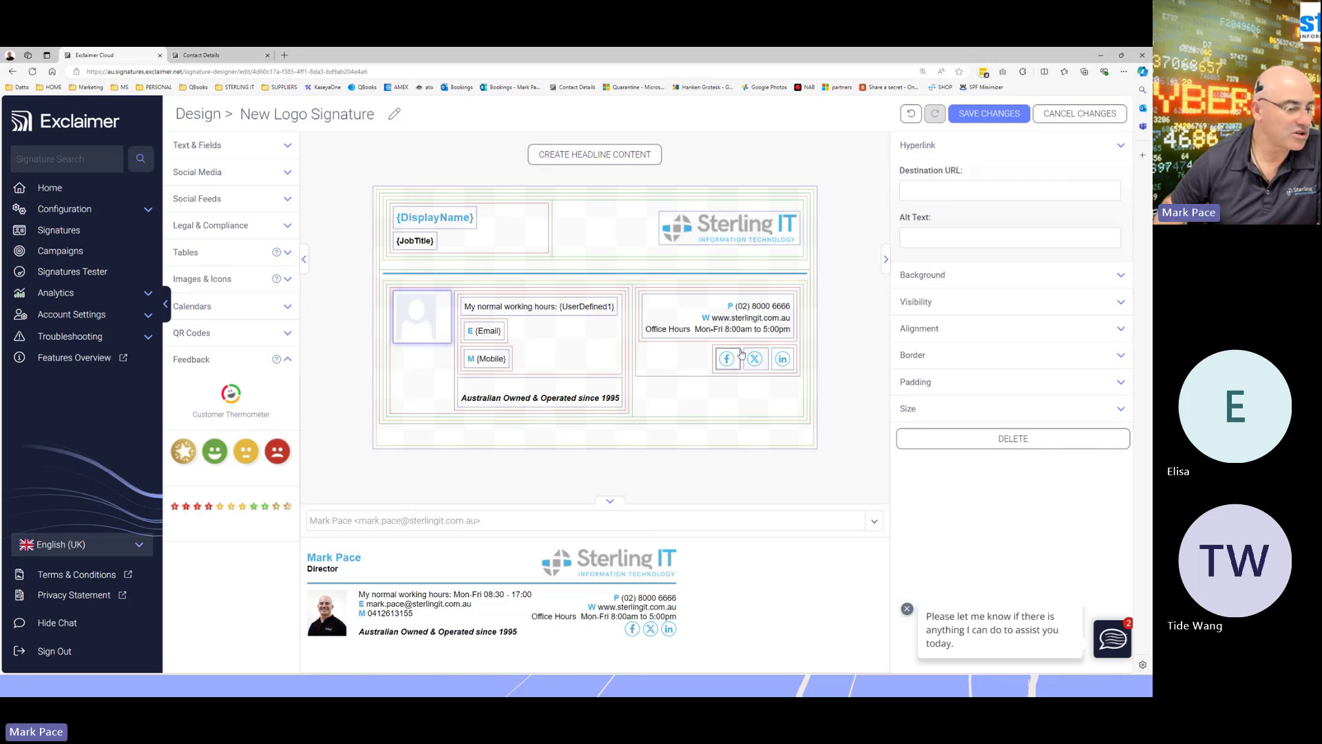
click(931, 303)
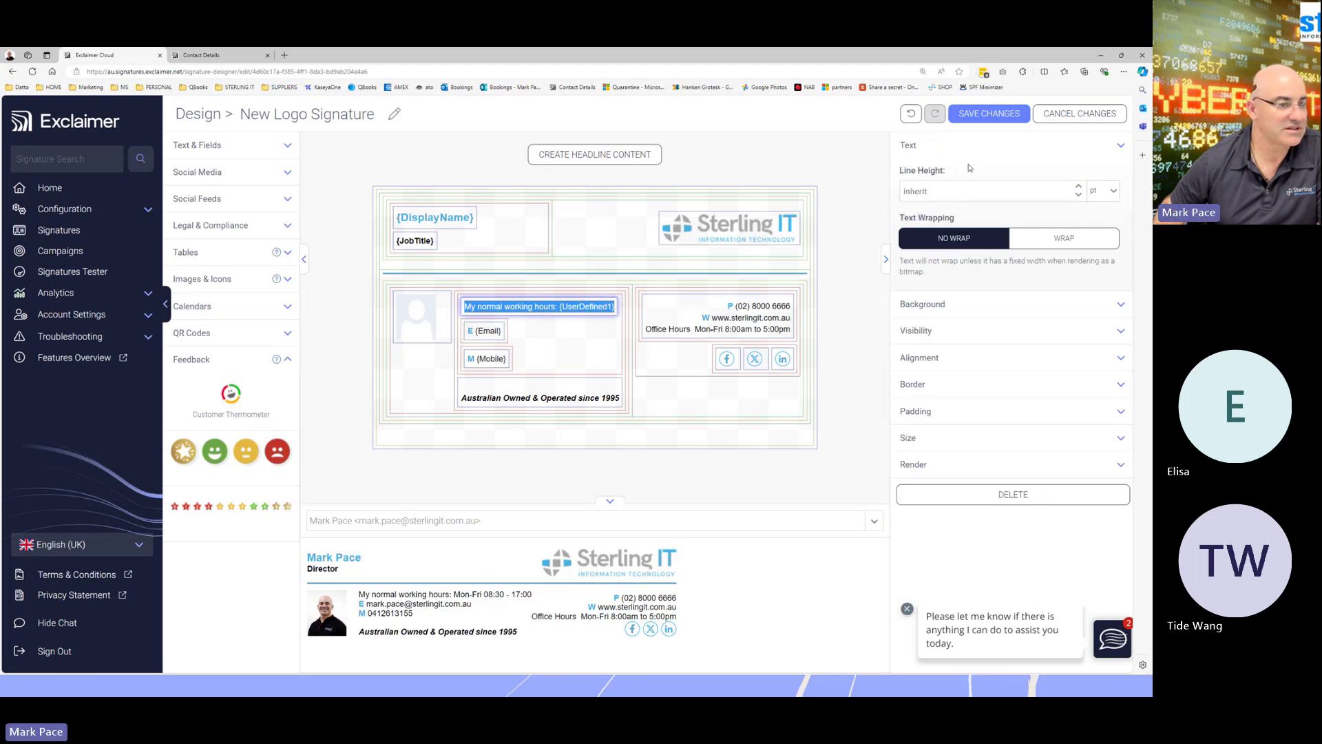
click(929, 330)
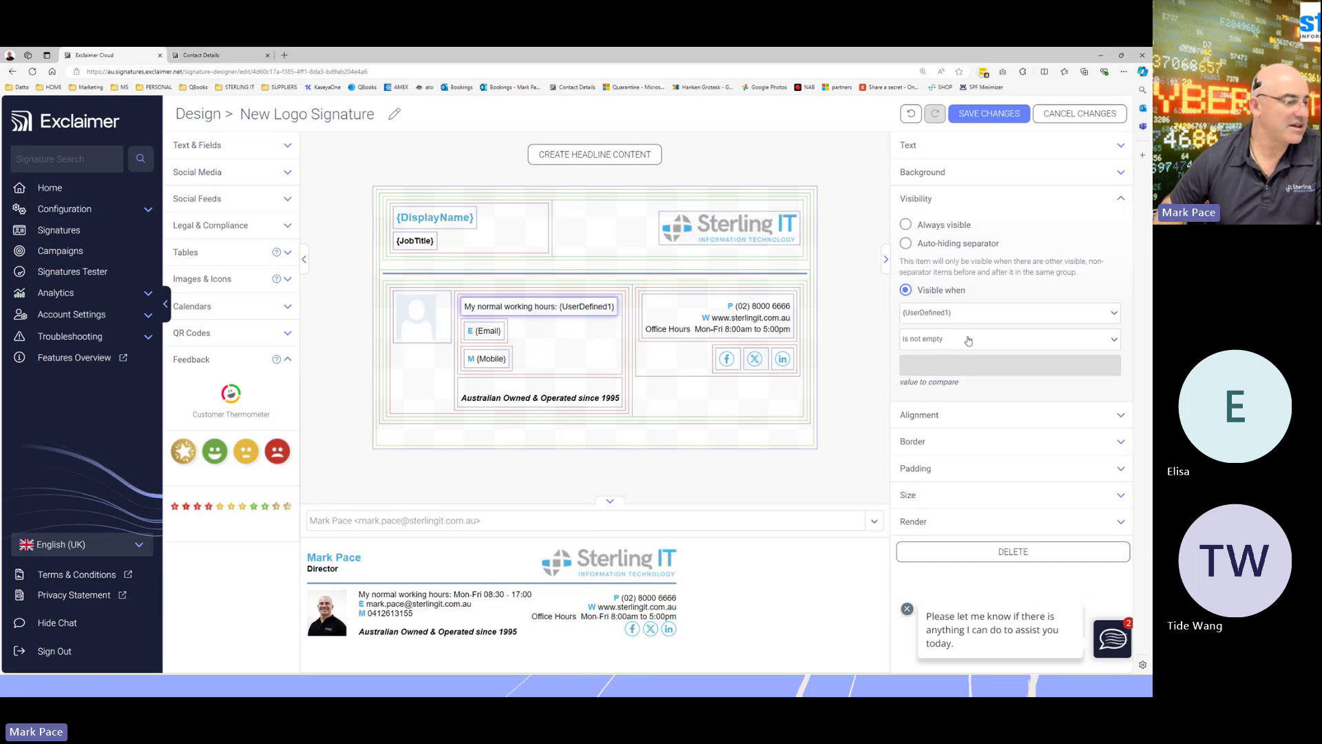
Copy the User Defined 1 working hours on the Contact Details page, clear that field and save the changes
click(235, 59)
drag(238, 292, 118, 287)
key(ctrl+c)
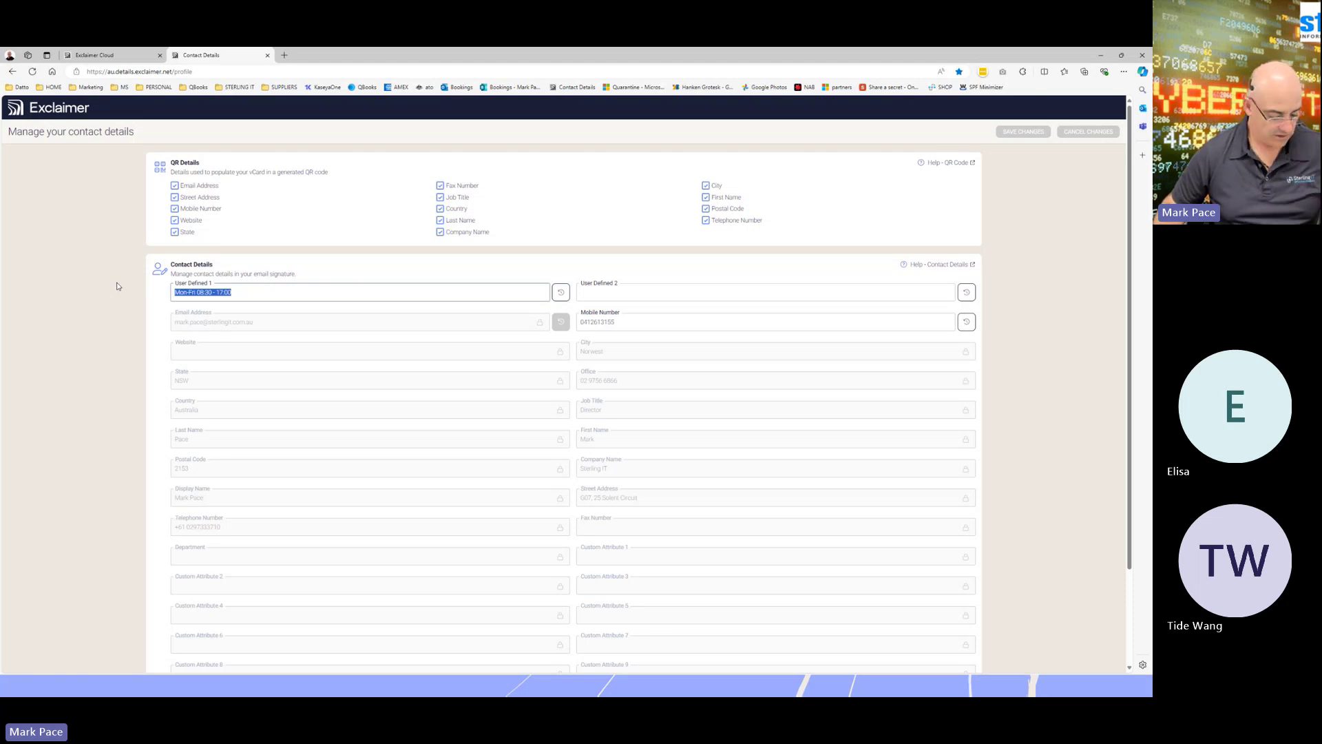
key(BackSpace)
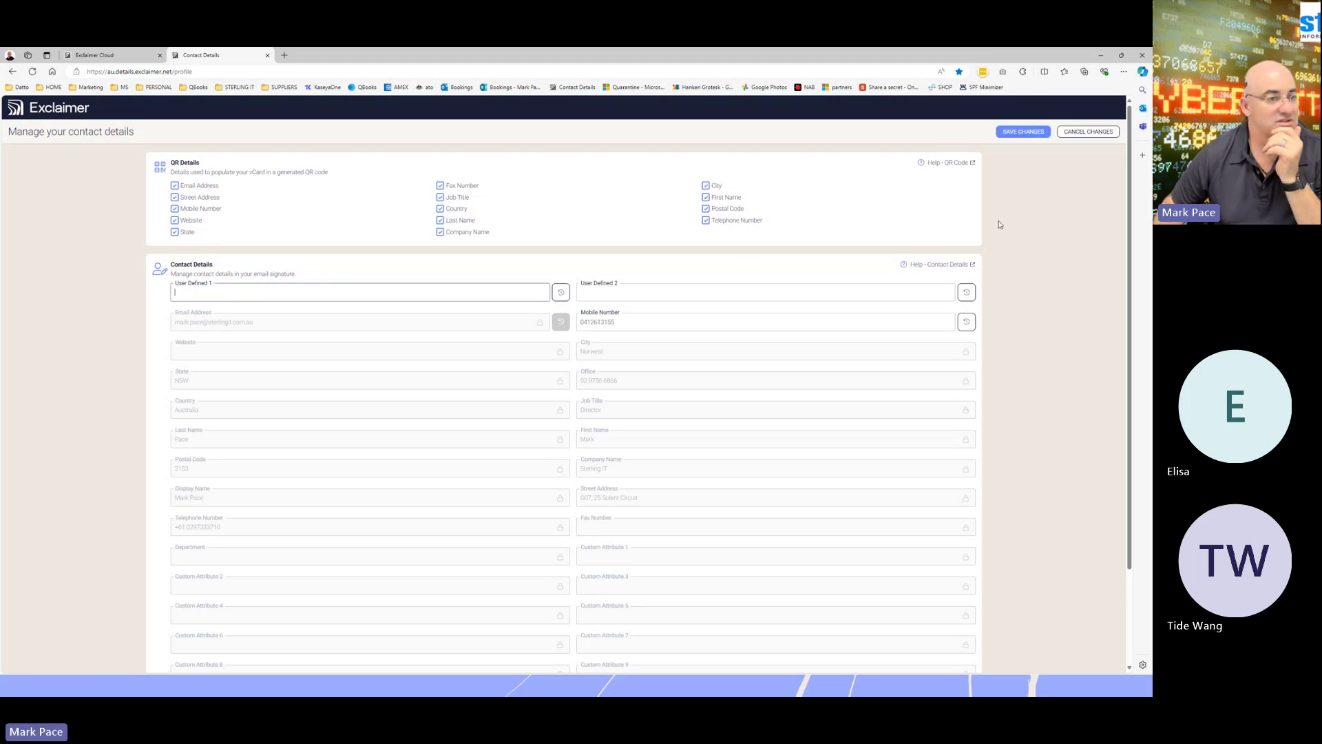
click(1024, 134)
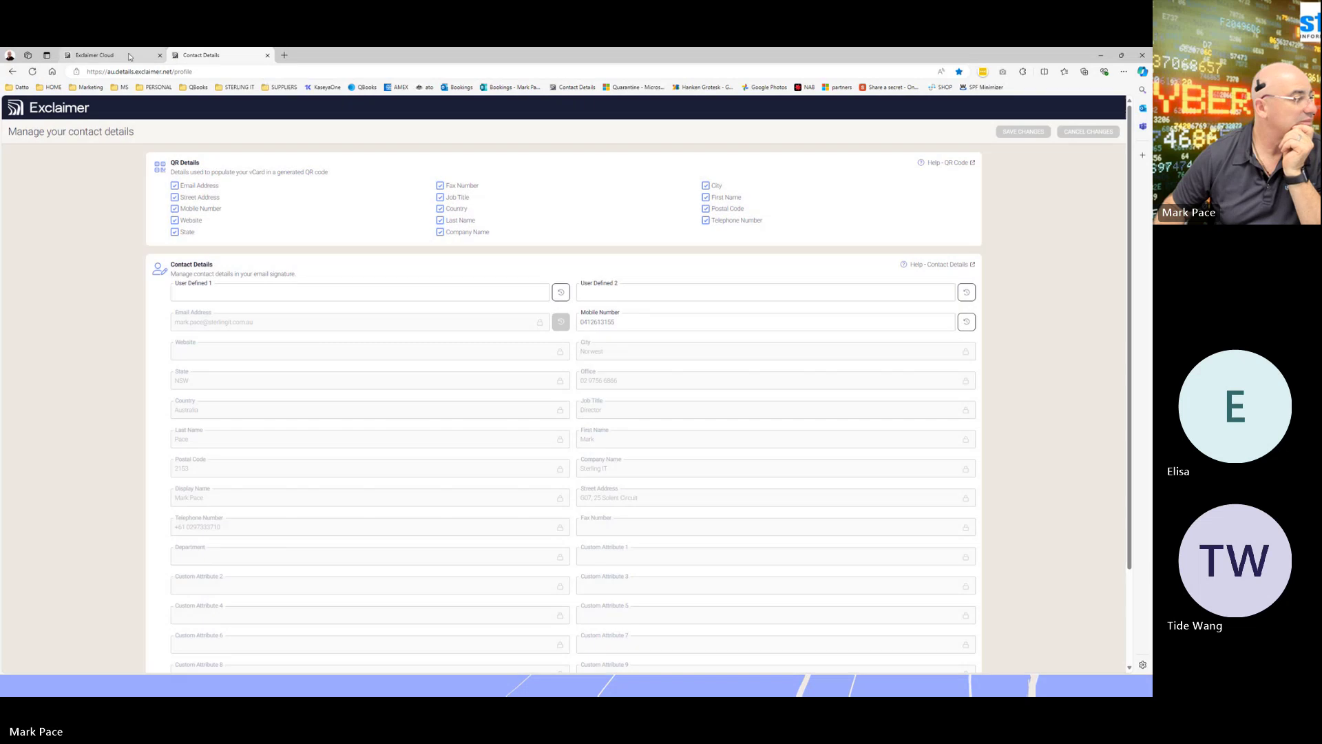
Return to the New Logo Signature design and reload it, discarding the unsaved design changes, to refresh the preview
key(ctrl+shift+Tab)
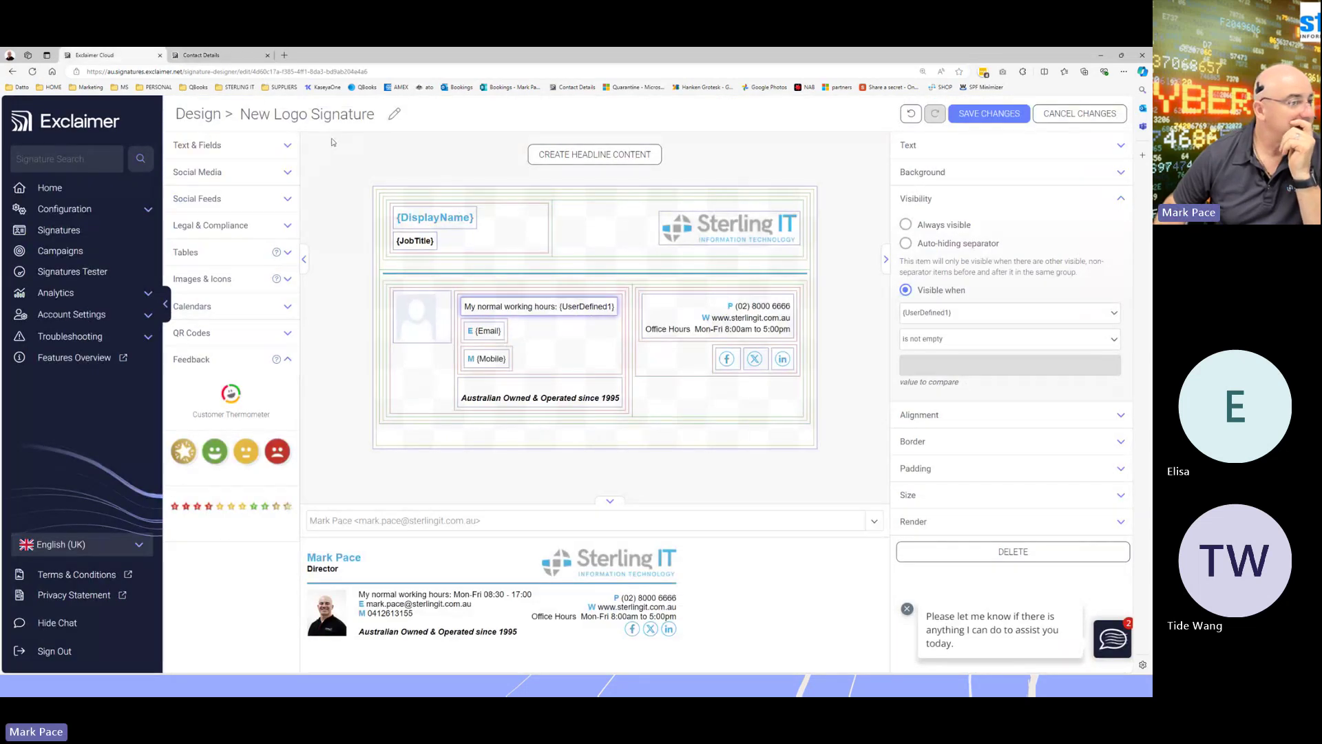
click(32, 72)
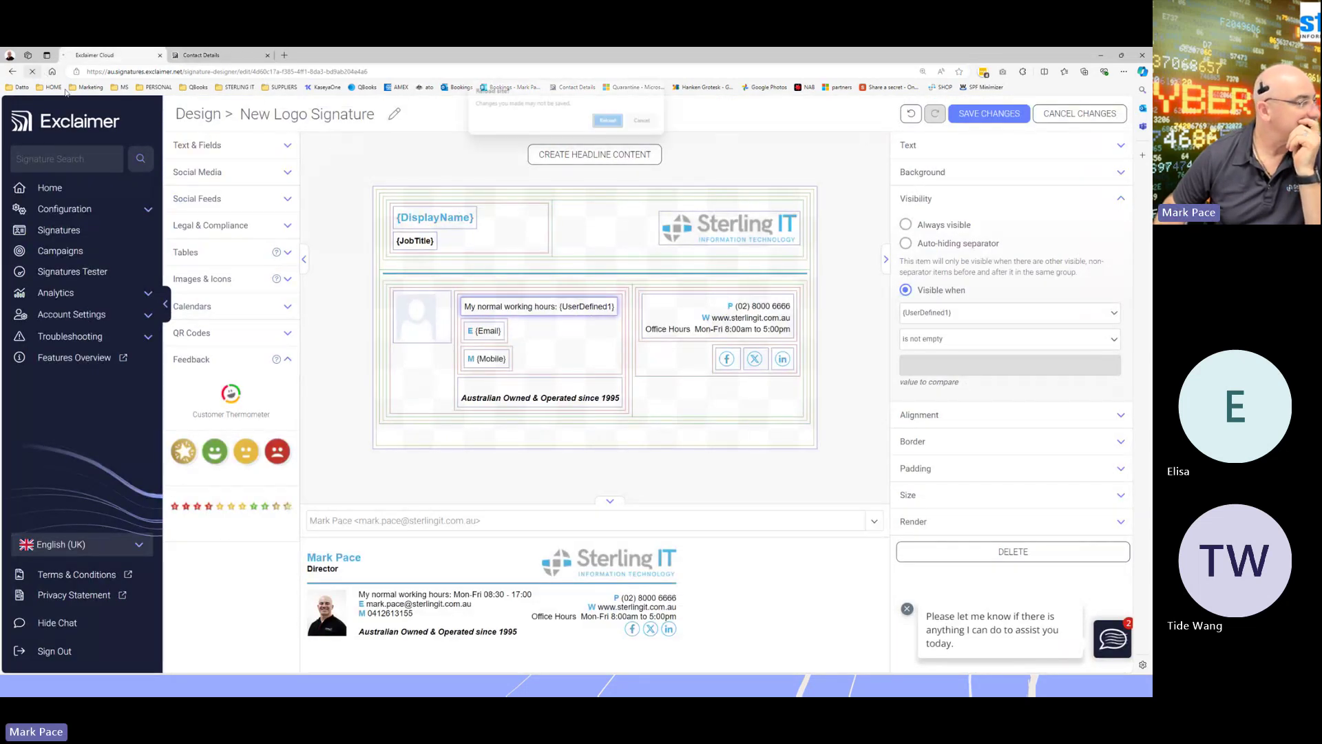
click(610, 122)
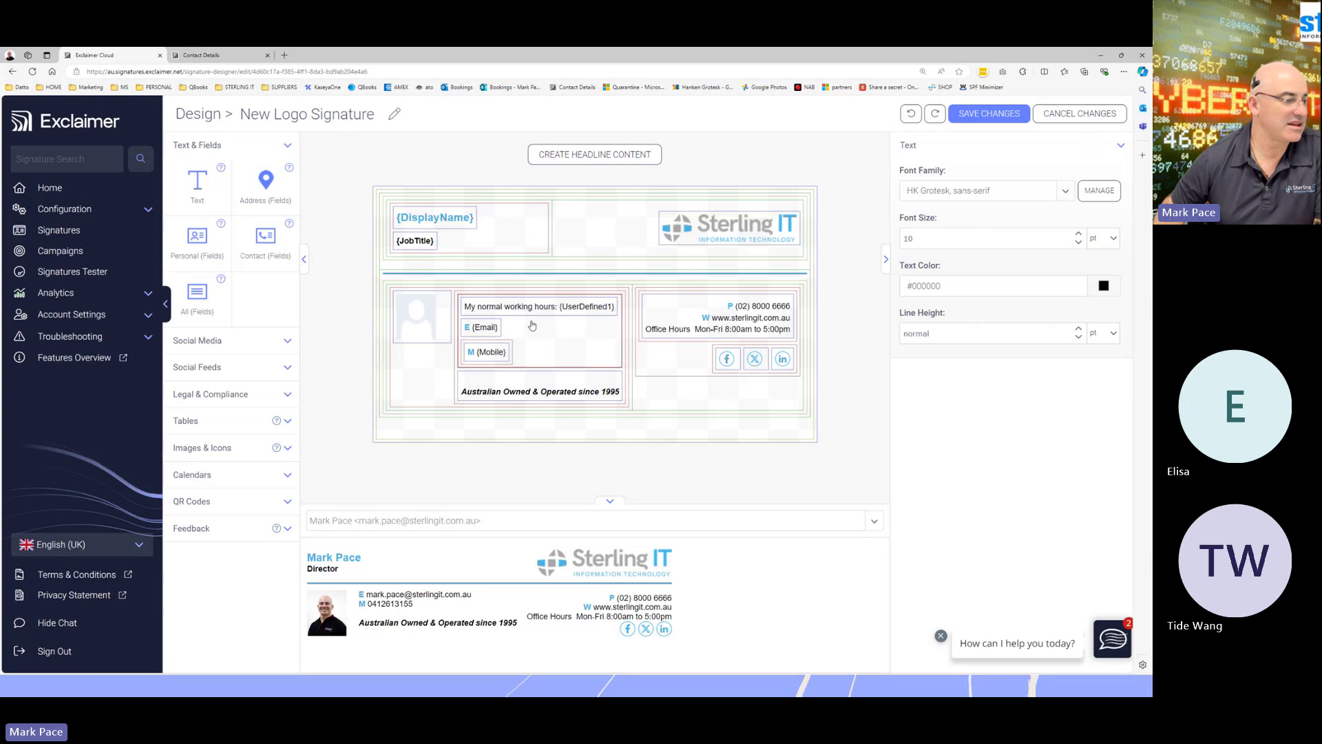
Restore the User Defined 1 working hours to Mon-Fri 08:30 - 17:00 on the Contact Details page and save the changes
double_click(537, 312)
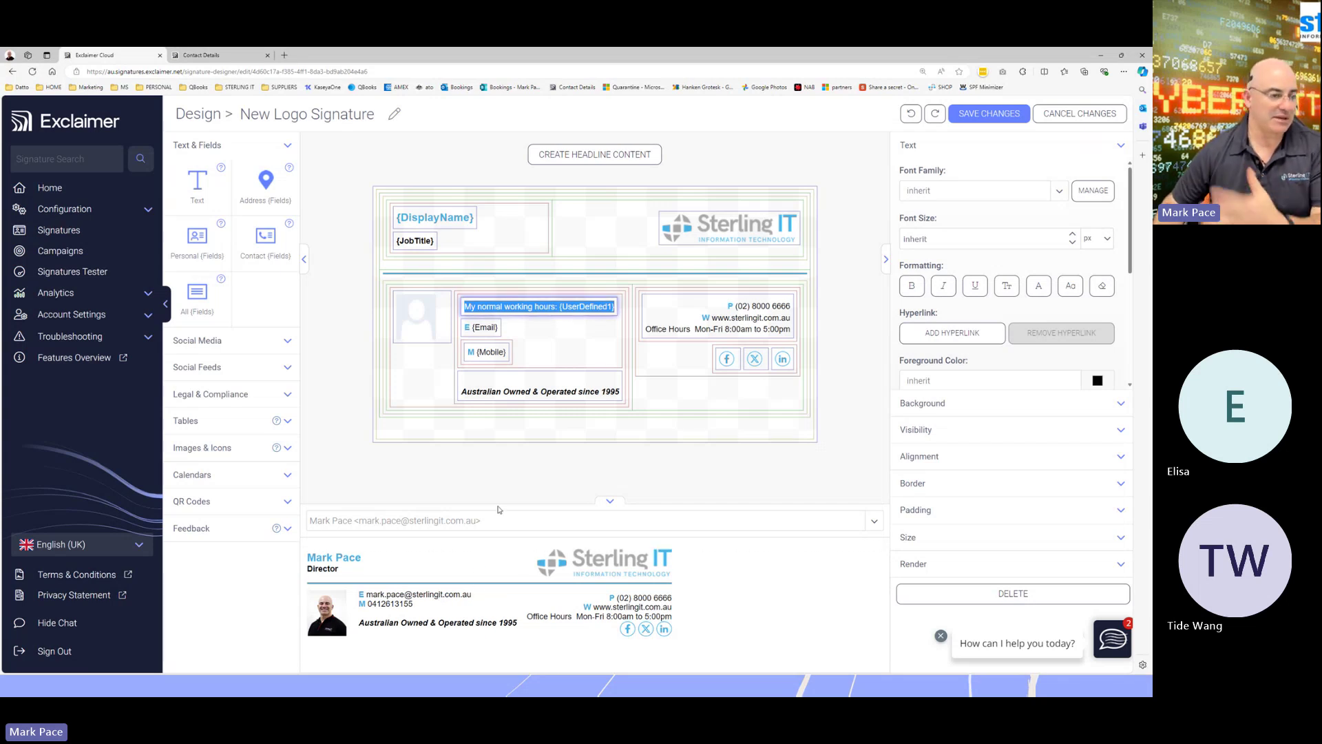
click(241, 54)
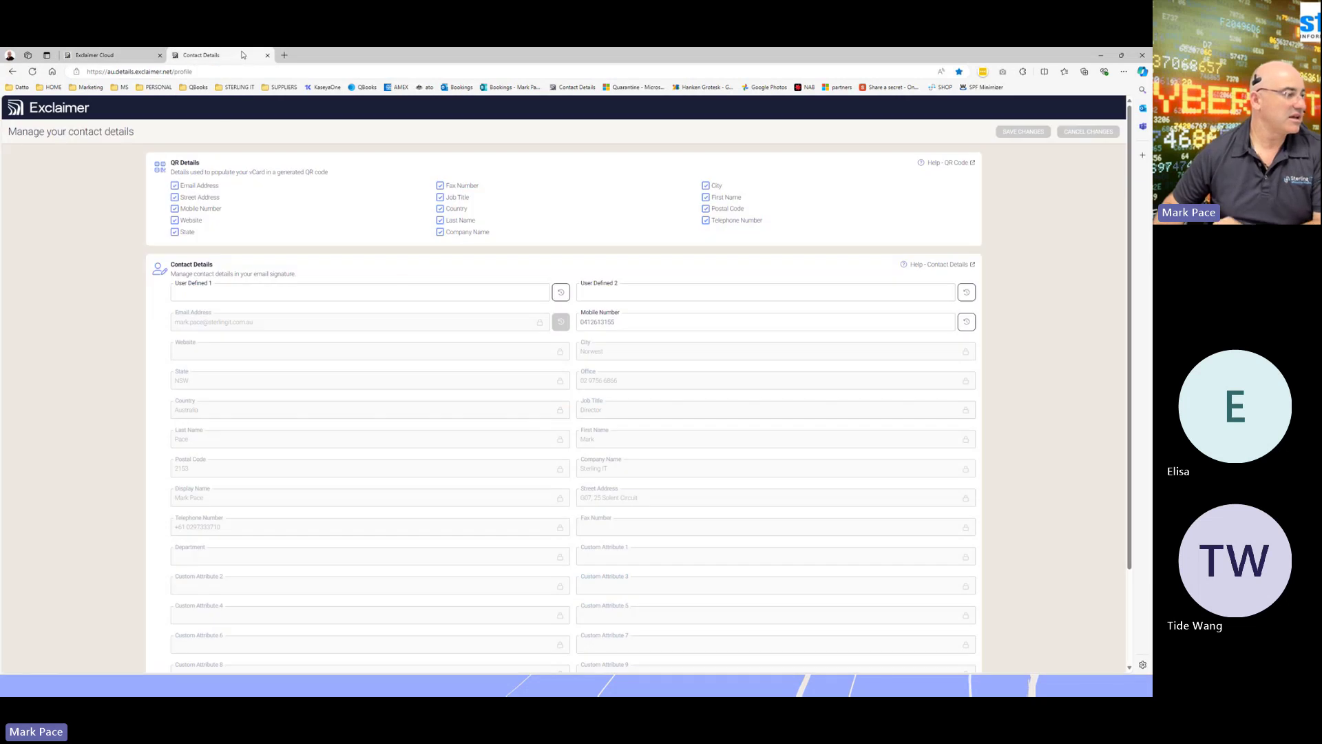
click(241, 293)
key(ctrl+v)
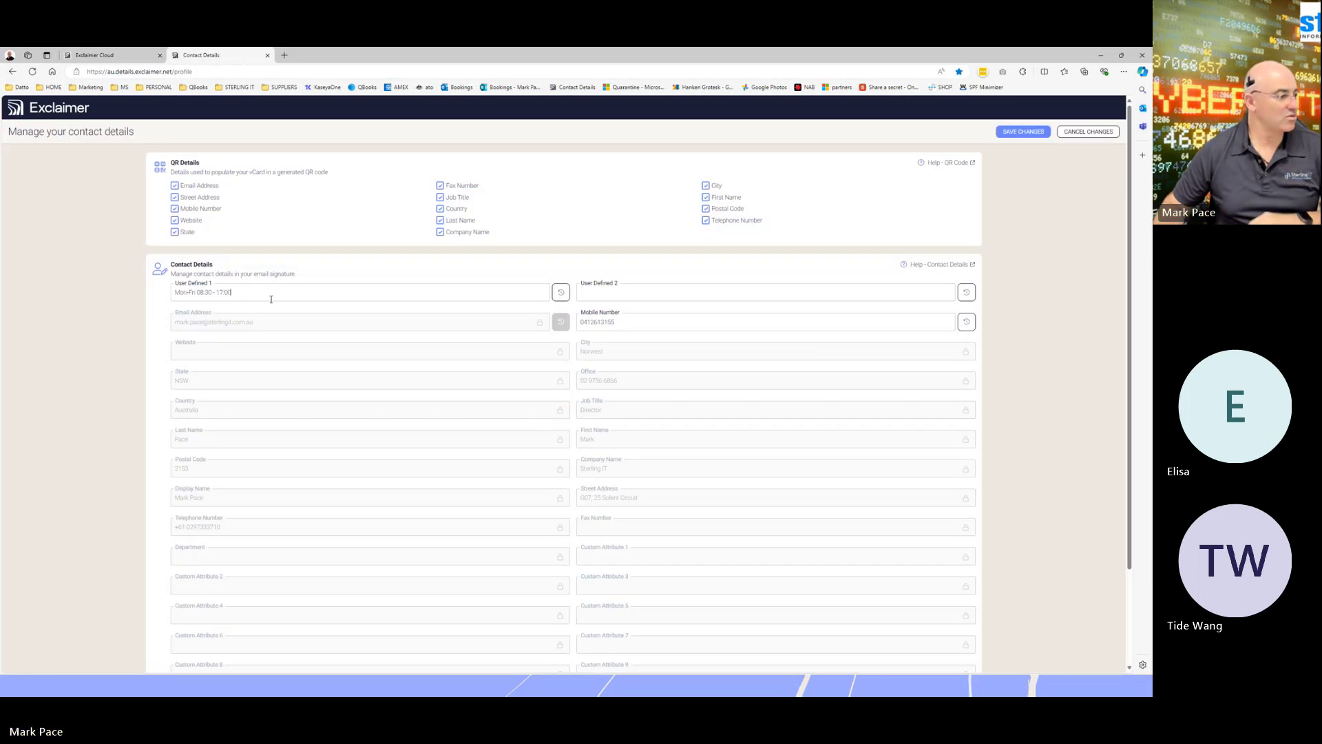
click(1023, 132)
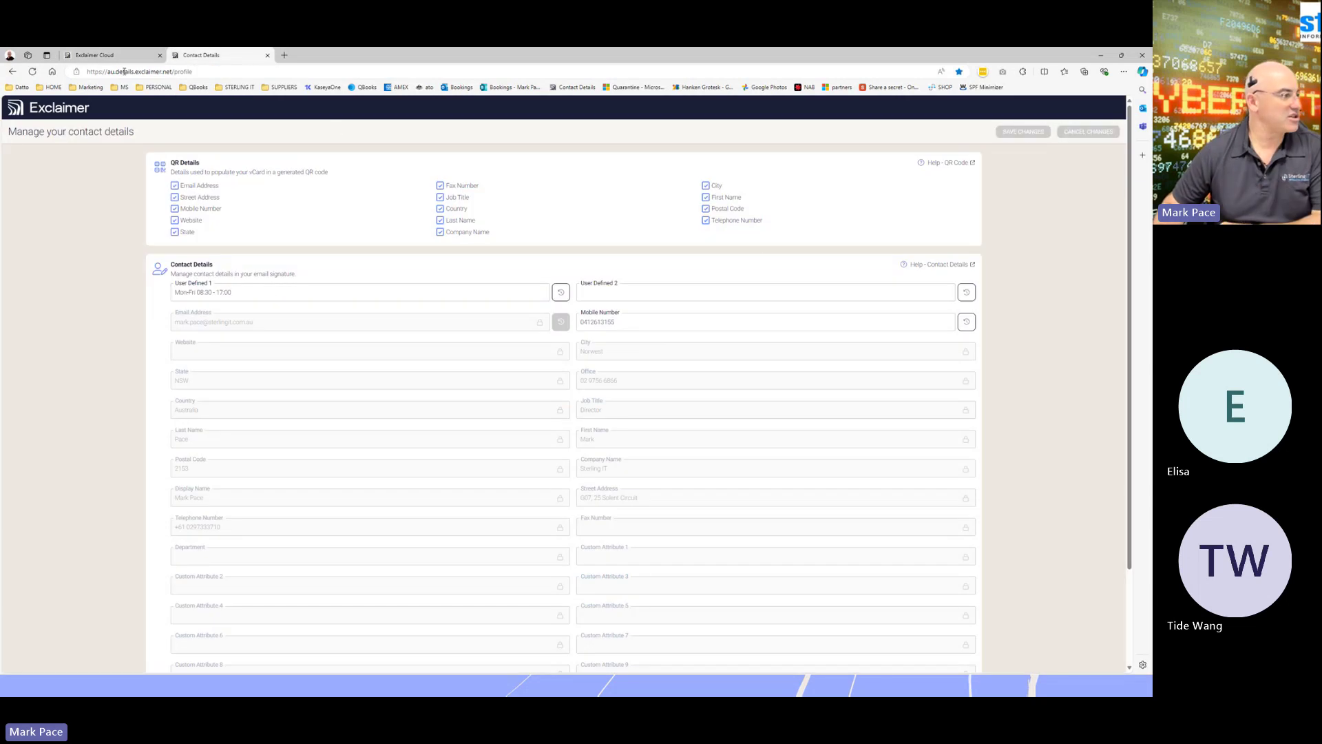
Return to the New Logo Signature design and reload the page to show the restored working hours in the preview
click(110, 54)
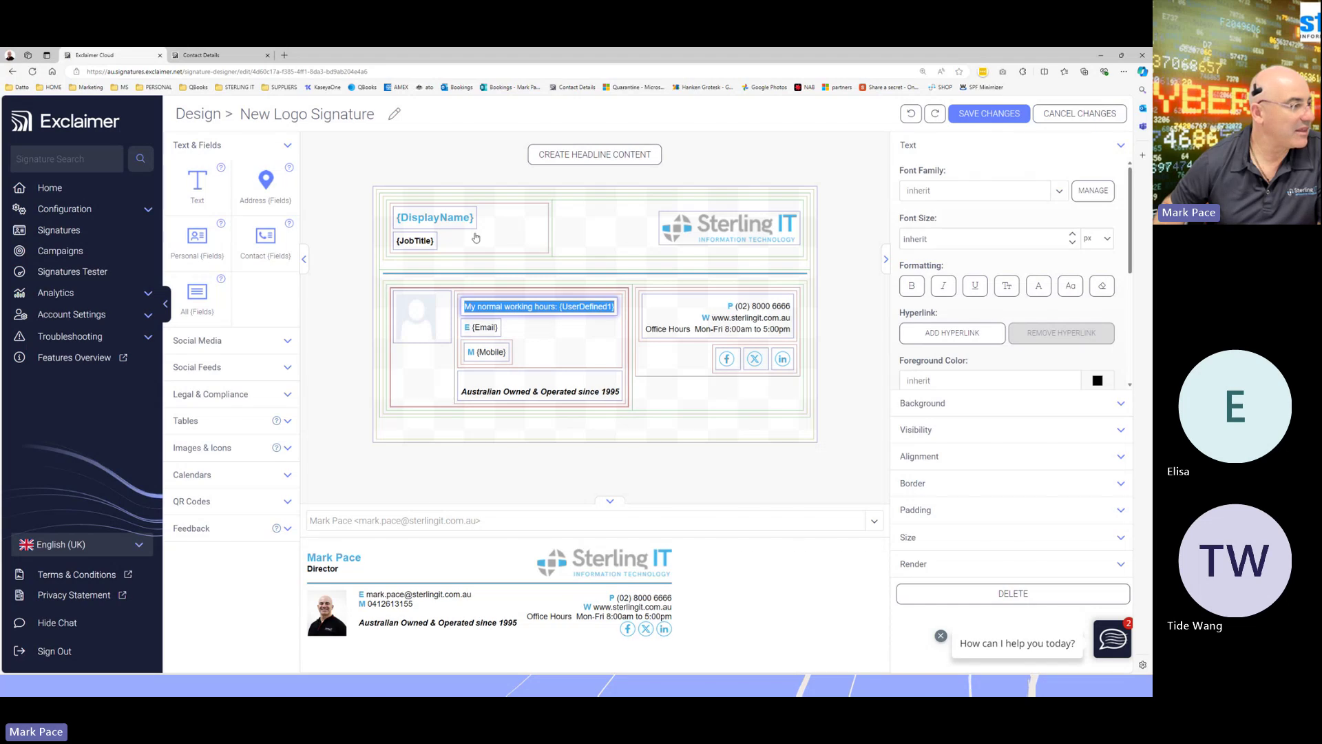
click(221, 55)
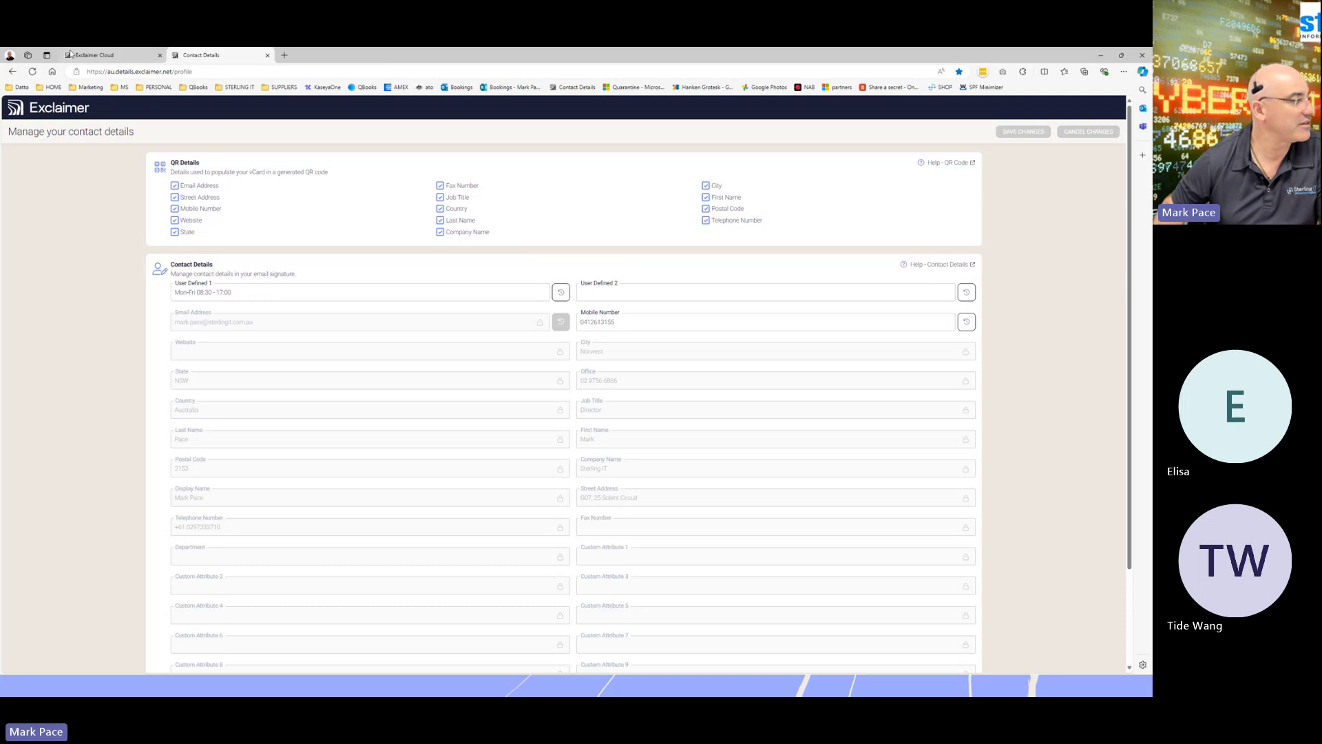
click(110, 54)
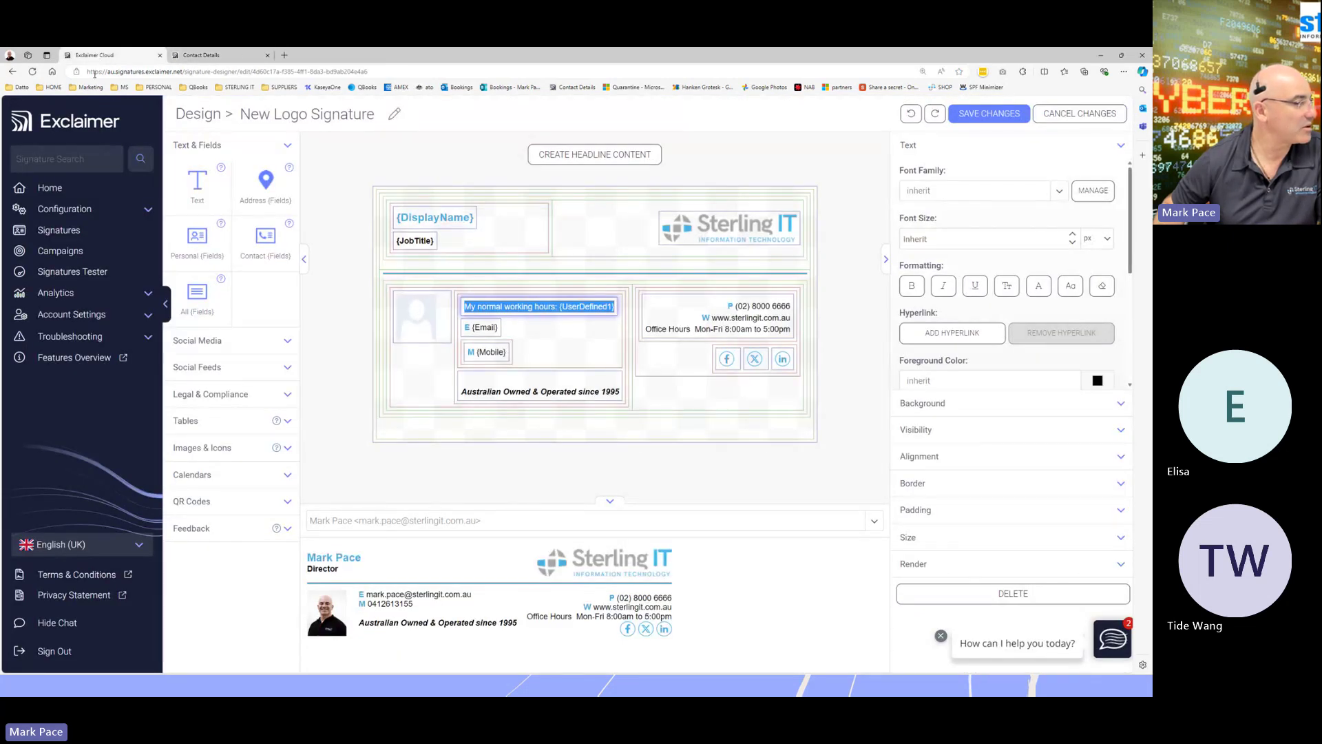
key(F5)
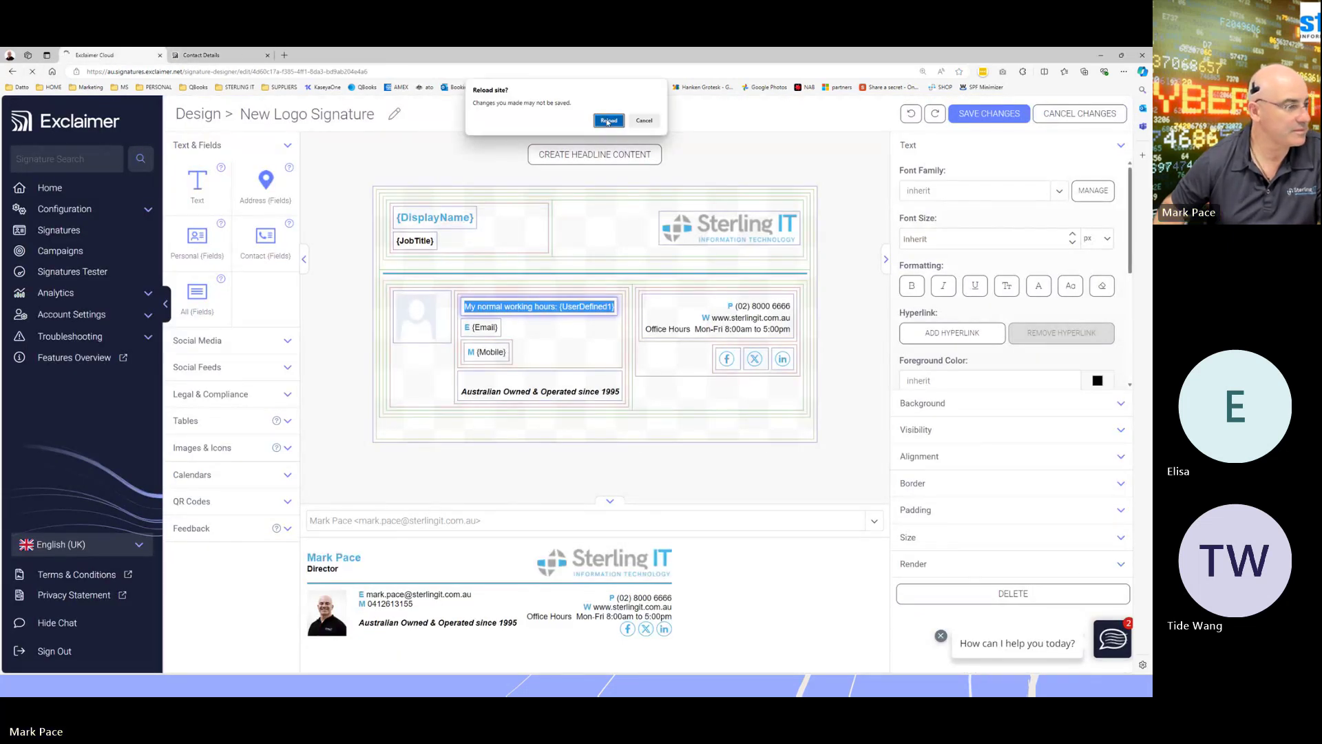
key(Return)
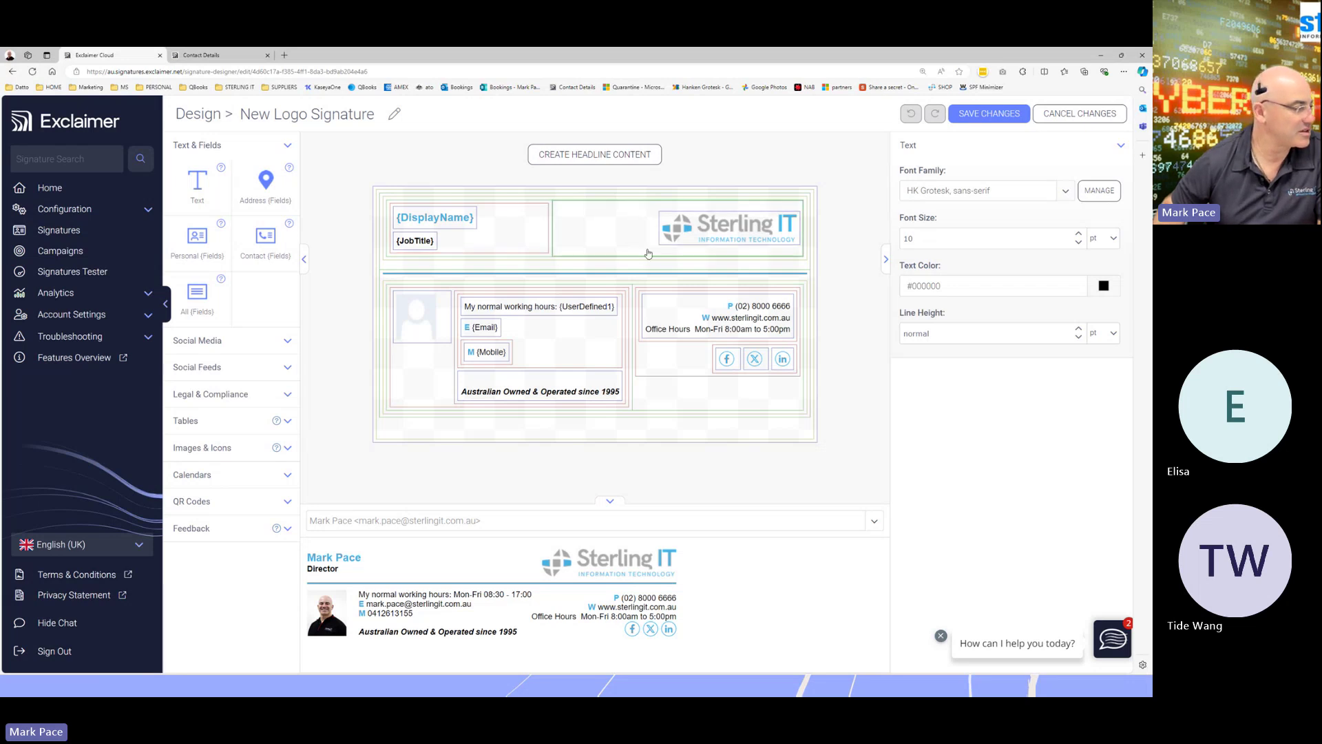
Add a horizontal social media strip below the existing icons, replacing {CompanyName} with abc in the Facebook, LinkedIn and X links
click(234, 343)
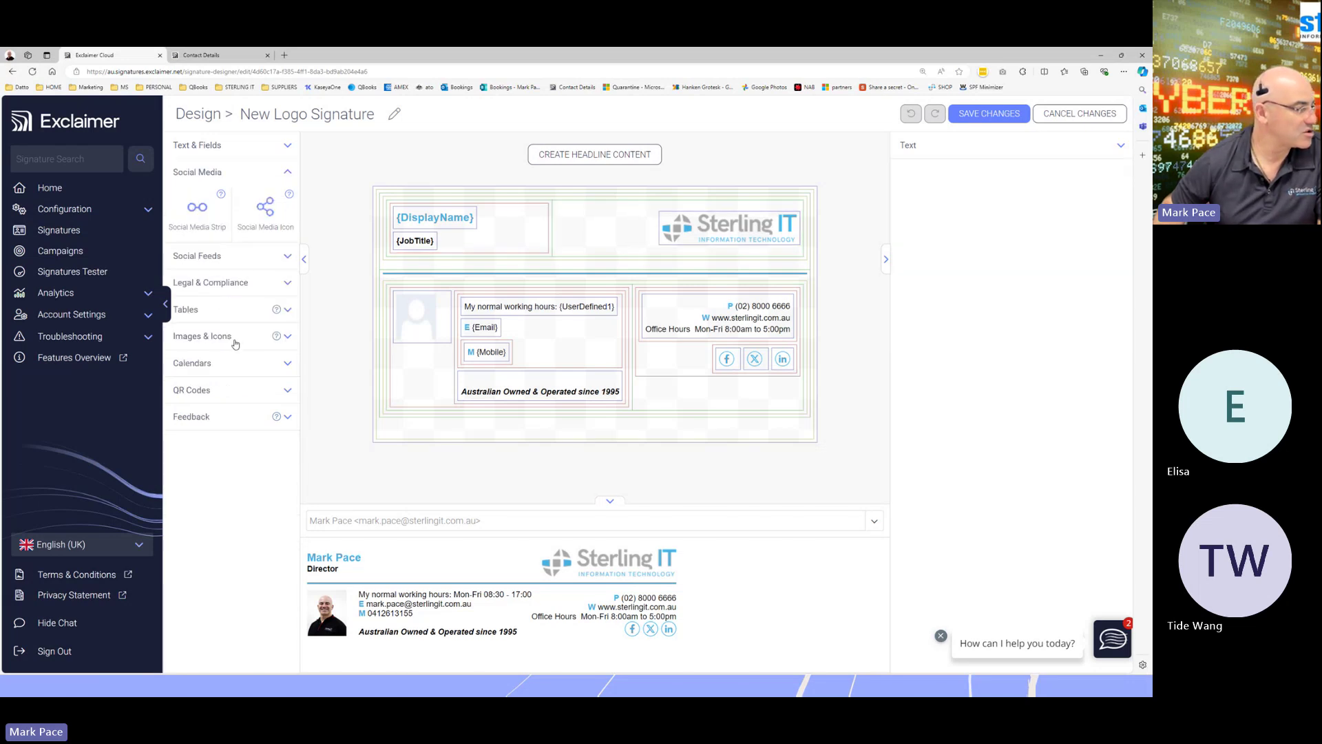
mouse_move(197, 207)
mouse_down()
mouse_move(514, 330)
mouse_move(730, 357)
mouse_move(699, 394)
mouse_up()
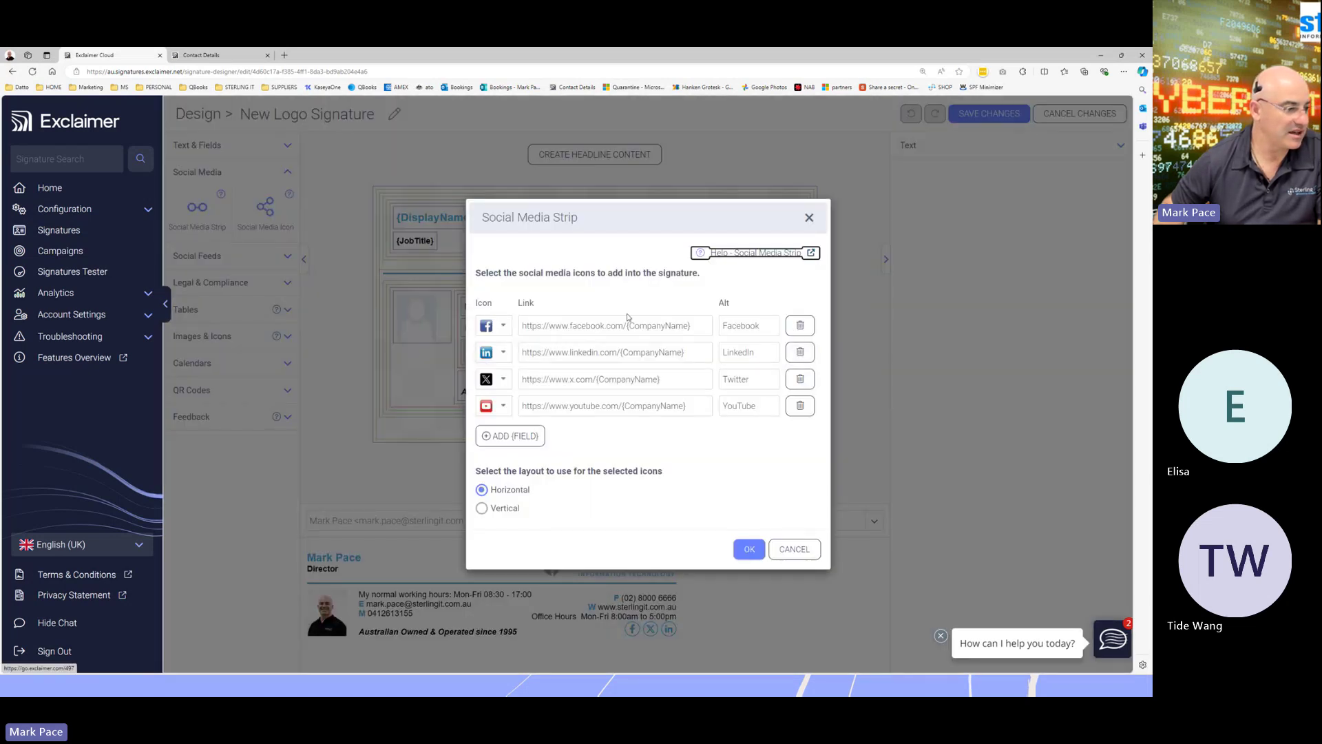
drag(629, 325, 696, 325)
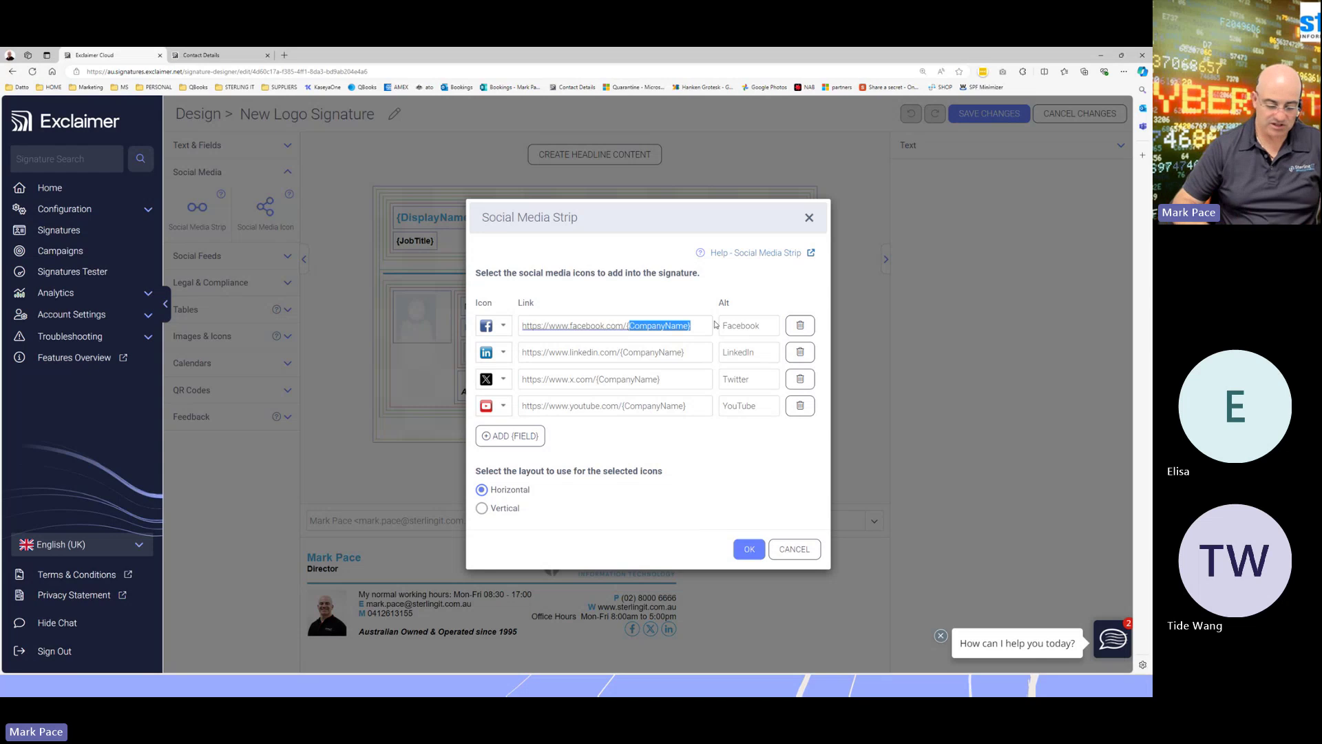
key(BackSpace)
text(abc)
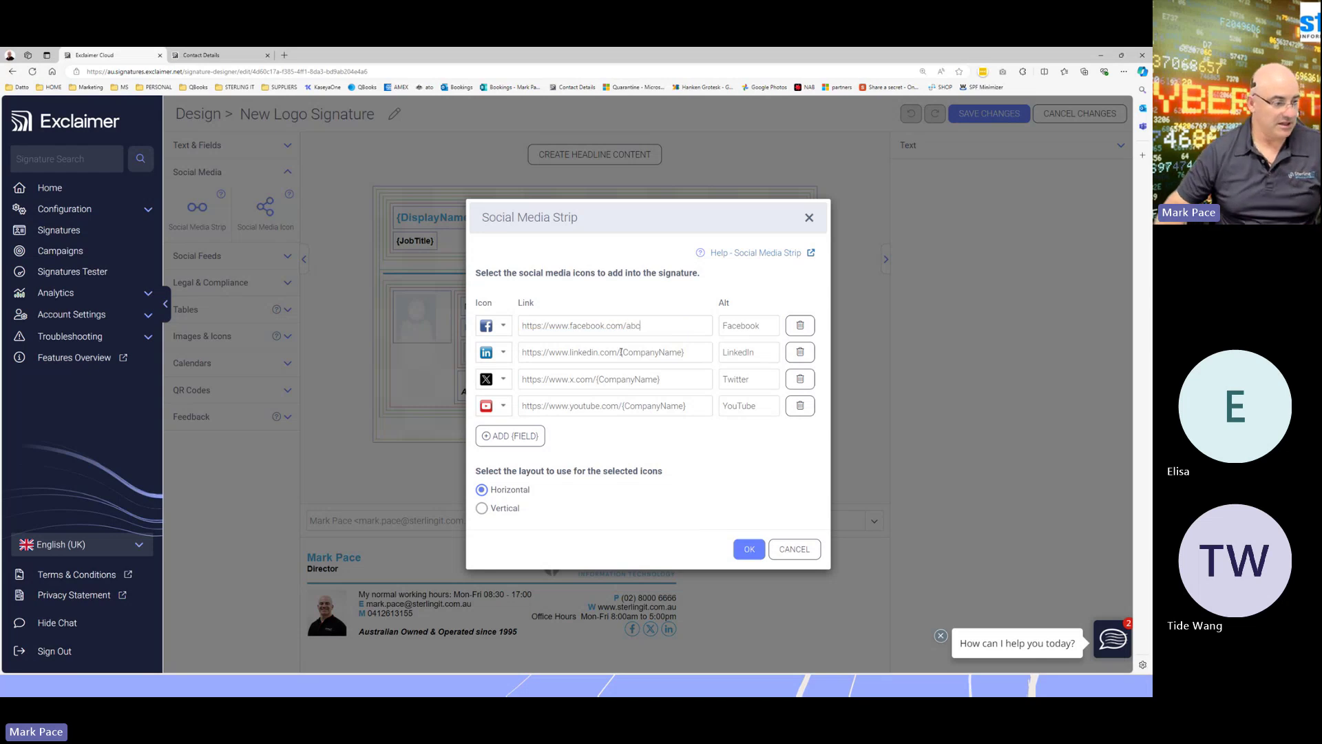
drag(621, 352, 744, 355)
text(abc)
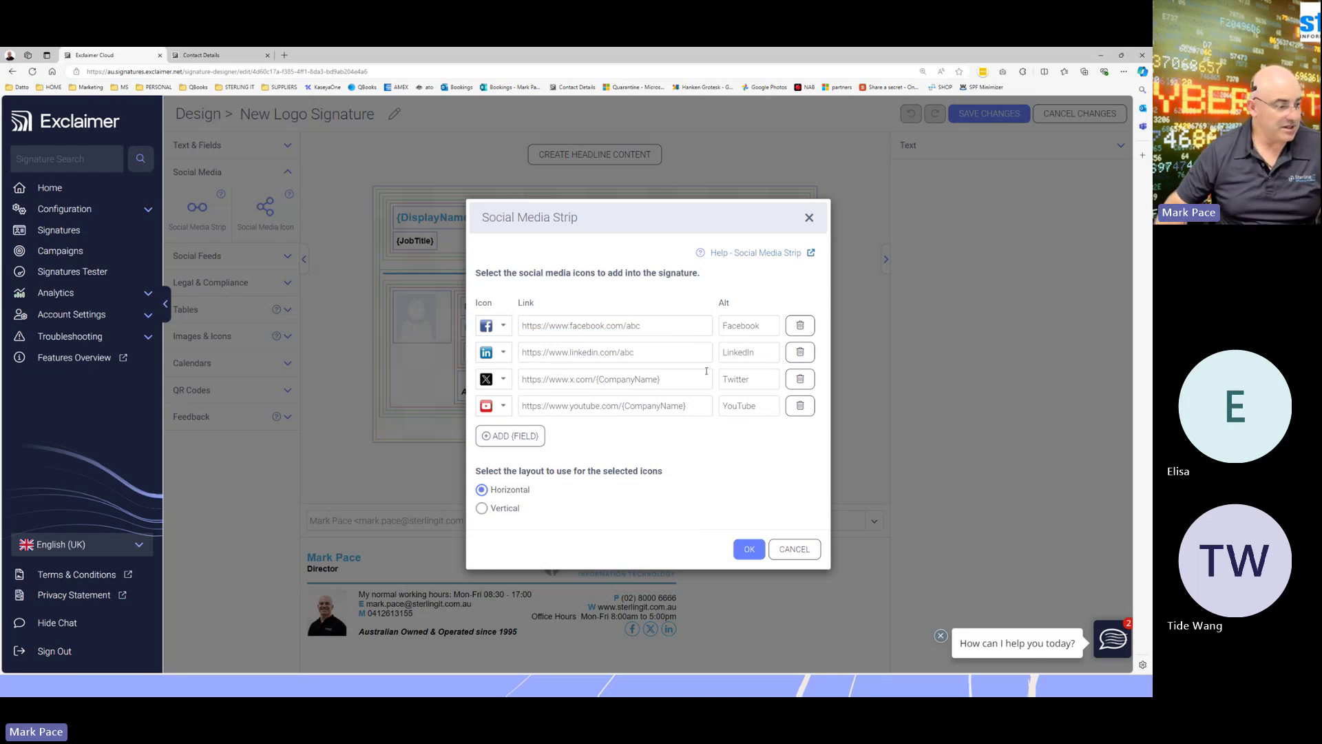
drag(602, 379, 686, 380)
text(abc)
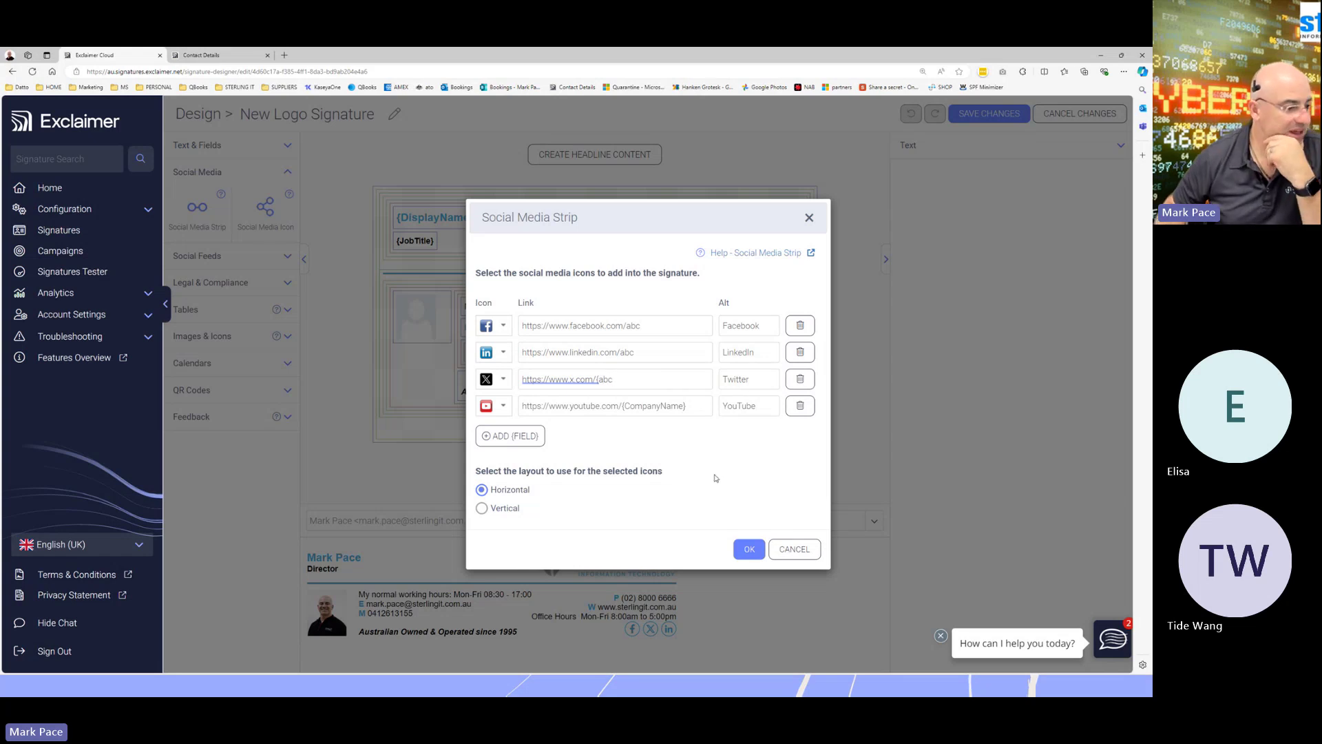
click(746, 549)
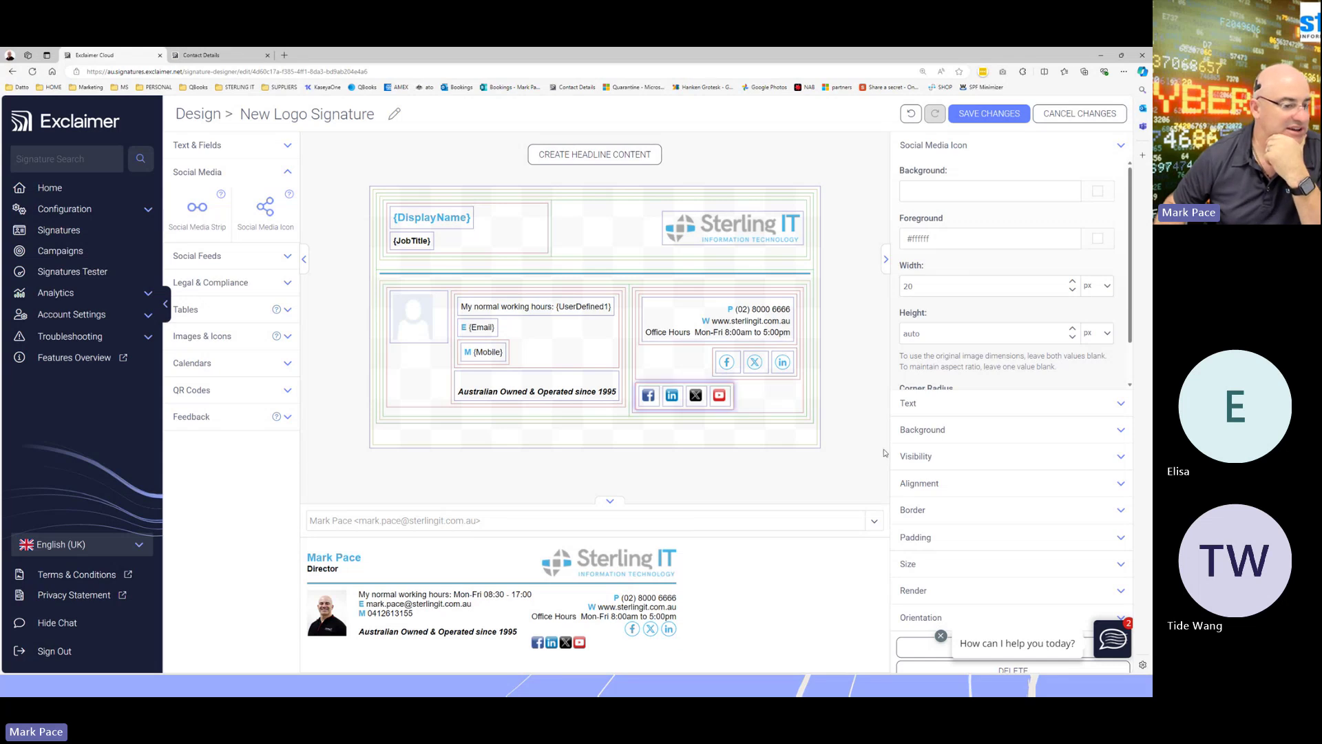
Try centre and left horizontal alignment on the social media strip, and set its text alignment to Left and horizontal alignment to Stretch
click(933, 484)
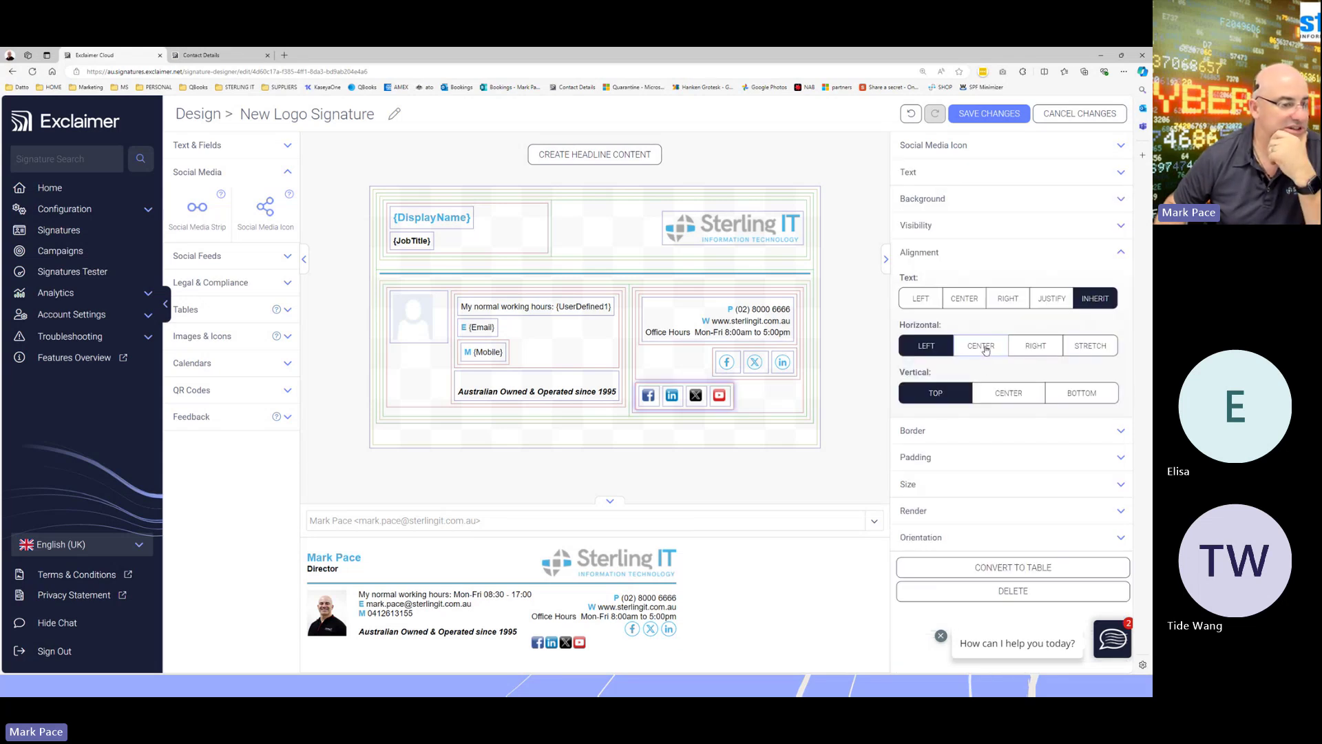
click(980, 351)
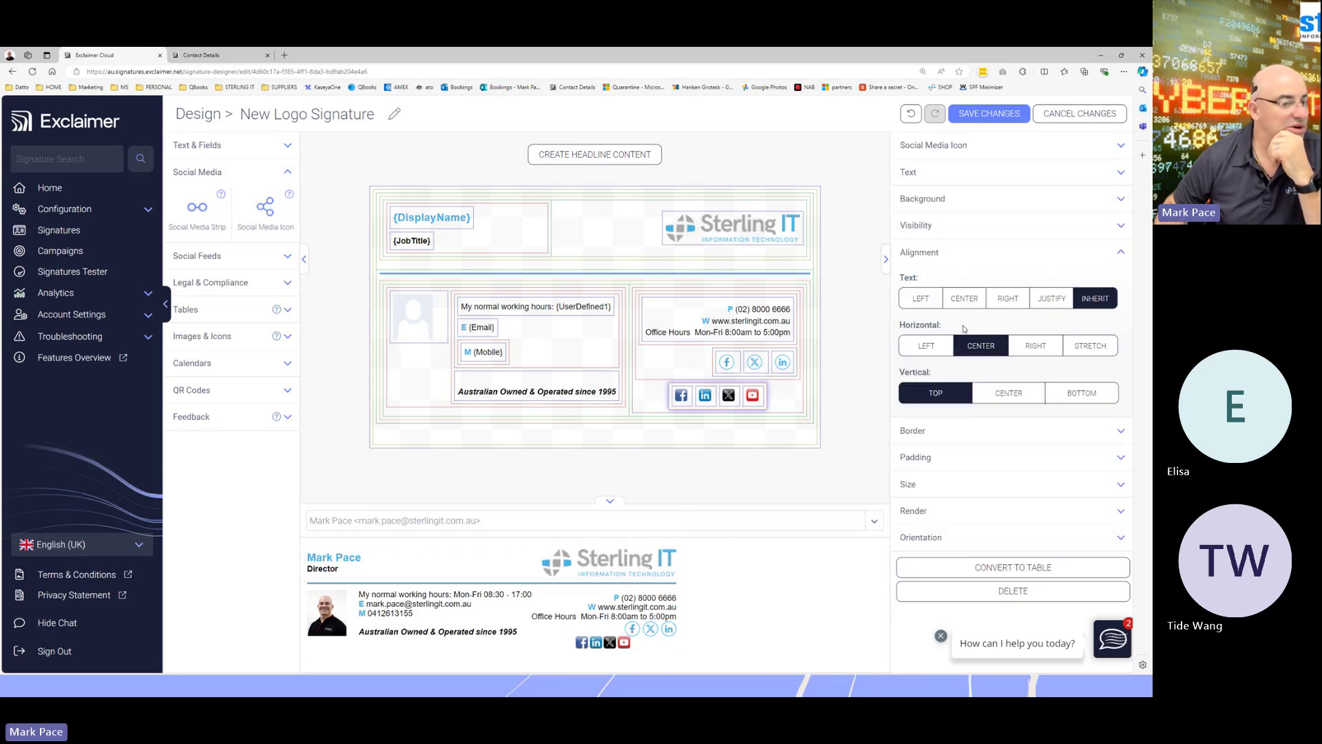
click(921, 298)
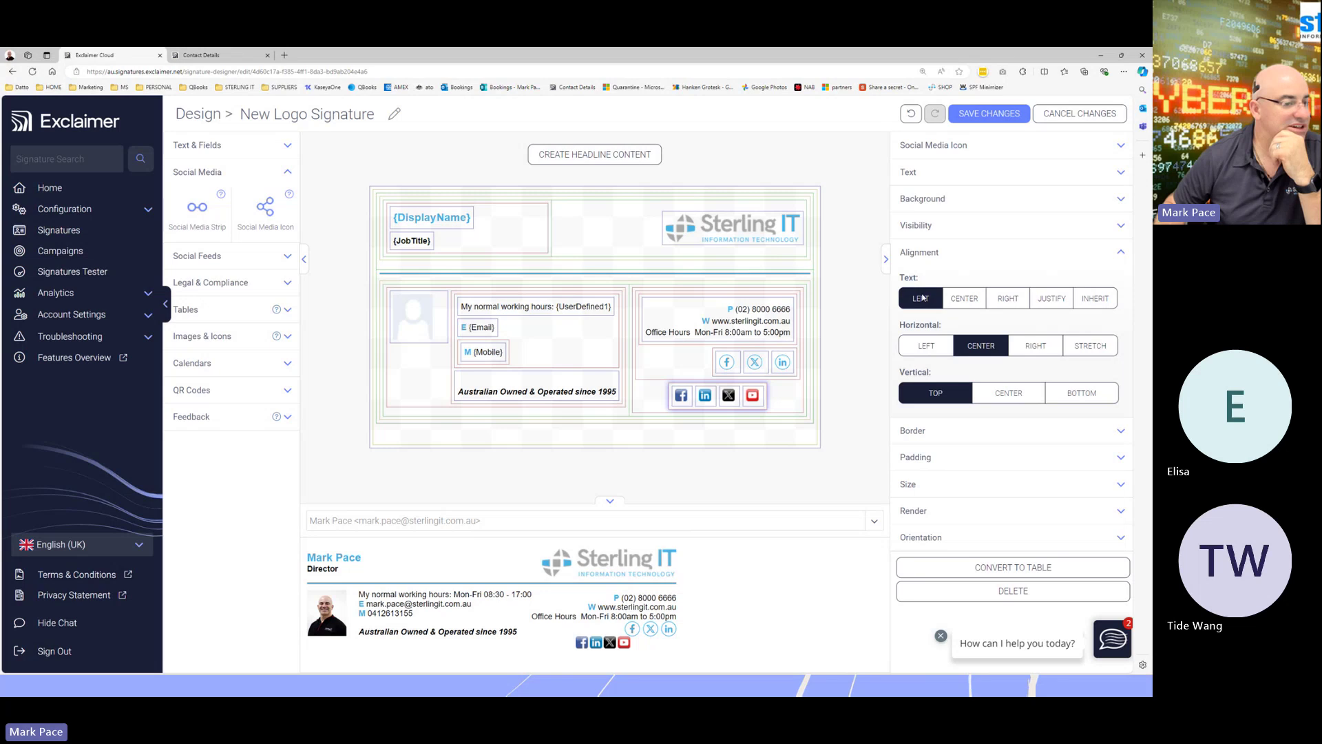
click(926, 346)
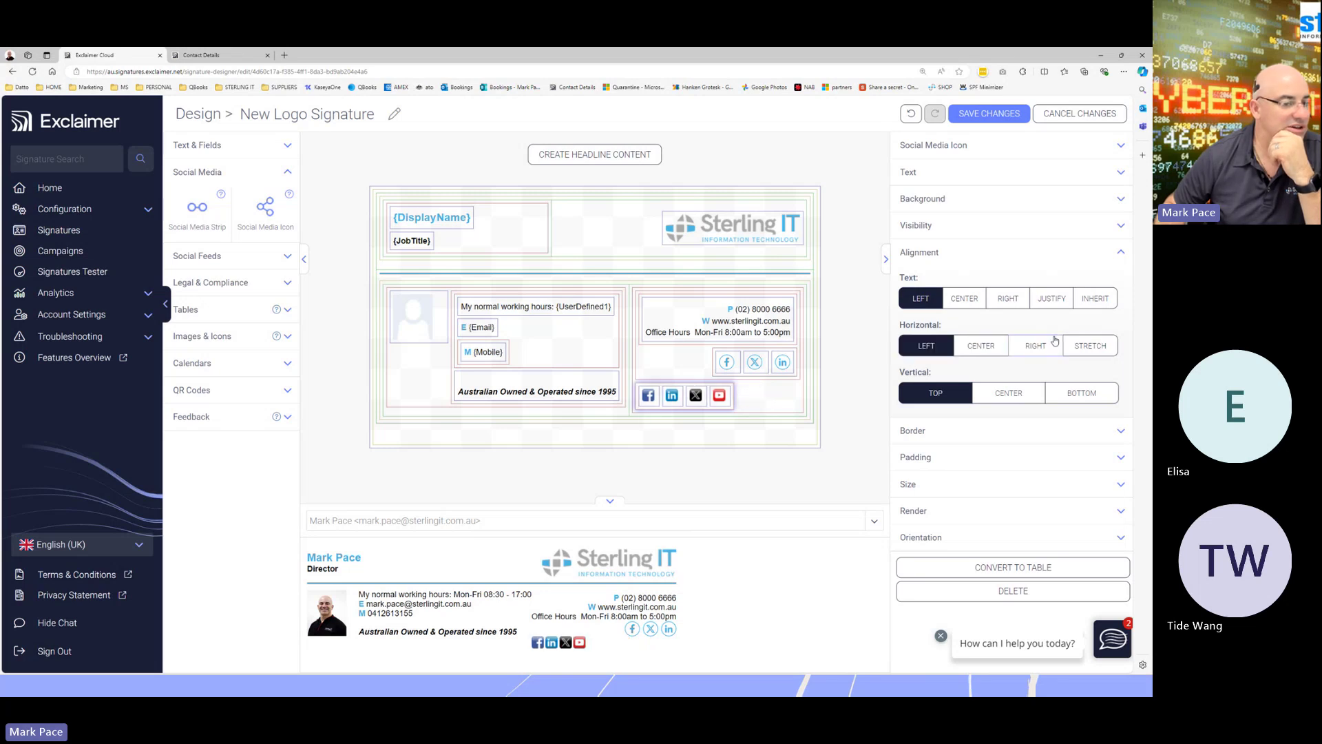
click(1082, 345)
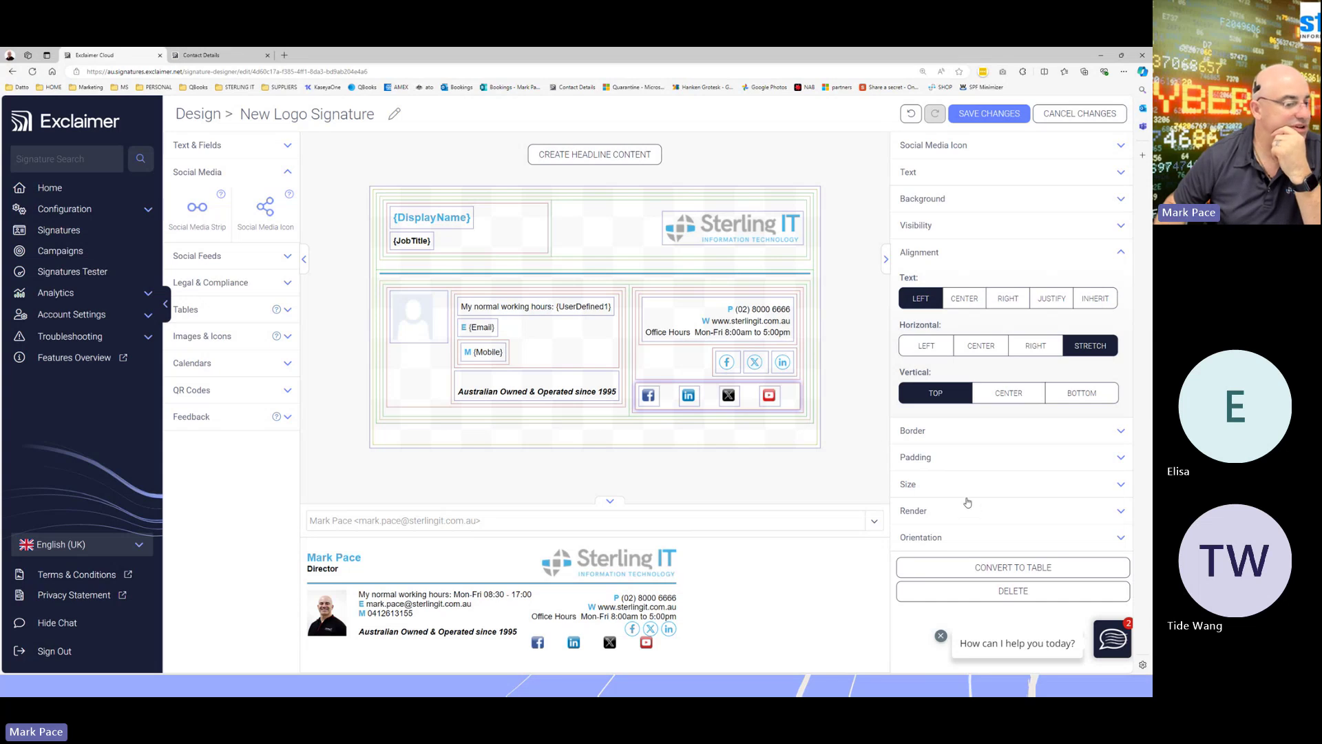
Try a uniform 15 px padding on the social media strip, turn it off again, and convert the strip to a table
click(935, 460)
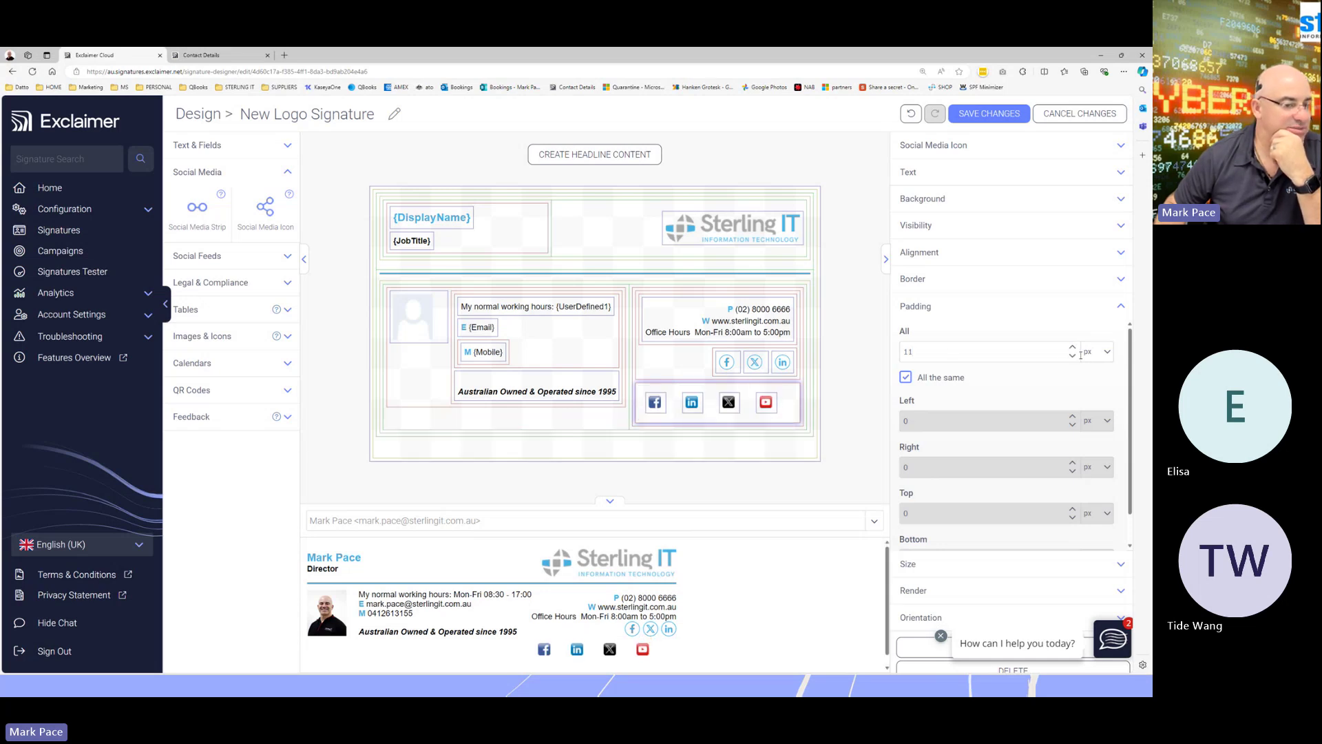
click(1073, 348)
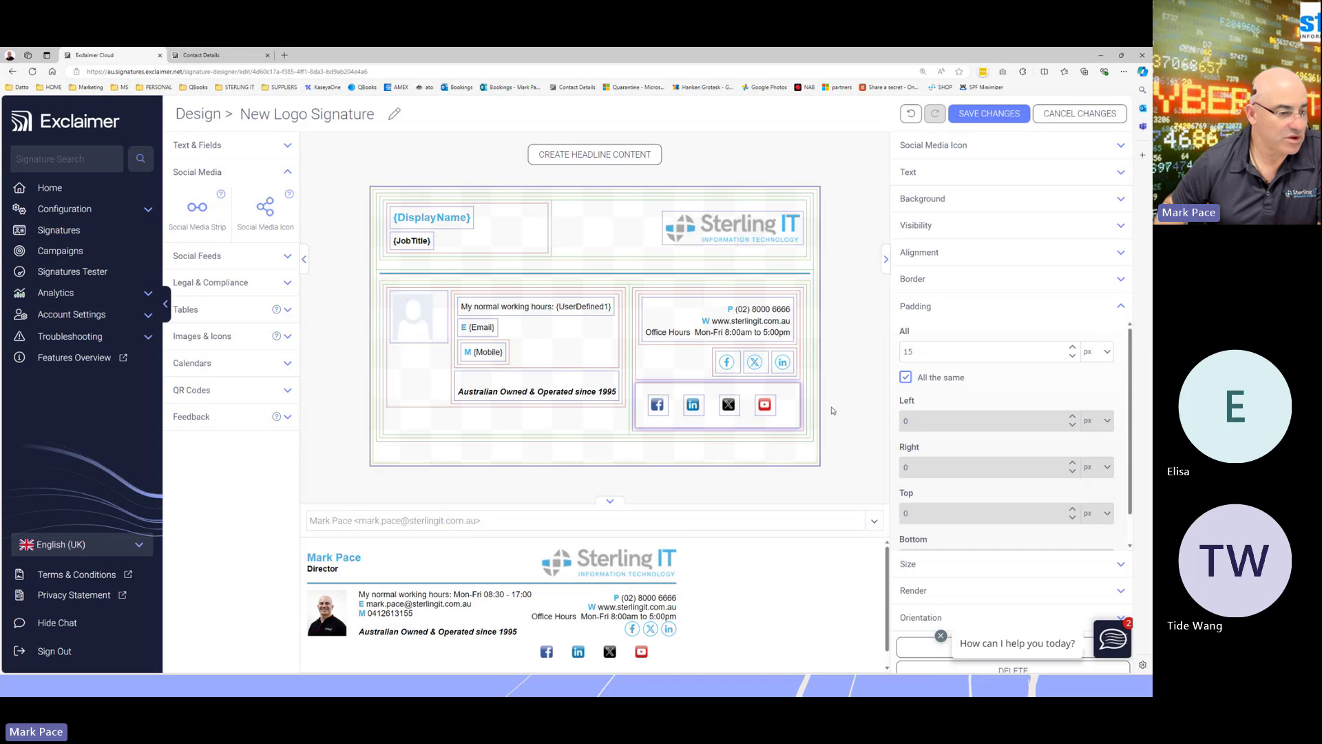
click(907, 378)
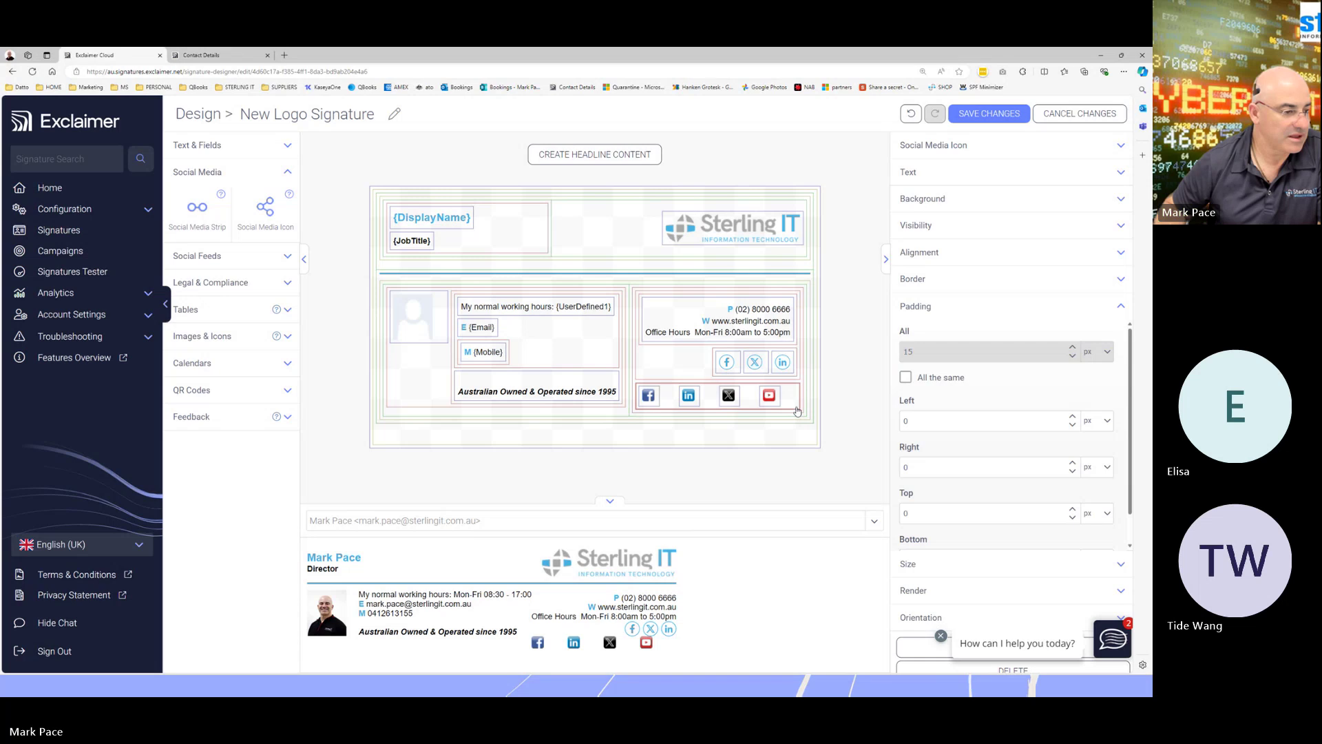
scroll(937, 496, down, 1)
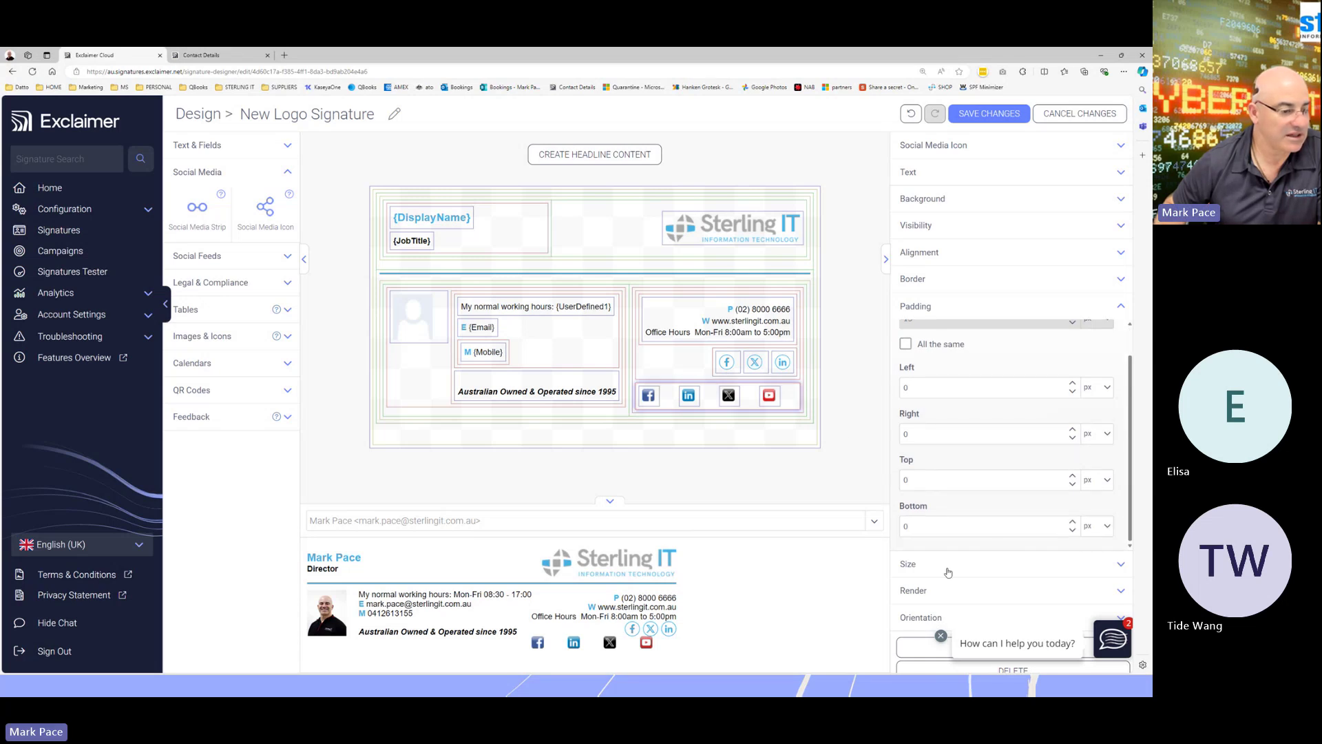
key(space)
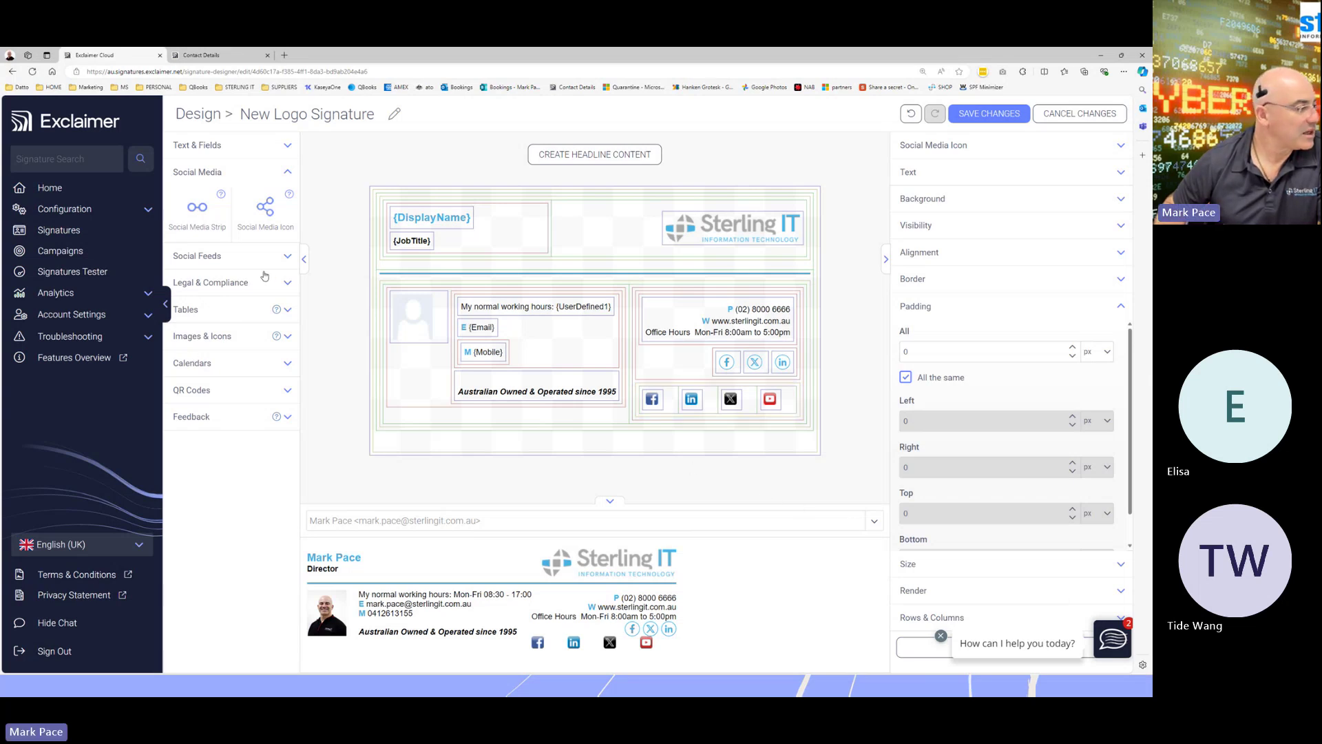
Examine the hyperlink destination URLs of the original round Facebook and X icons
click(729, 365)
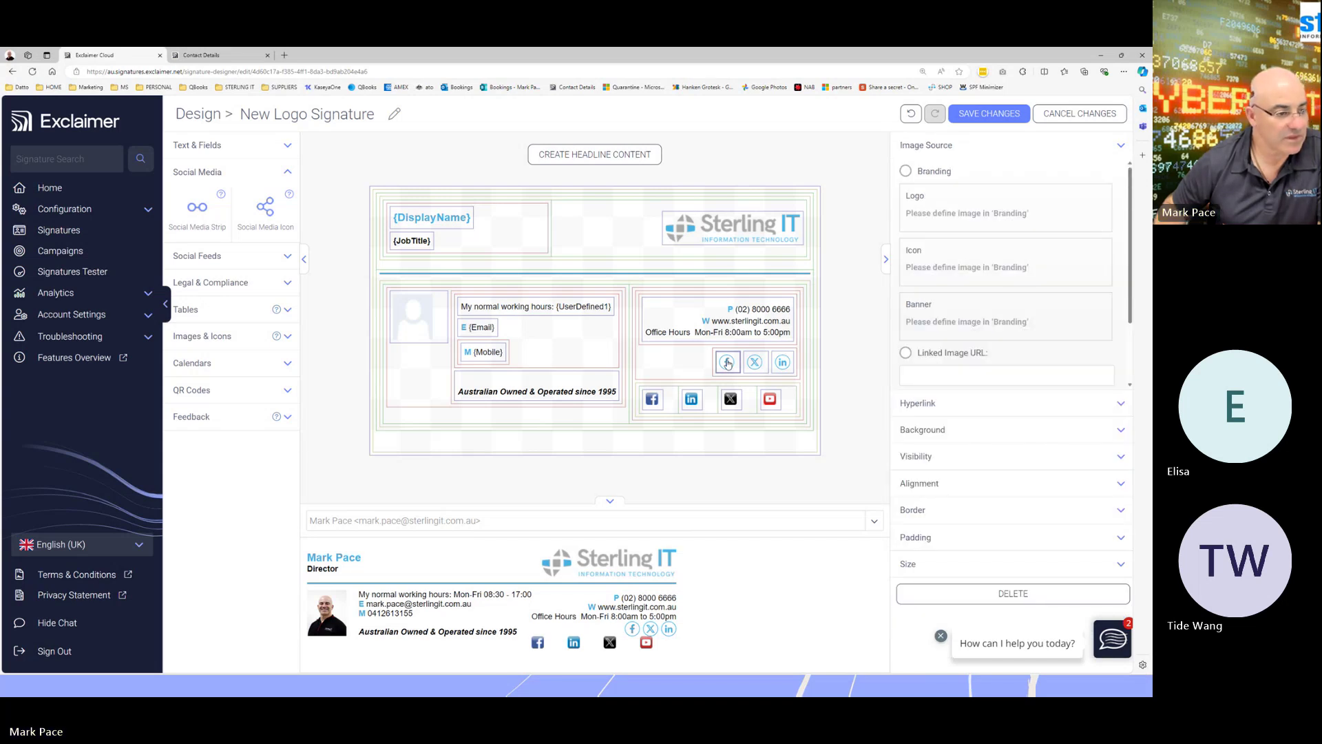
click(911, 405)
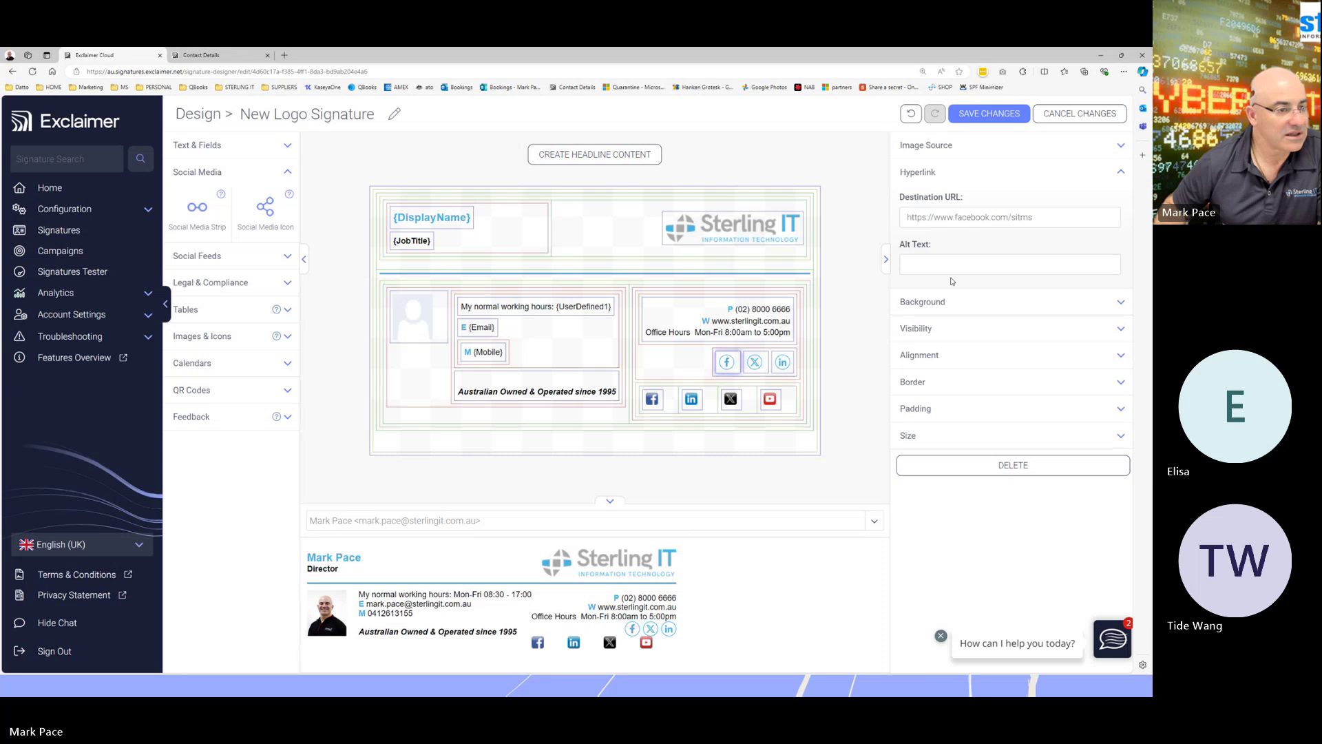
drag(1037, 217, 889, 224)
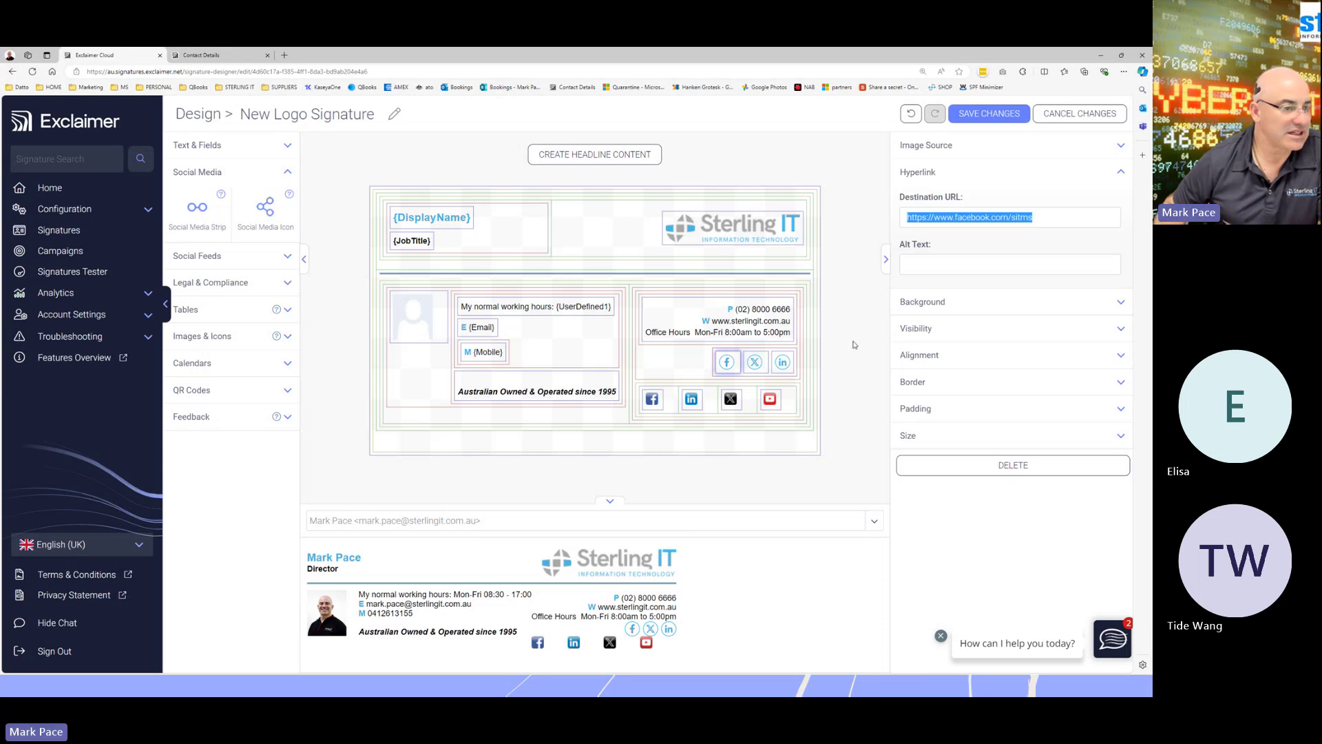
click(754, 359)
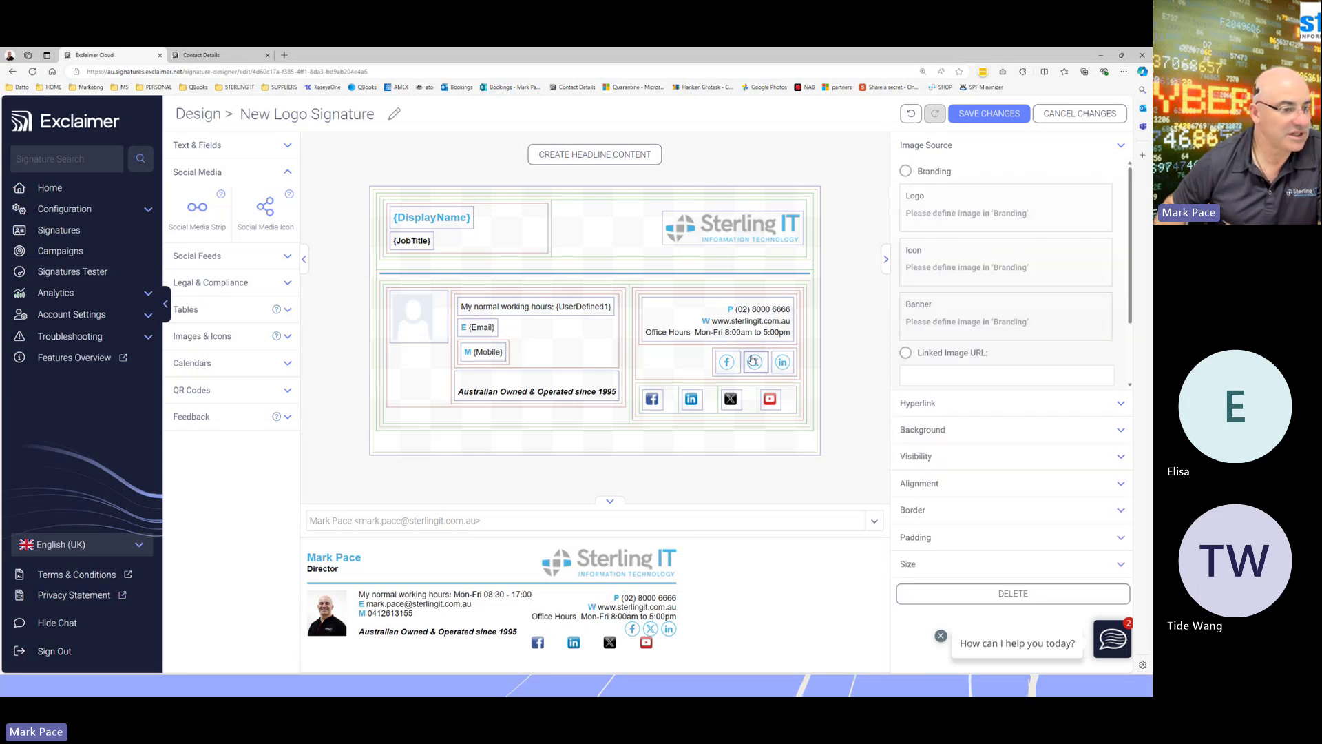
click(934, 409)
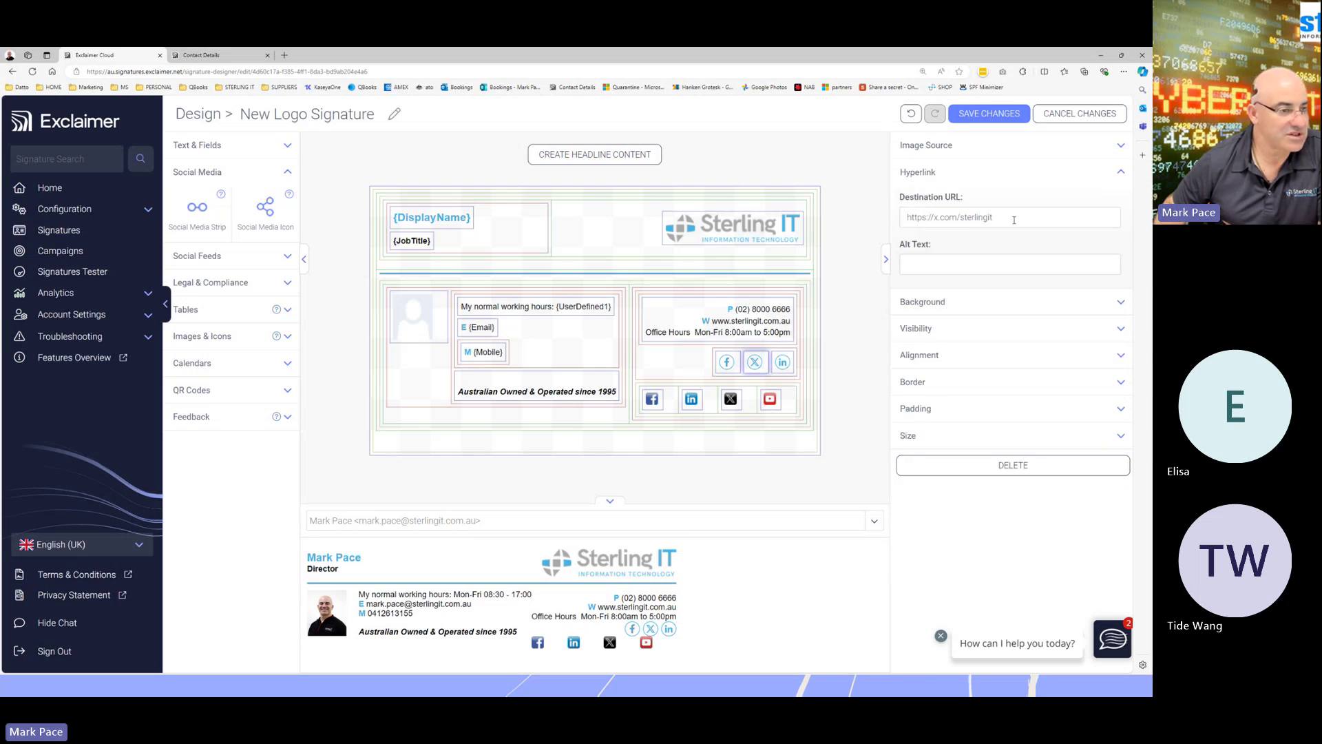
drag(993, 217, 906, 217)
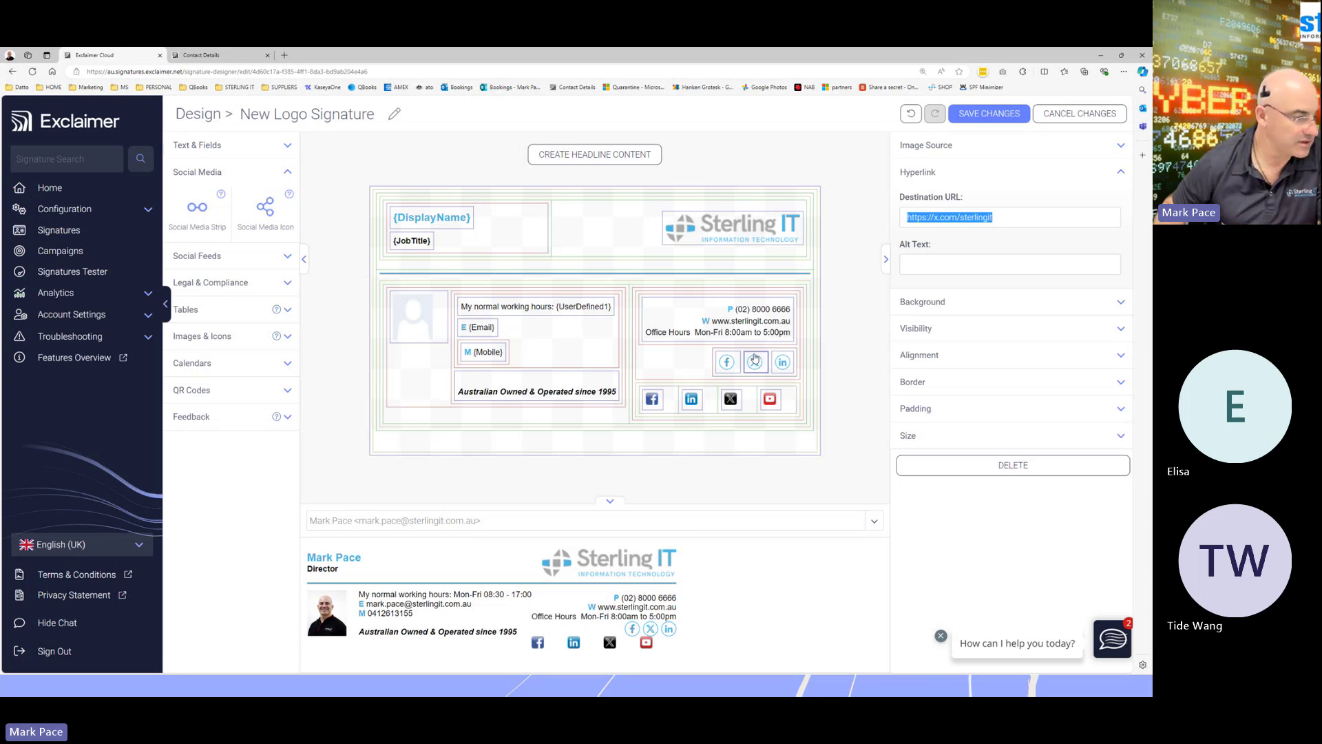
Examine the properties of the new social media strip and of its YouTube icon's table cell
click(794, 401)
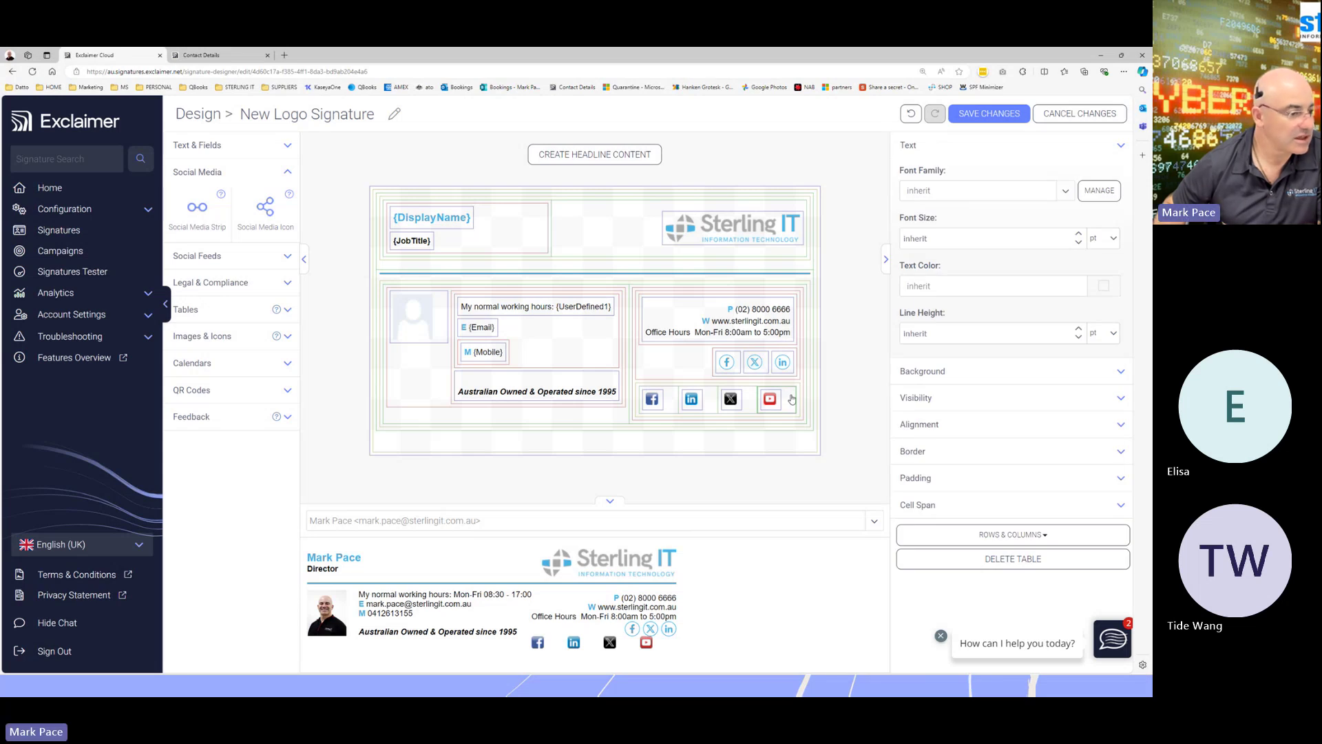
click(797, 391)
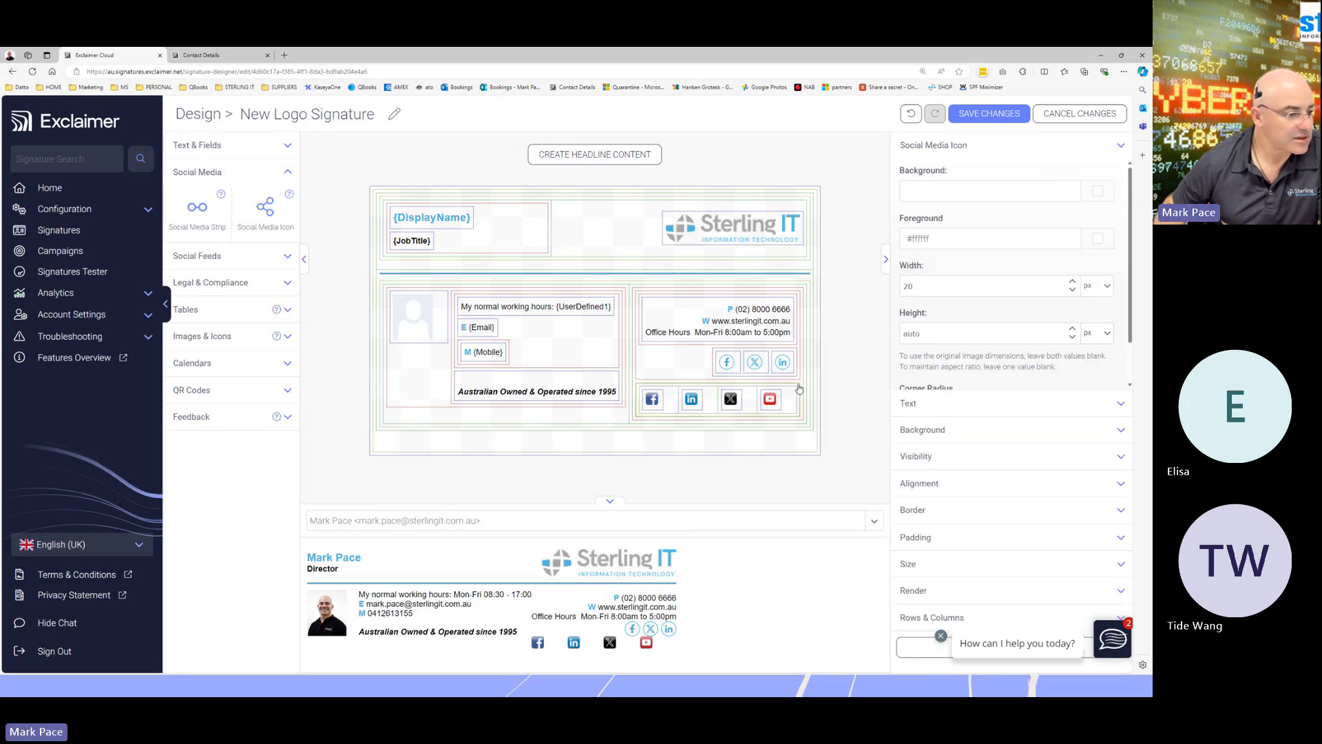
click(796, 390)
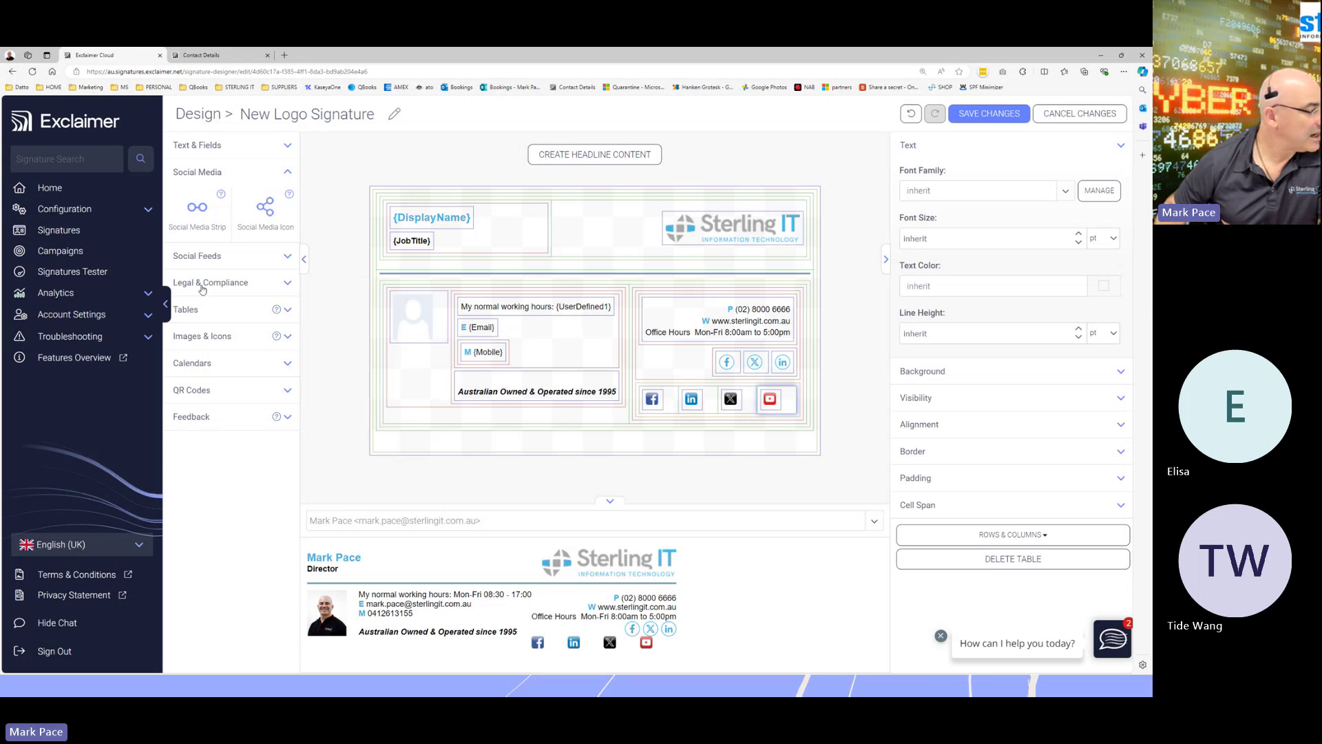
Try adding a Personal (Fields) block below the mobile line, with a phone icon label and the {Mobile} field in its first row
click(225, 150)
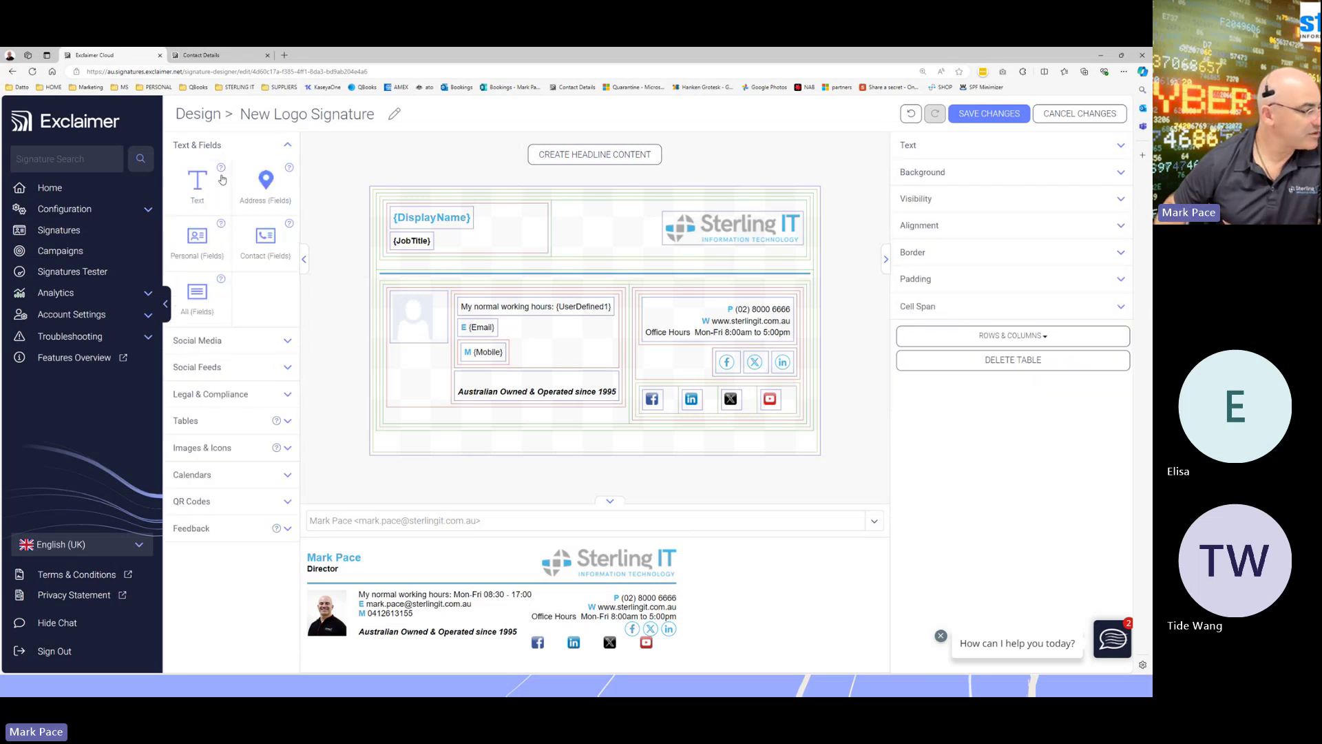
drag(197, 240, 480, 432)
click(571, 321)
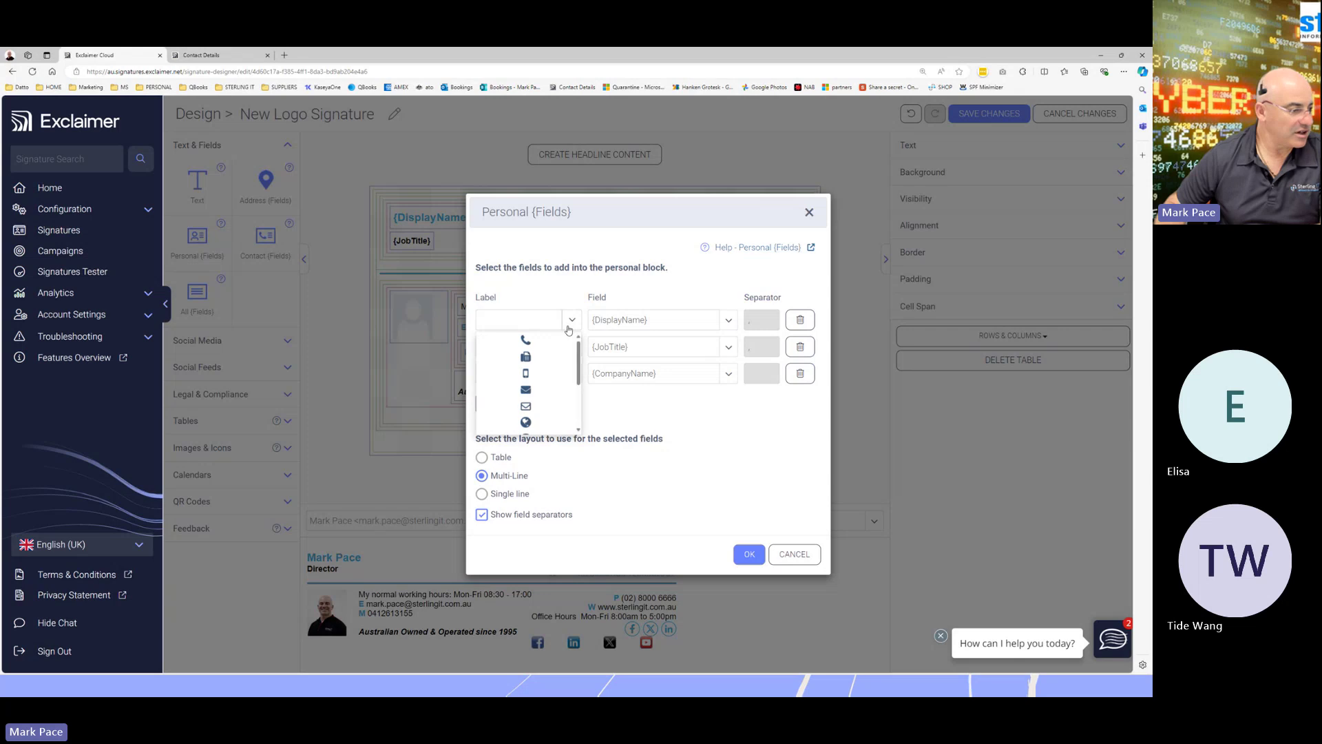
click(531, 342)
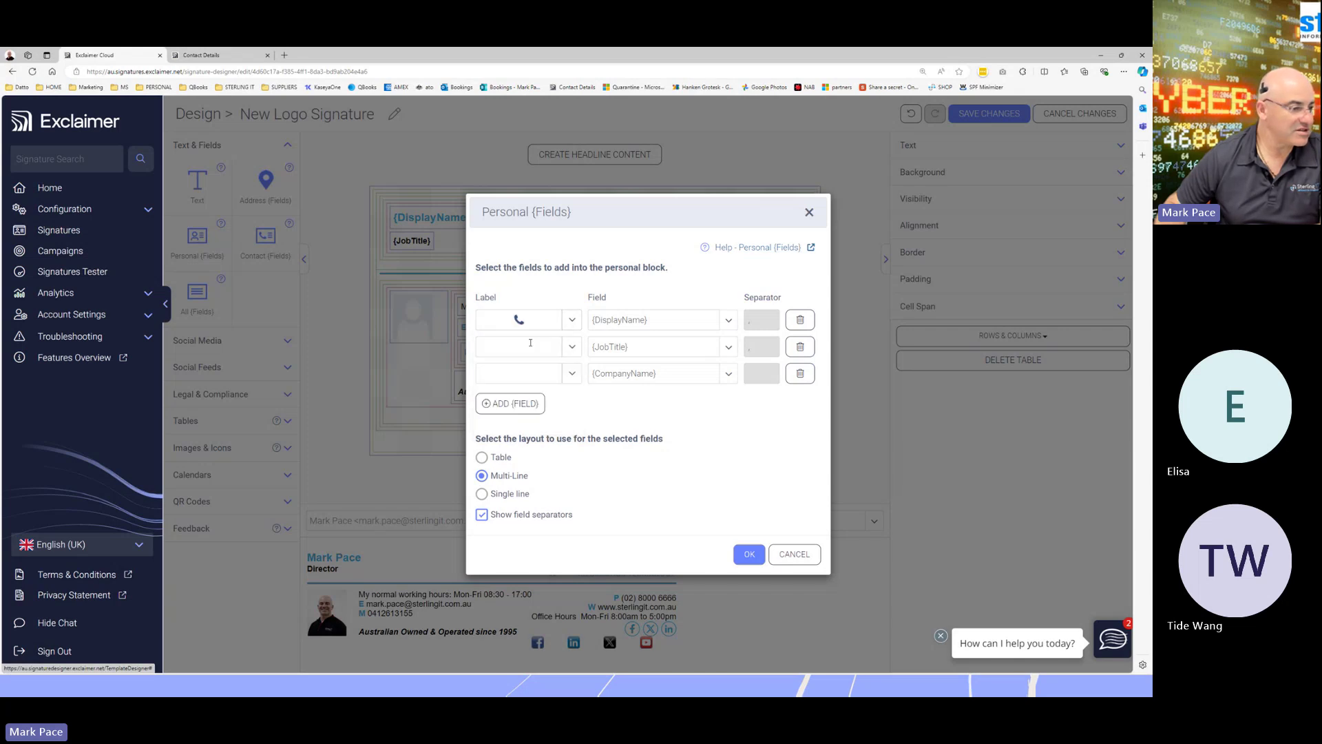
click(728, 320)
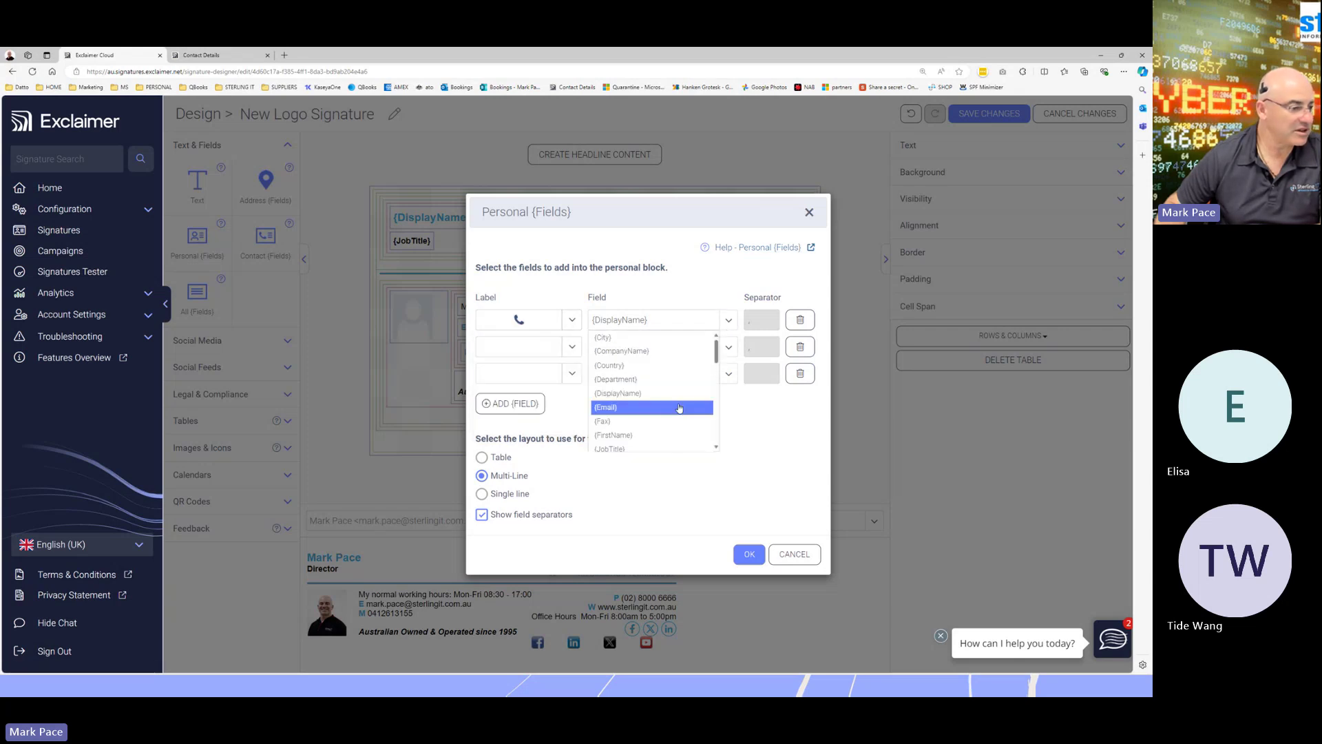
scroll(679, 408, down, 2)
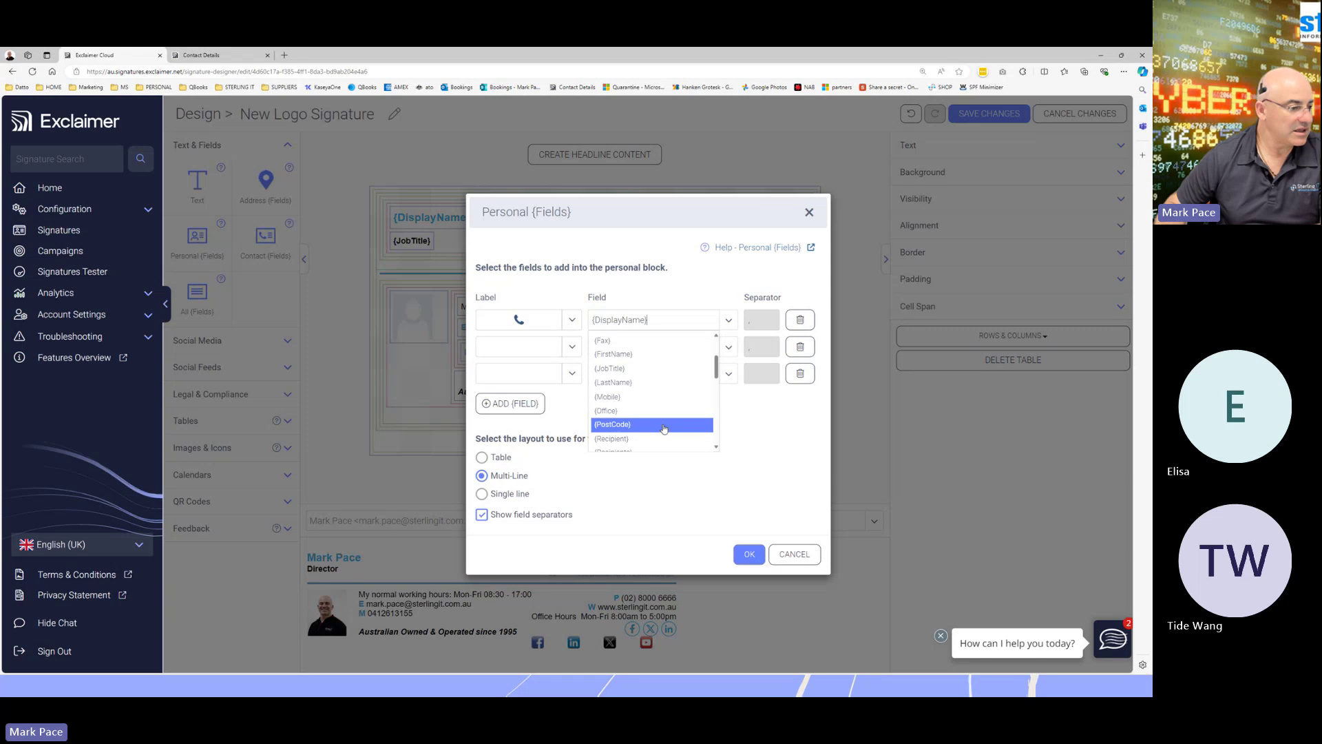
click(646, 397)
Give the block's second row a mobile phone icon label and the {UserDefined1} field
click(571, 348)
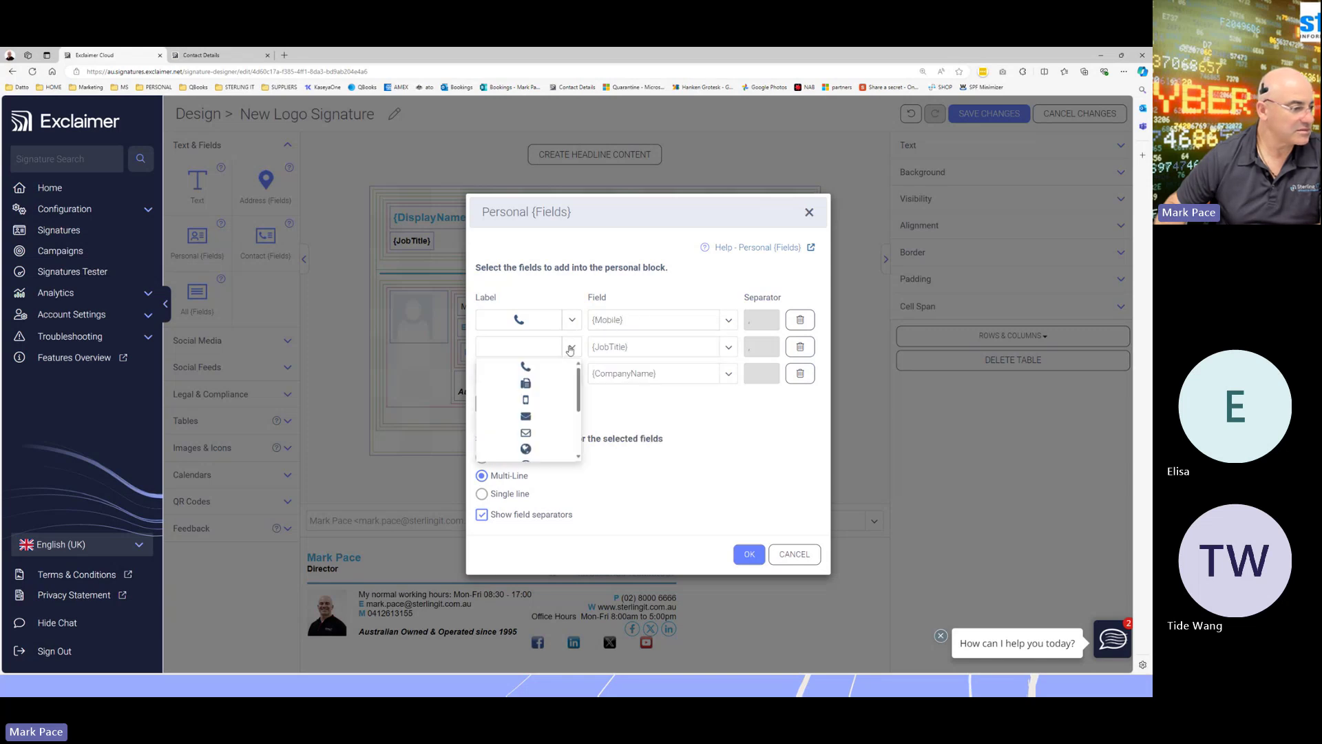
click(534, 400)
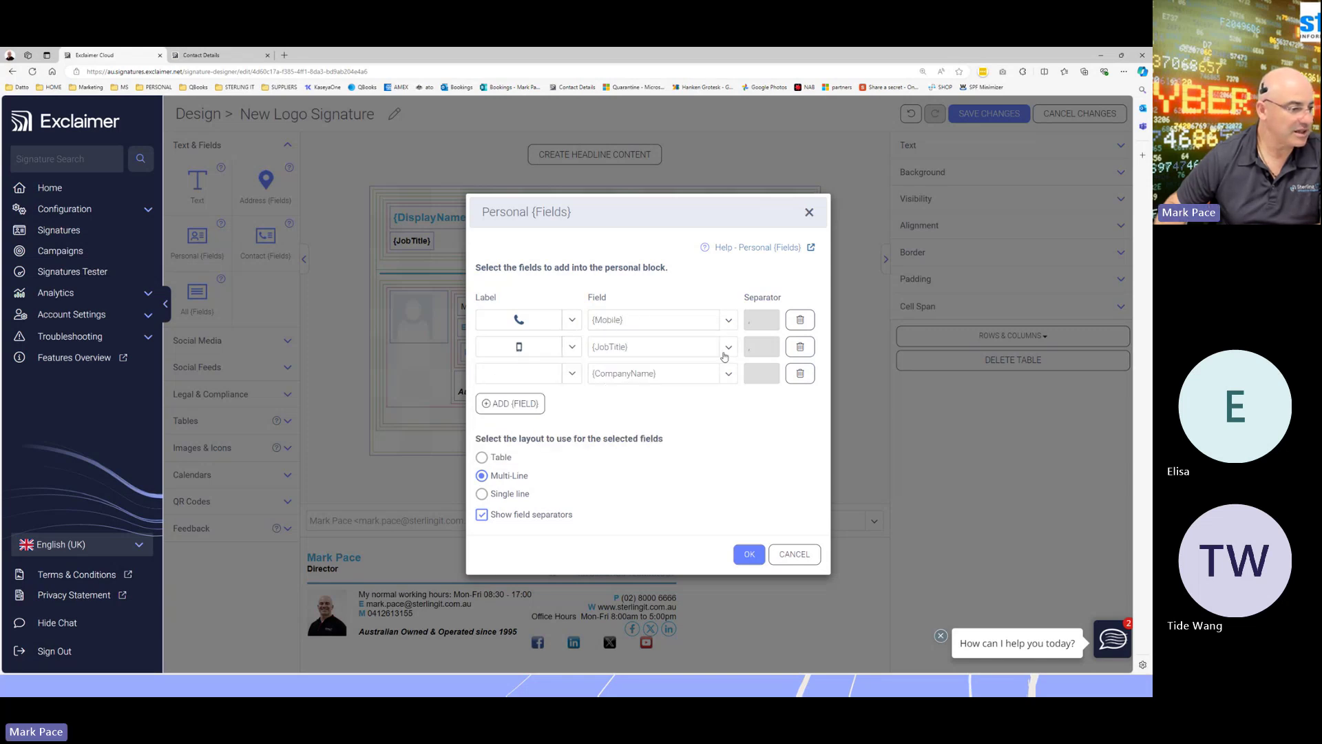
click(727, 347)
scroll(651, 434, down, 2)
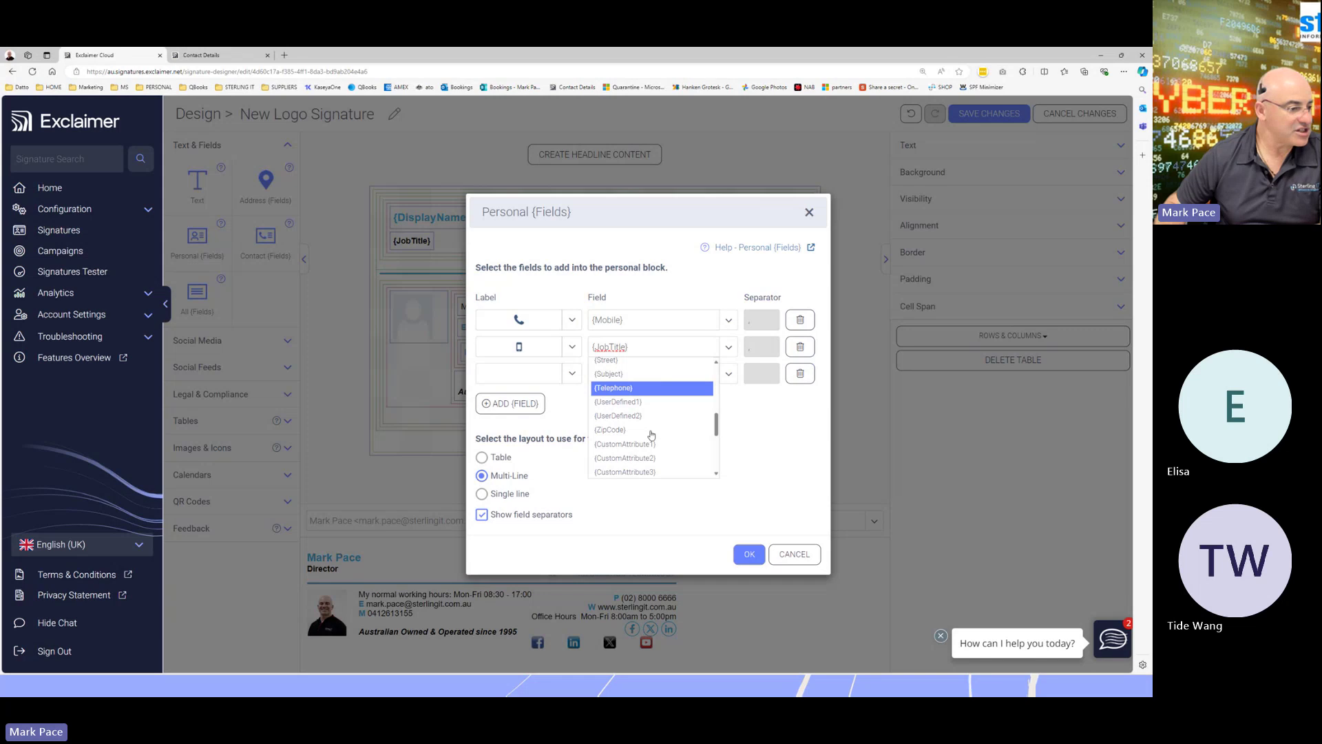
click(630, 402)
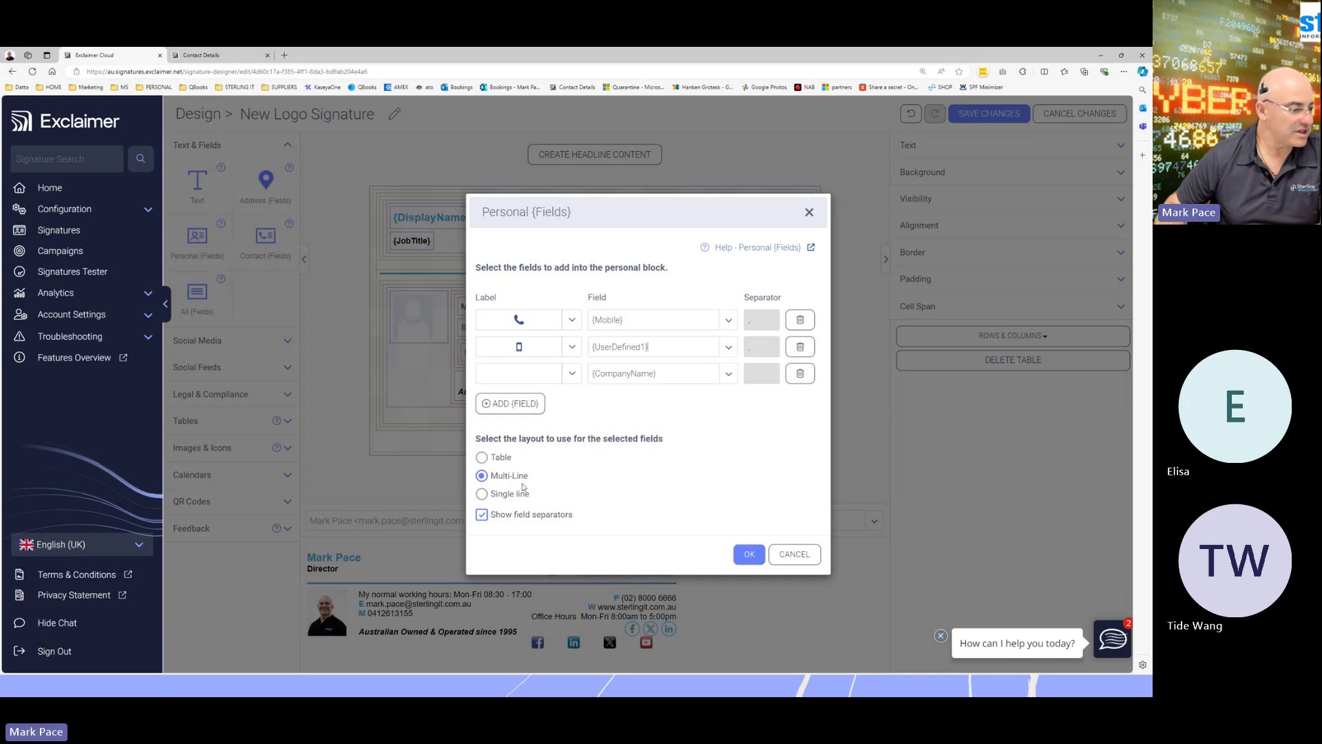
Try the Single line layout with "/" separators and the Table layout for the personal fields, and discard the block
click(484, 494)
click(481, 475)
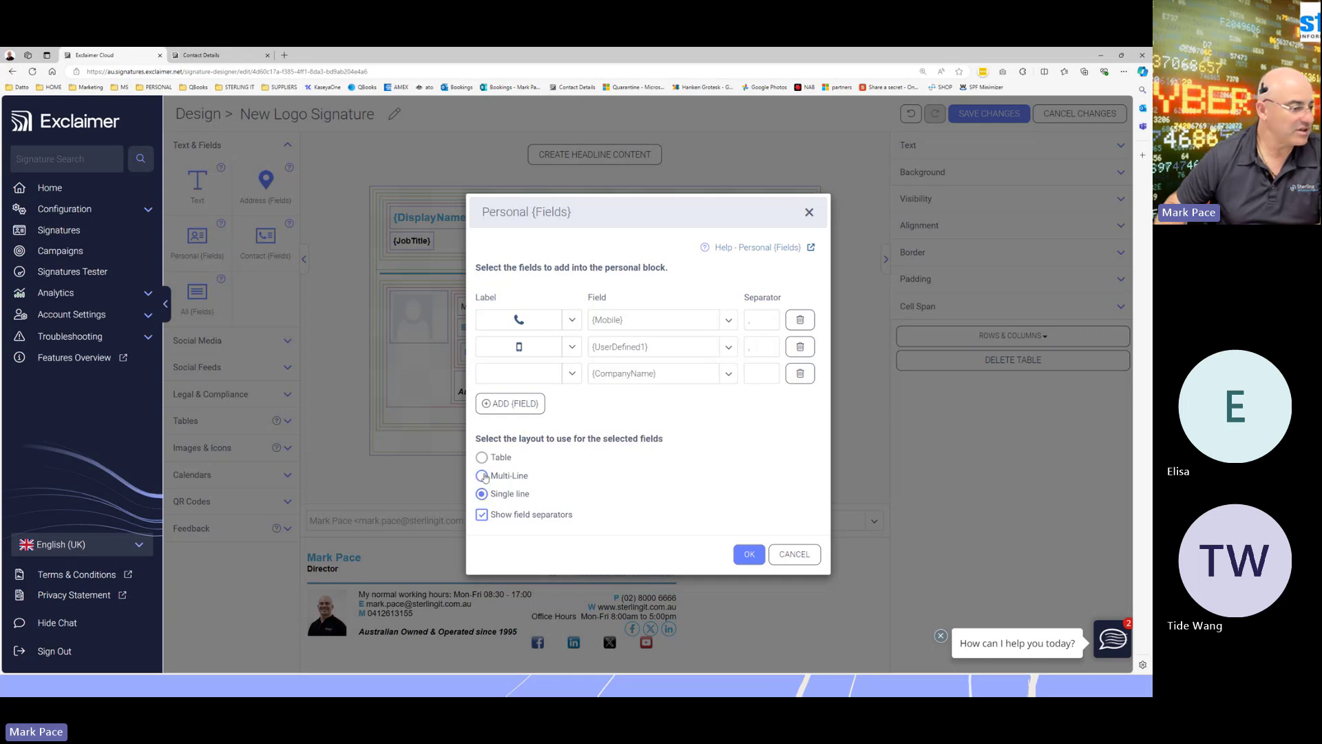
click(482, 496)
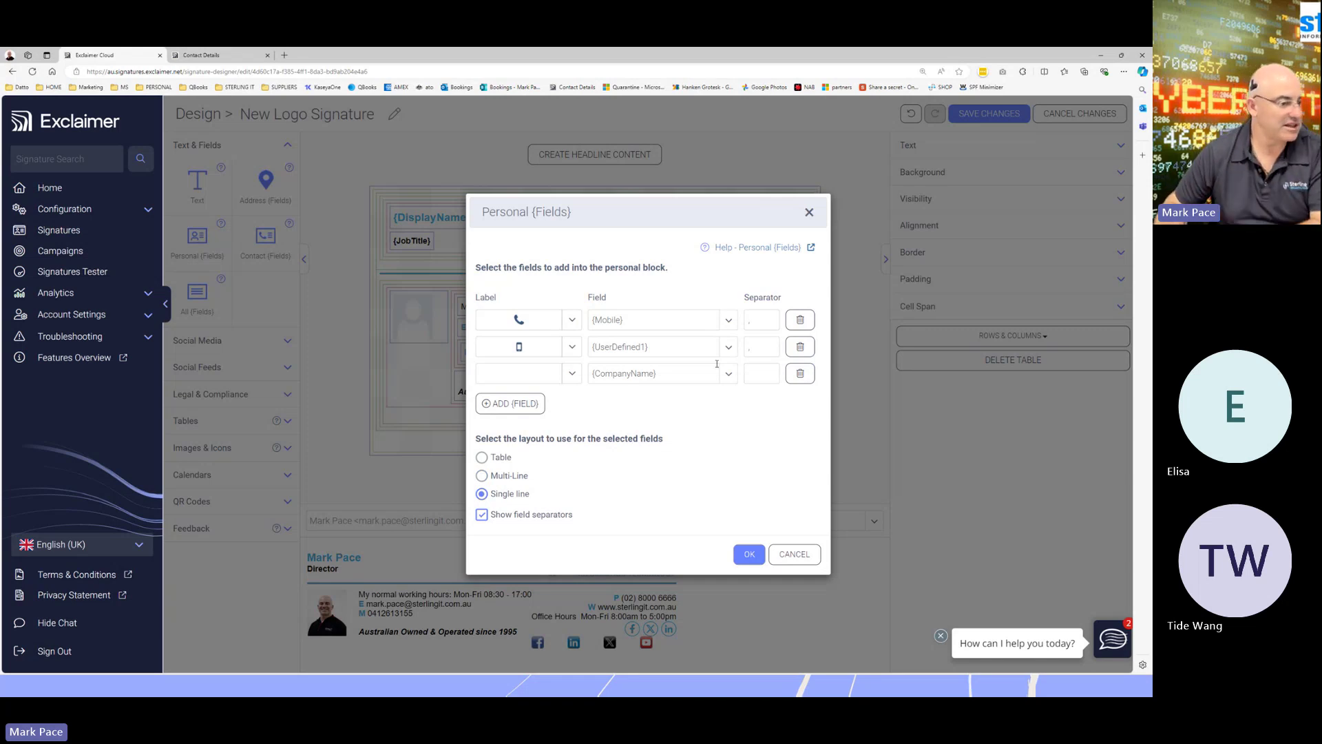
click(753, 320)
text(/)
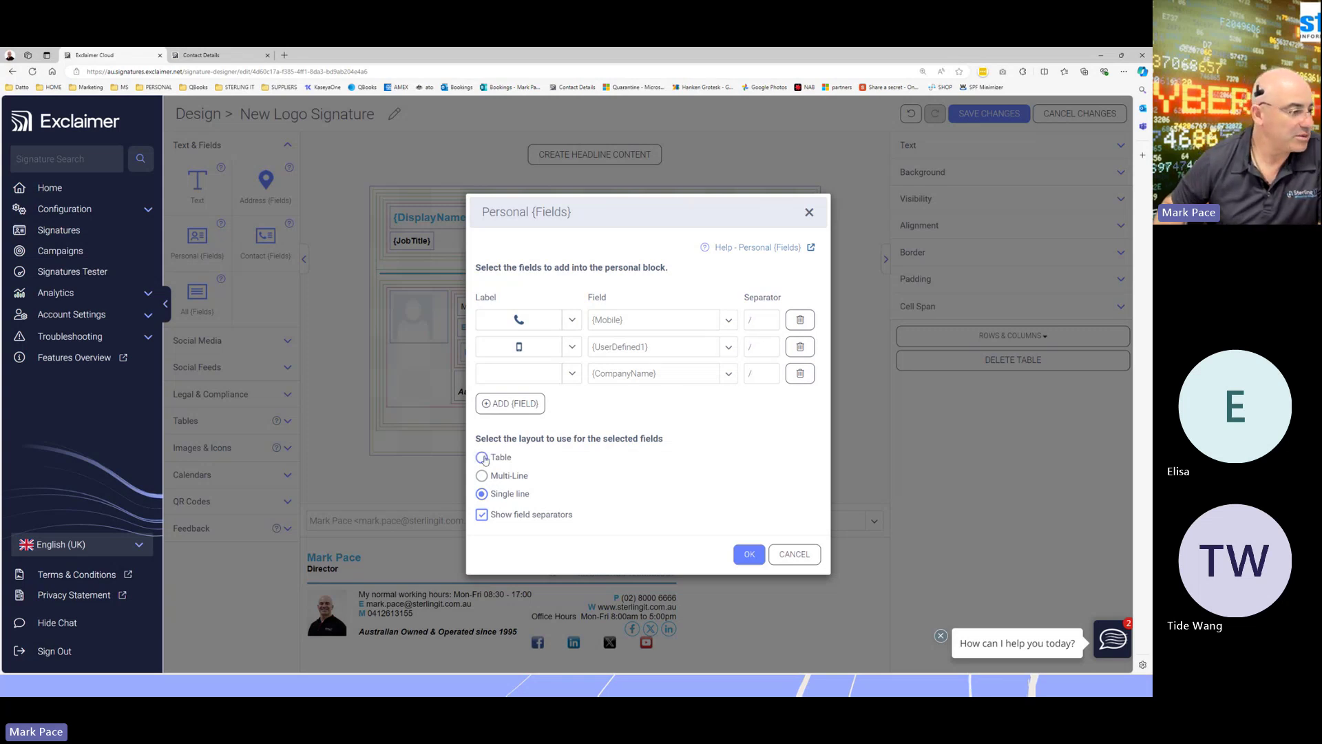
click(486, 459)
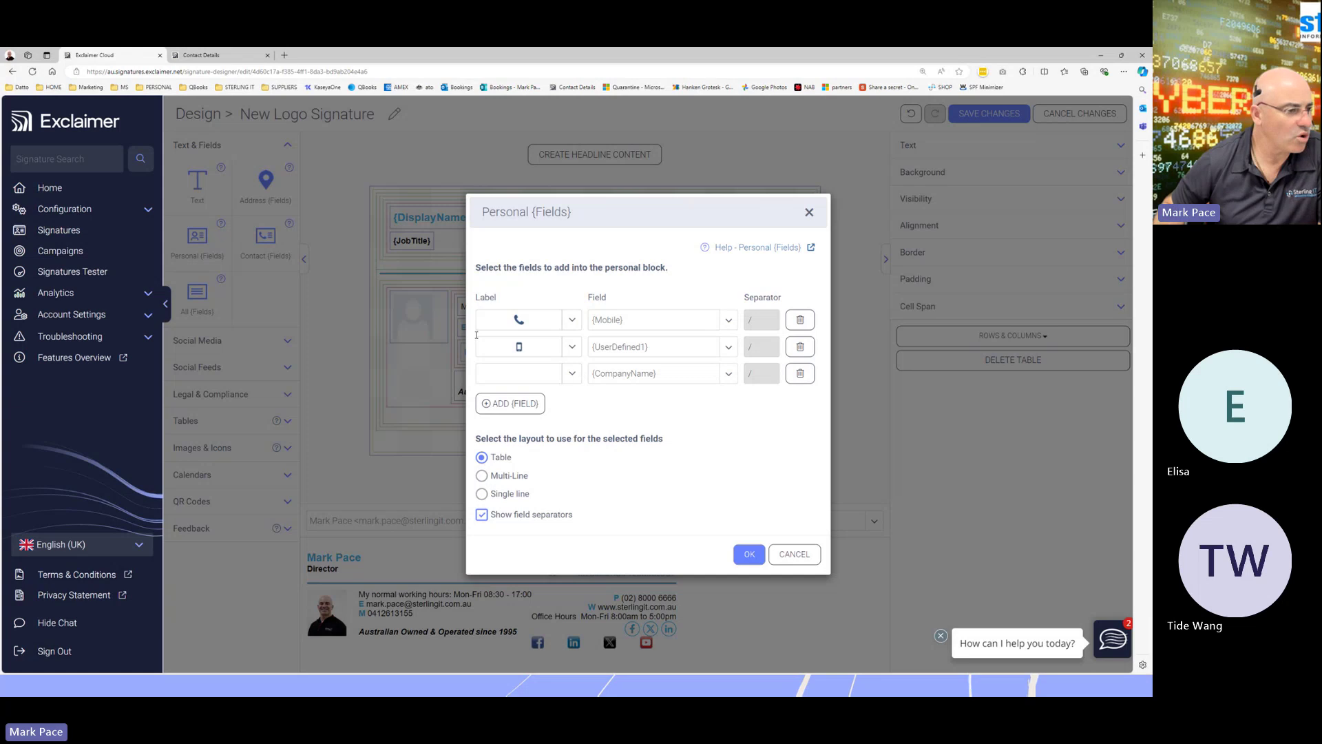
click(794, 555)
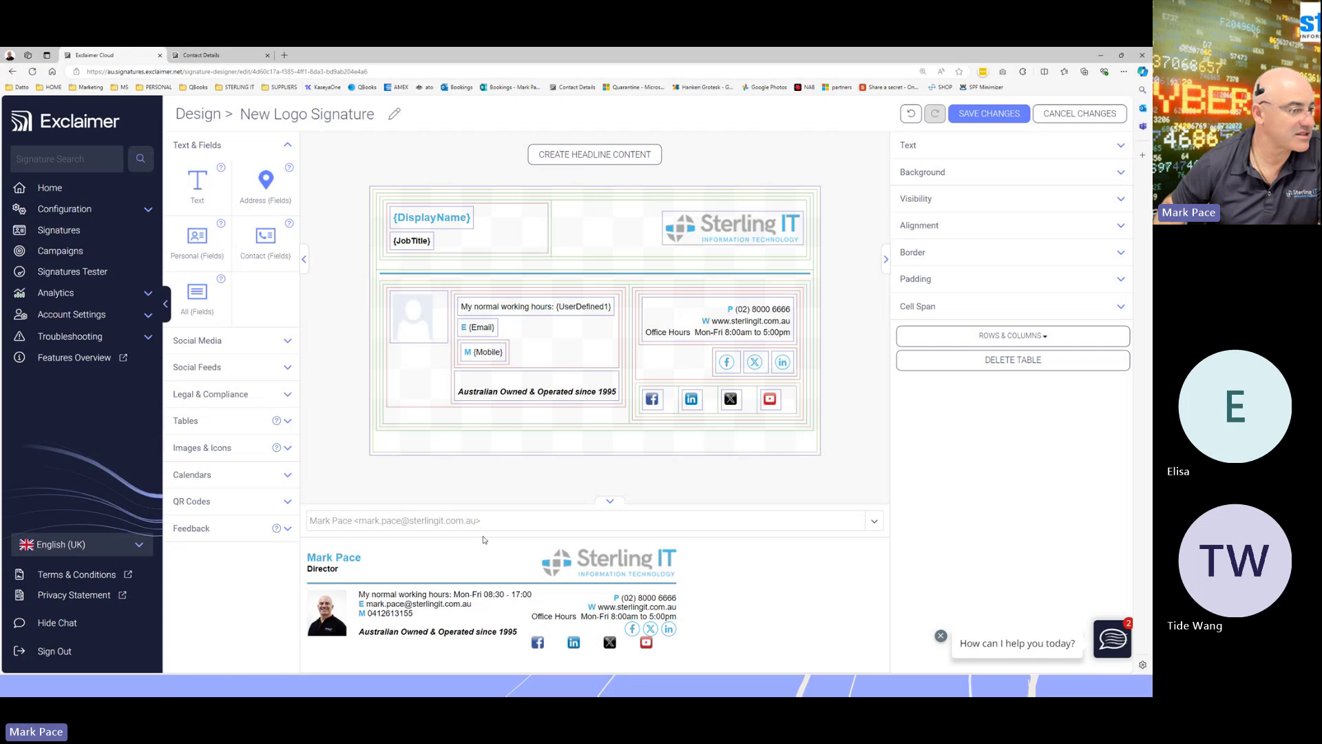
Try left horizontal alignment on the Sterling IT logo
click(686, 243)
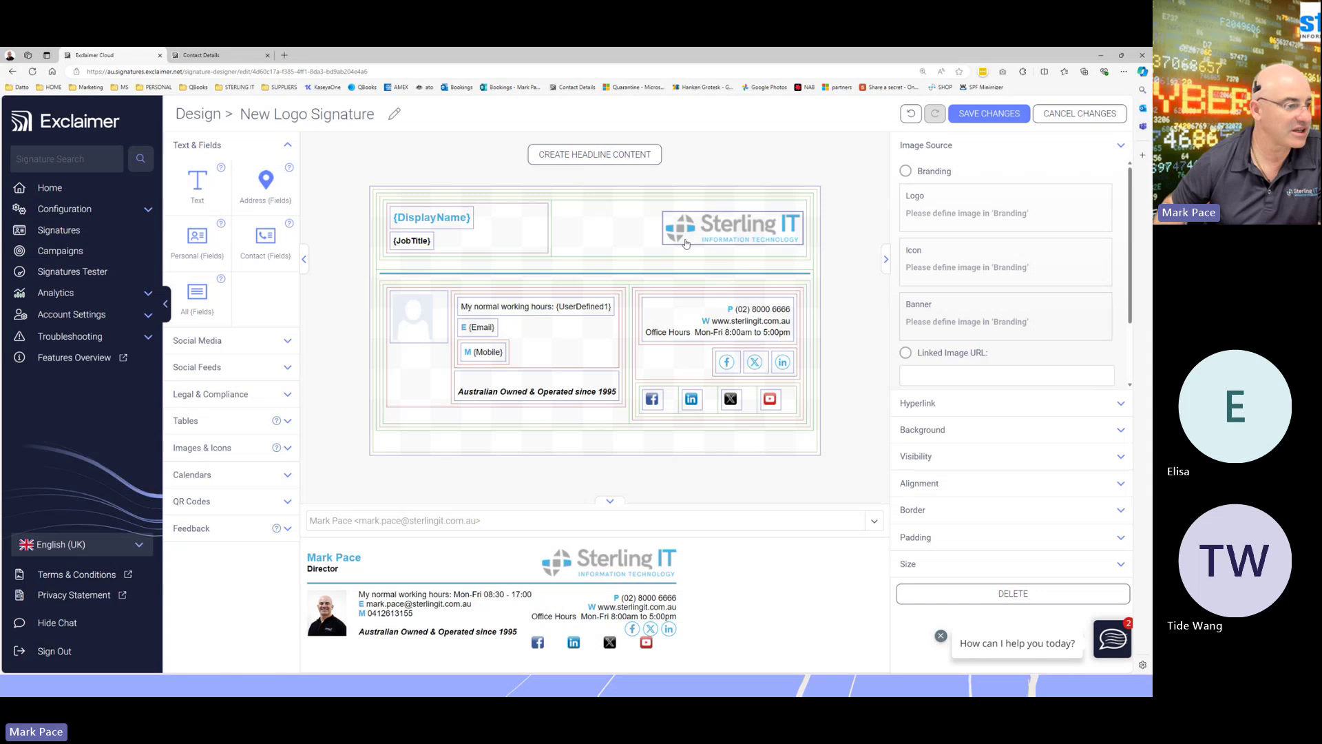
click(928, 483)
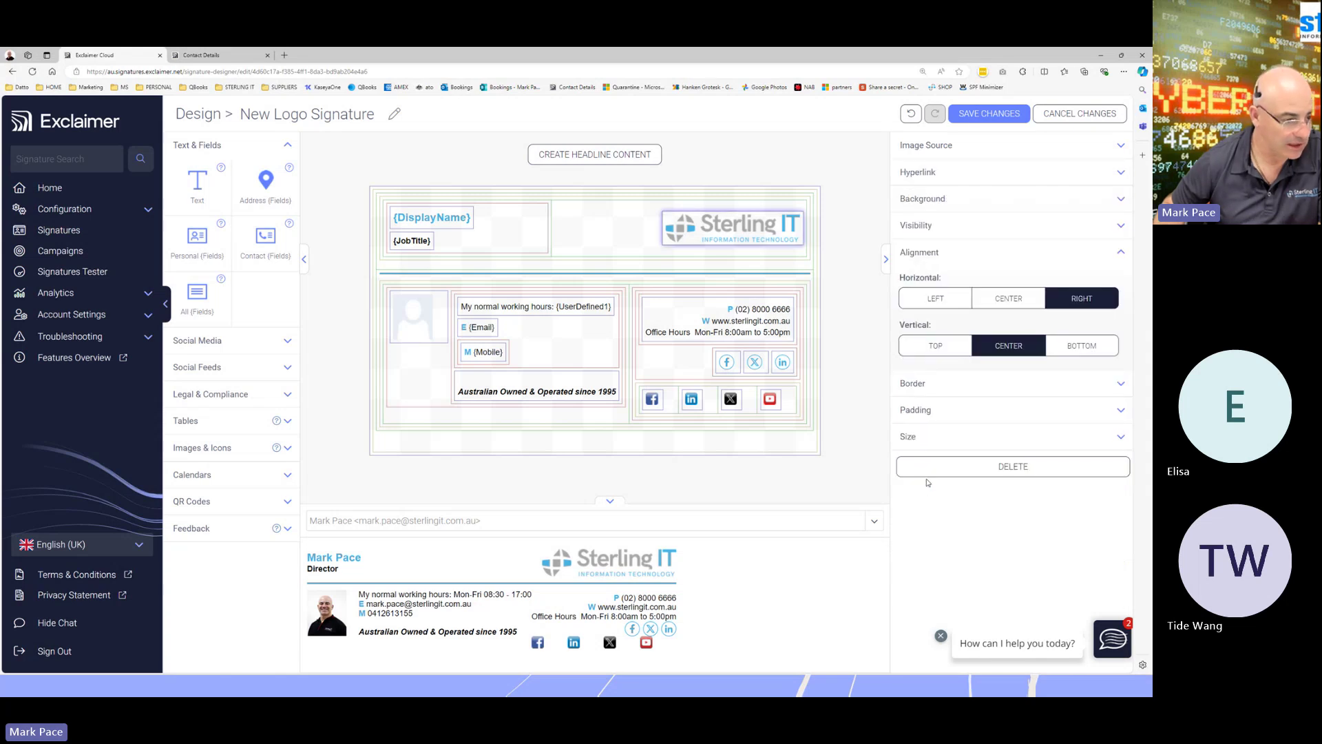
click(929, 301)
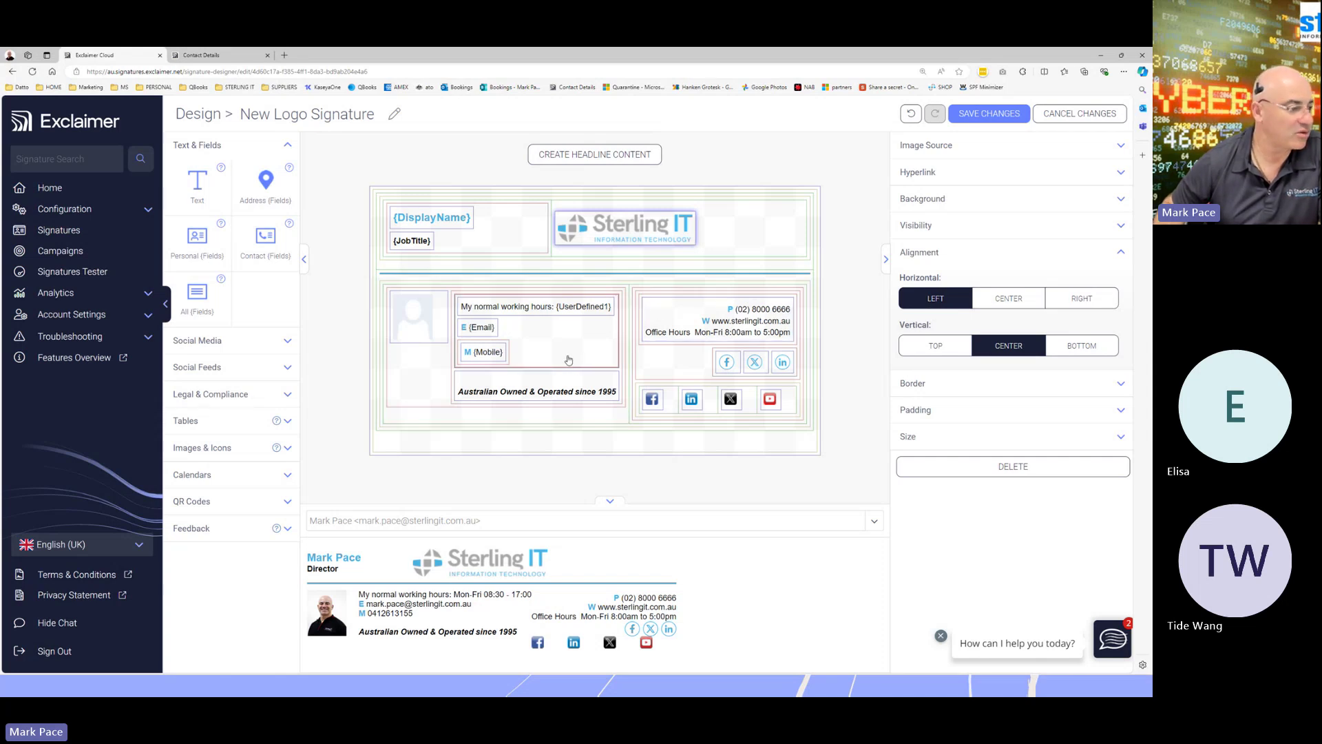
Examine the visibility condition of the {Mobile} line and the logo's image source properties
click(493, 351)
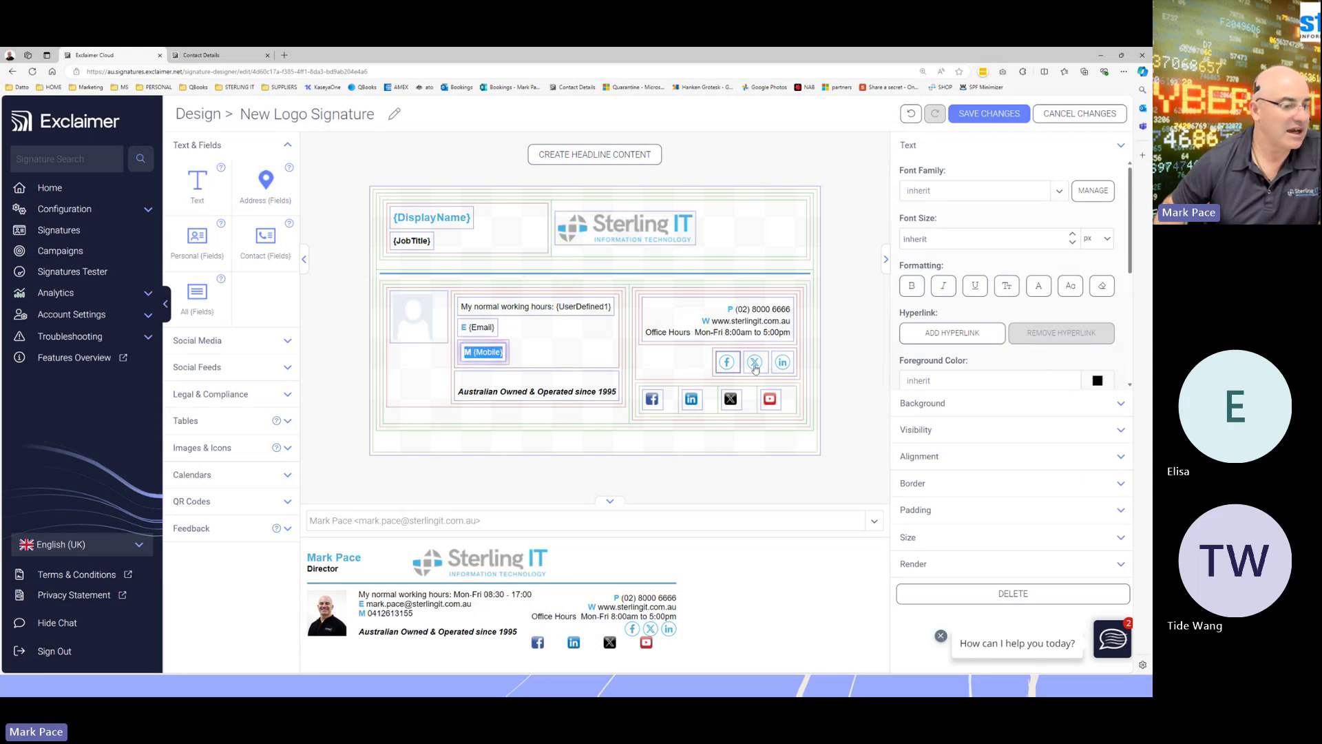
click(940, 430)
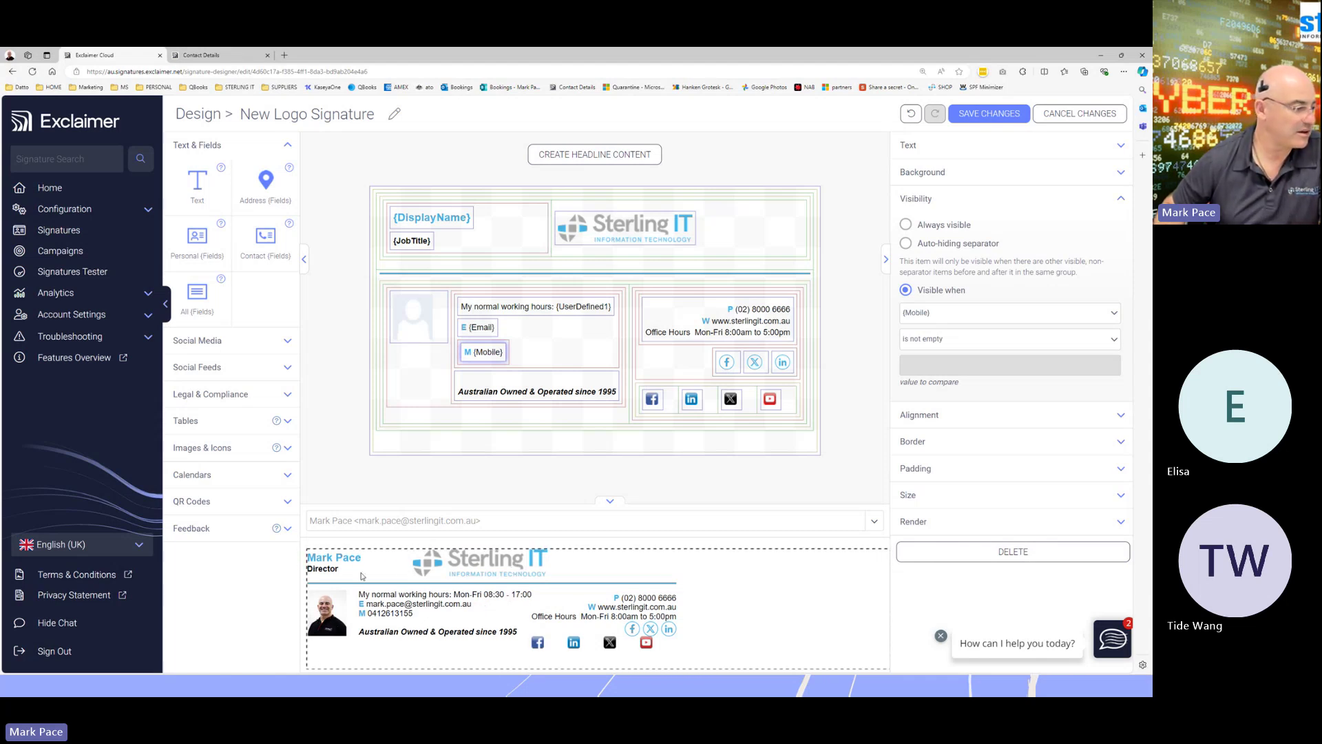
click(682, 225)
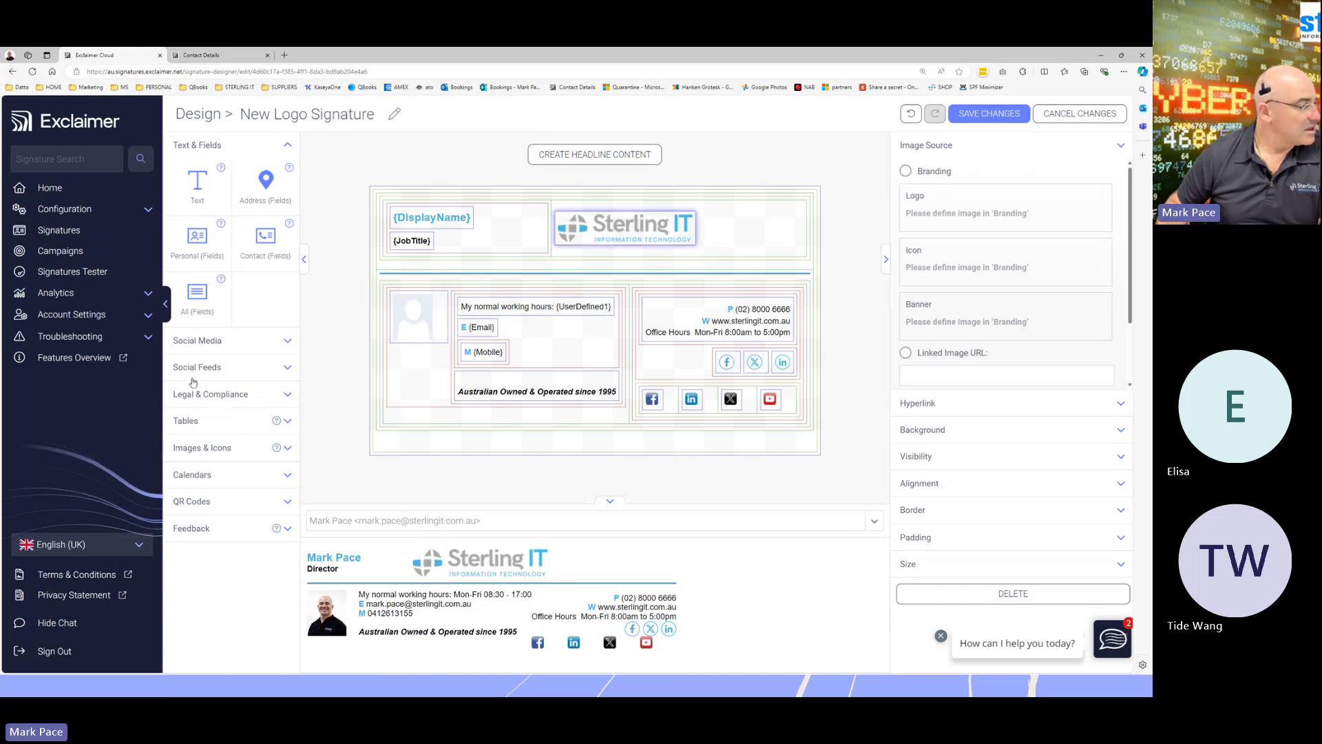
Leave the design for the New Logo Signature's management settings and review its senders, exceptions and recipients
click(59, 230)
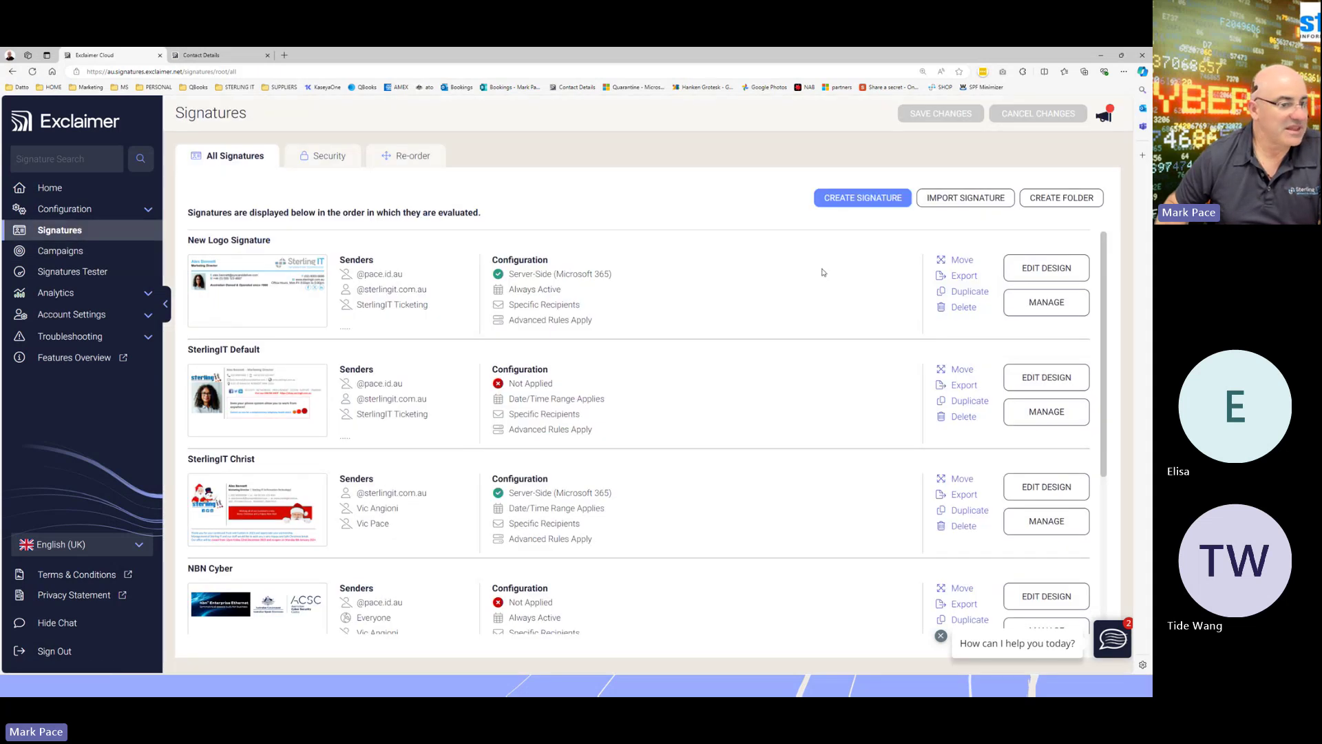
click(1032, 304)
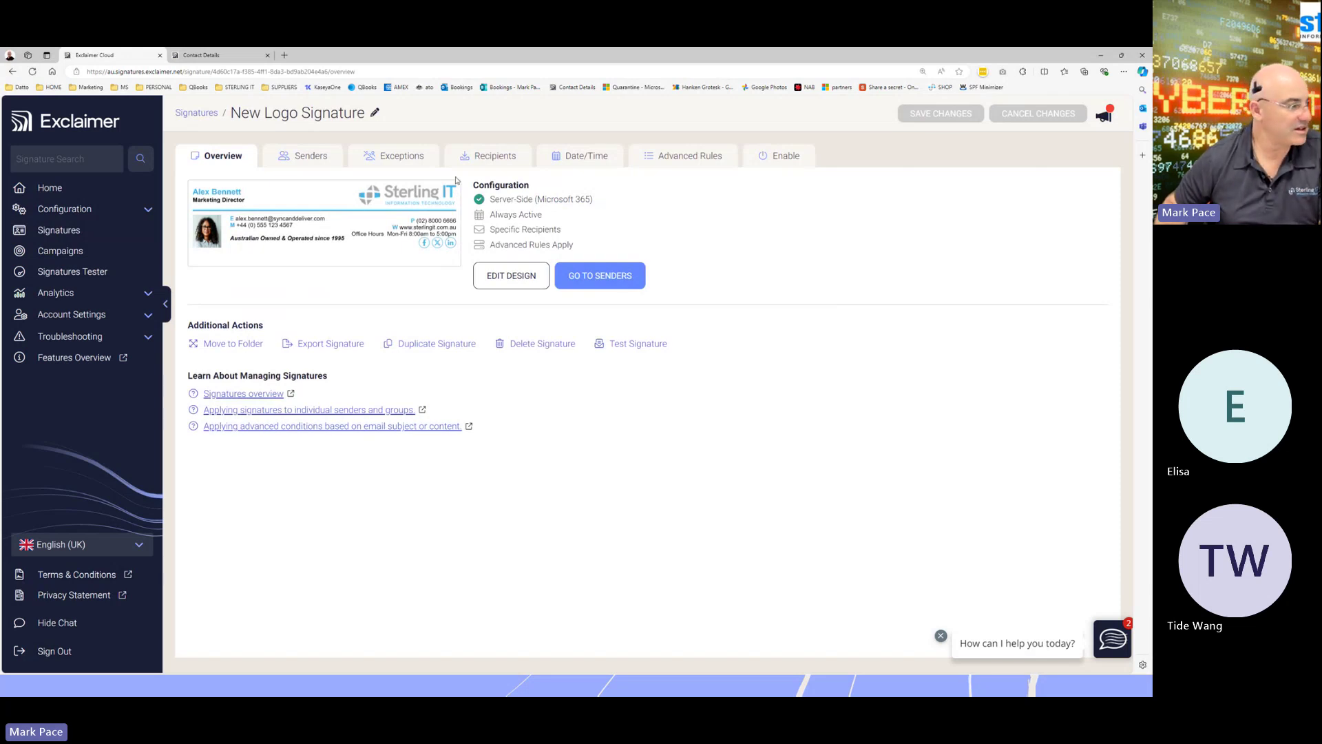
click(301, 156)
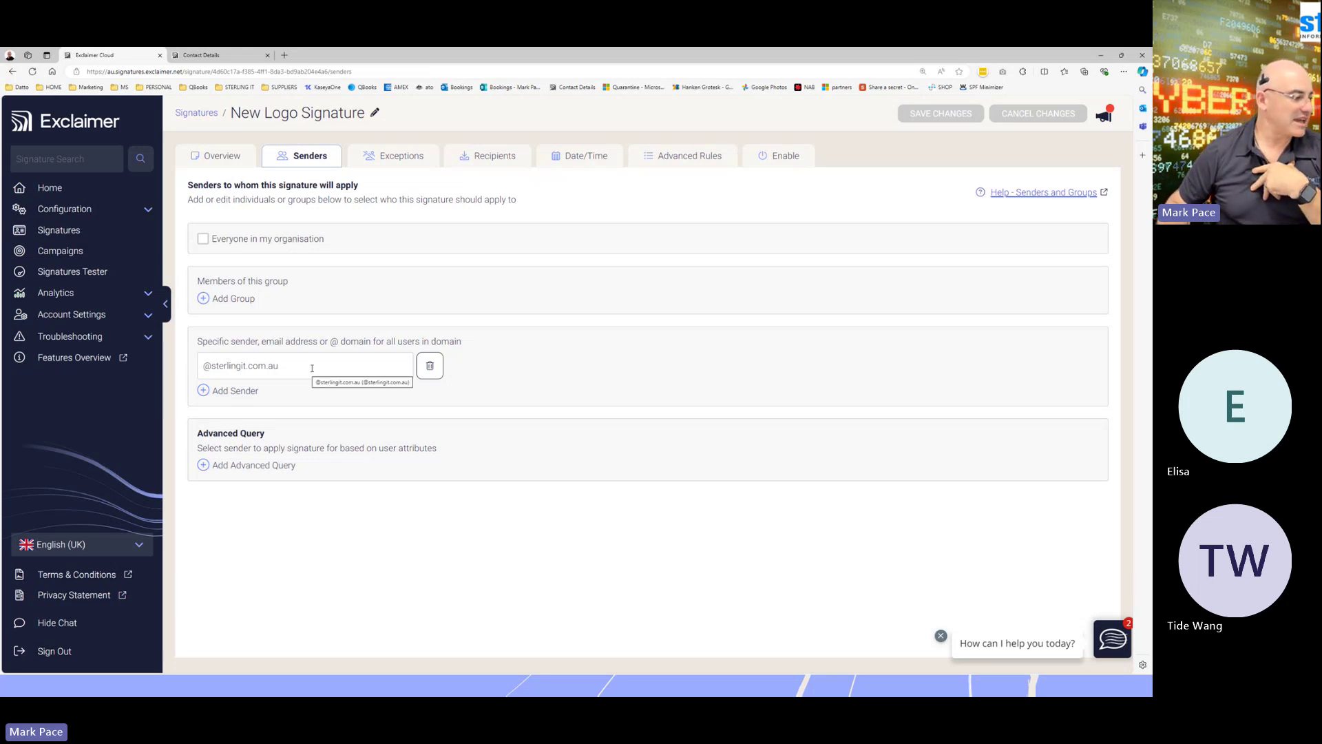
click(384, 161)
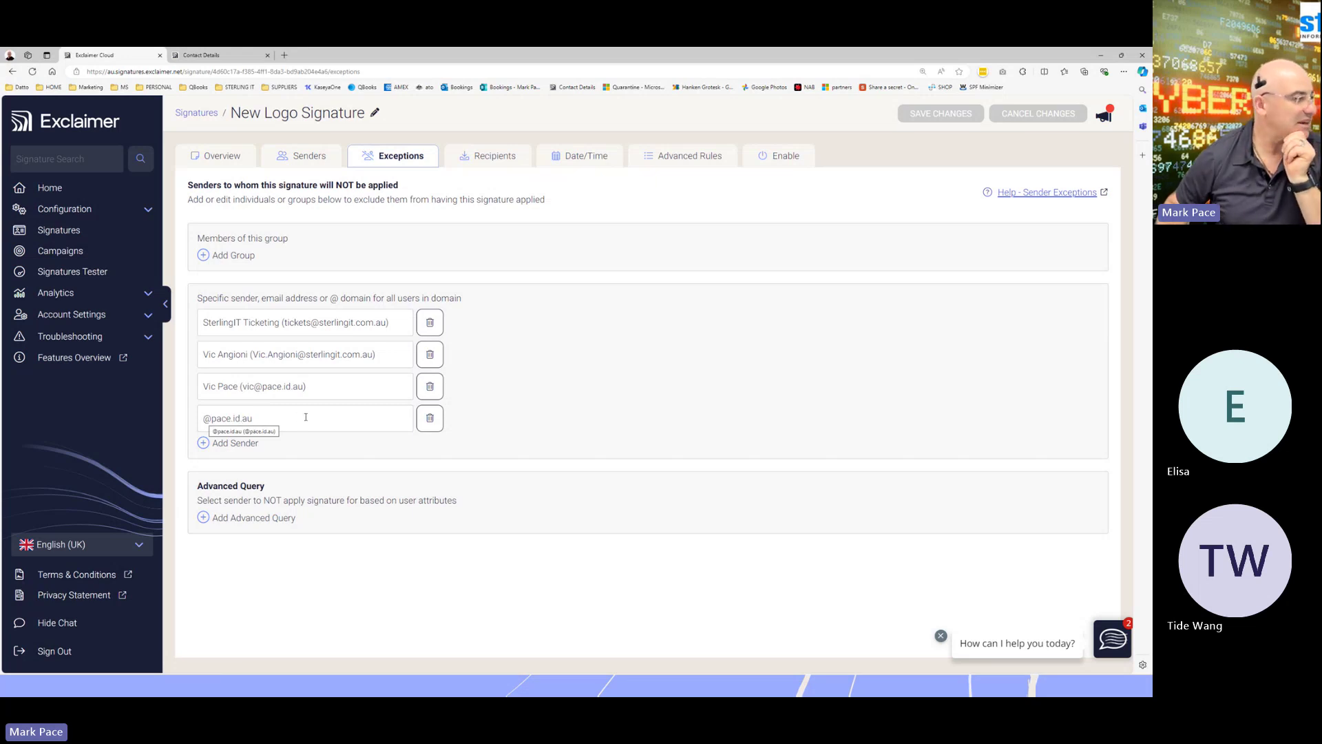
click(492, 169)
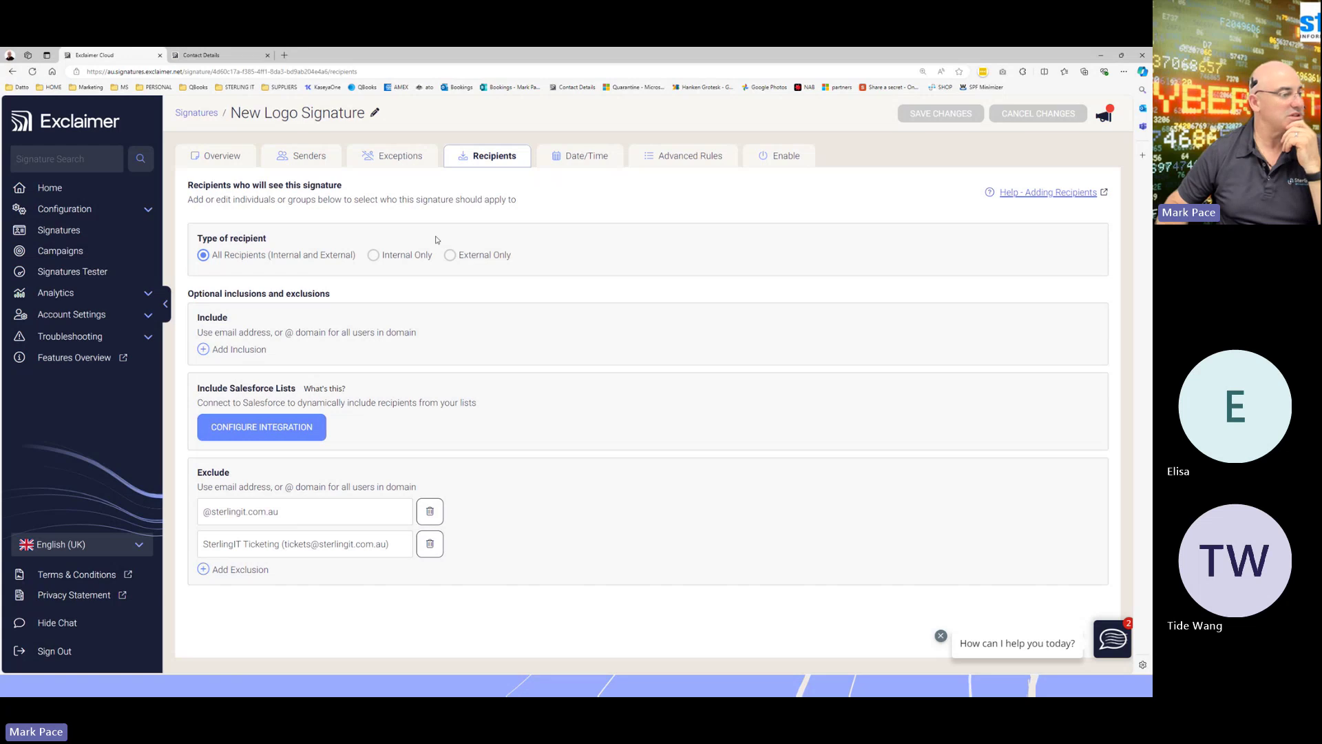
Apply a date and time range to the signature and set its start to 20/12/2024 12:00
click(579, 157)
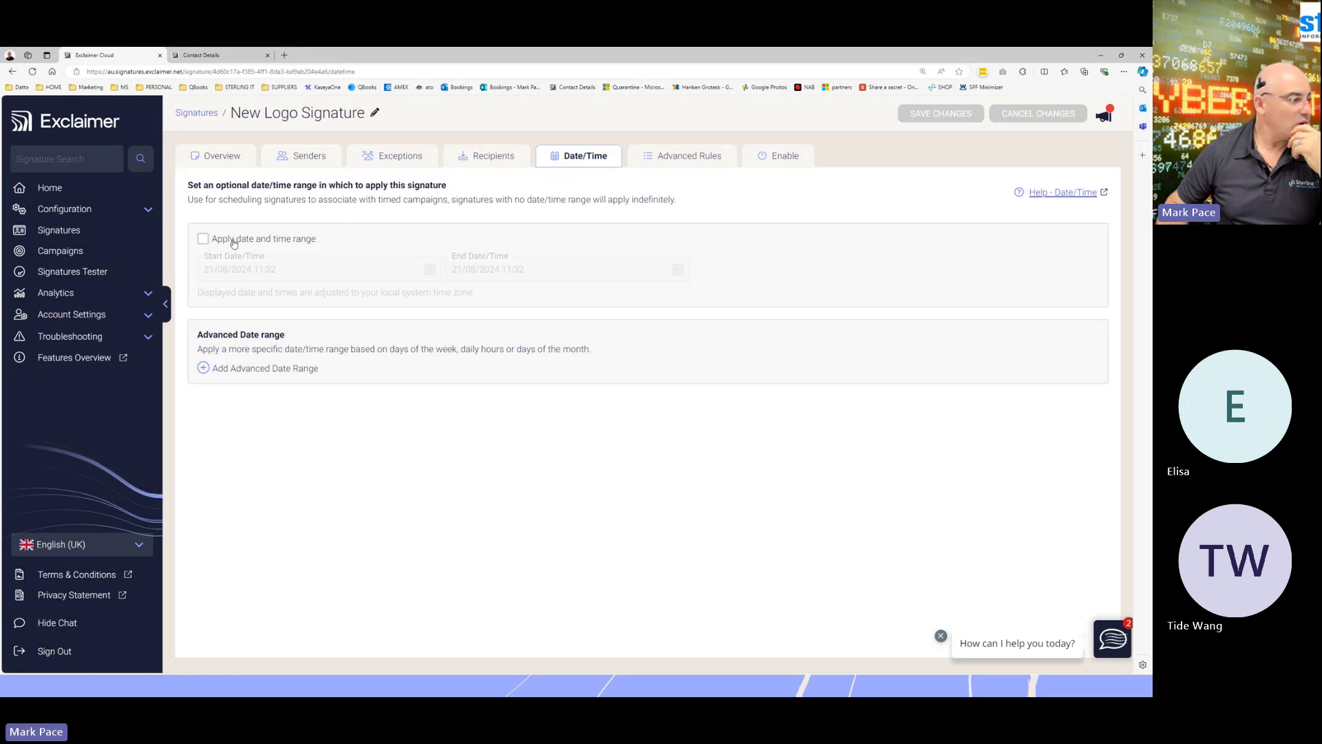
click(204, 239)
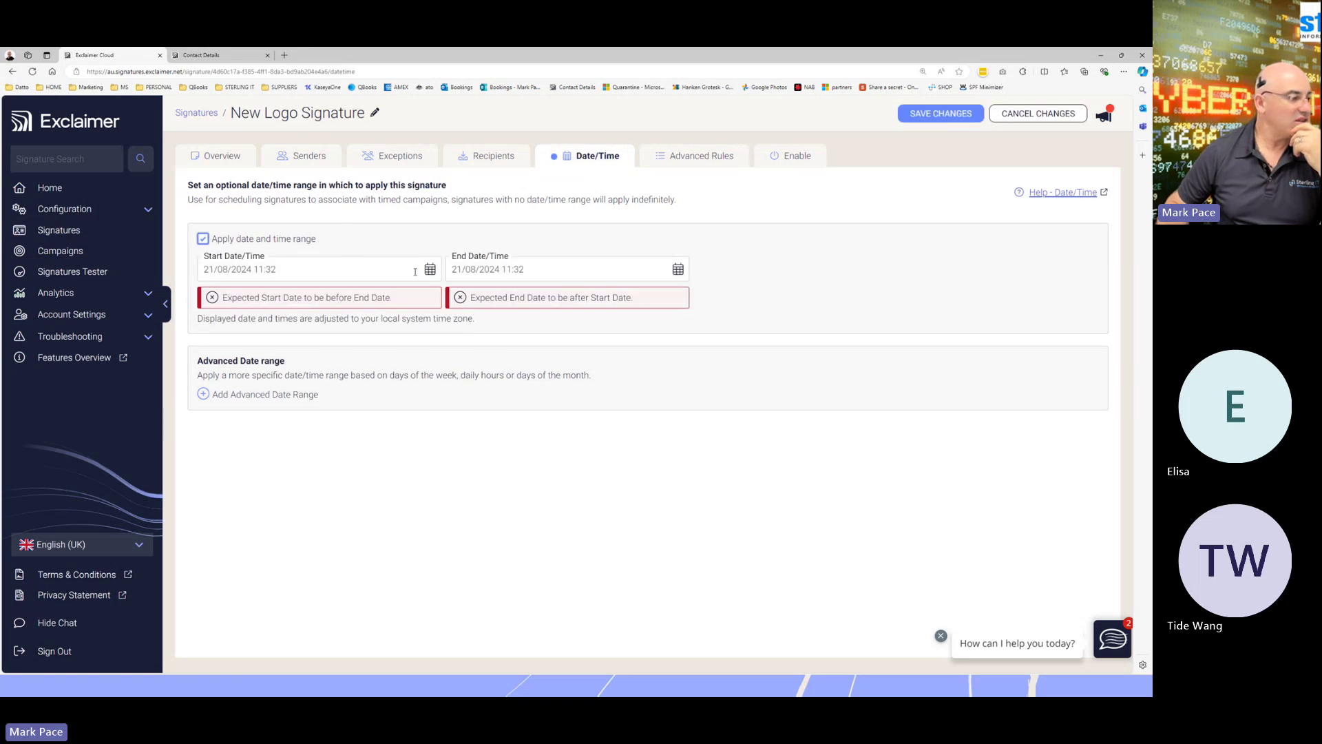
click(430, 270)
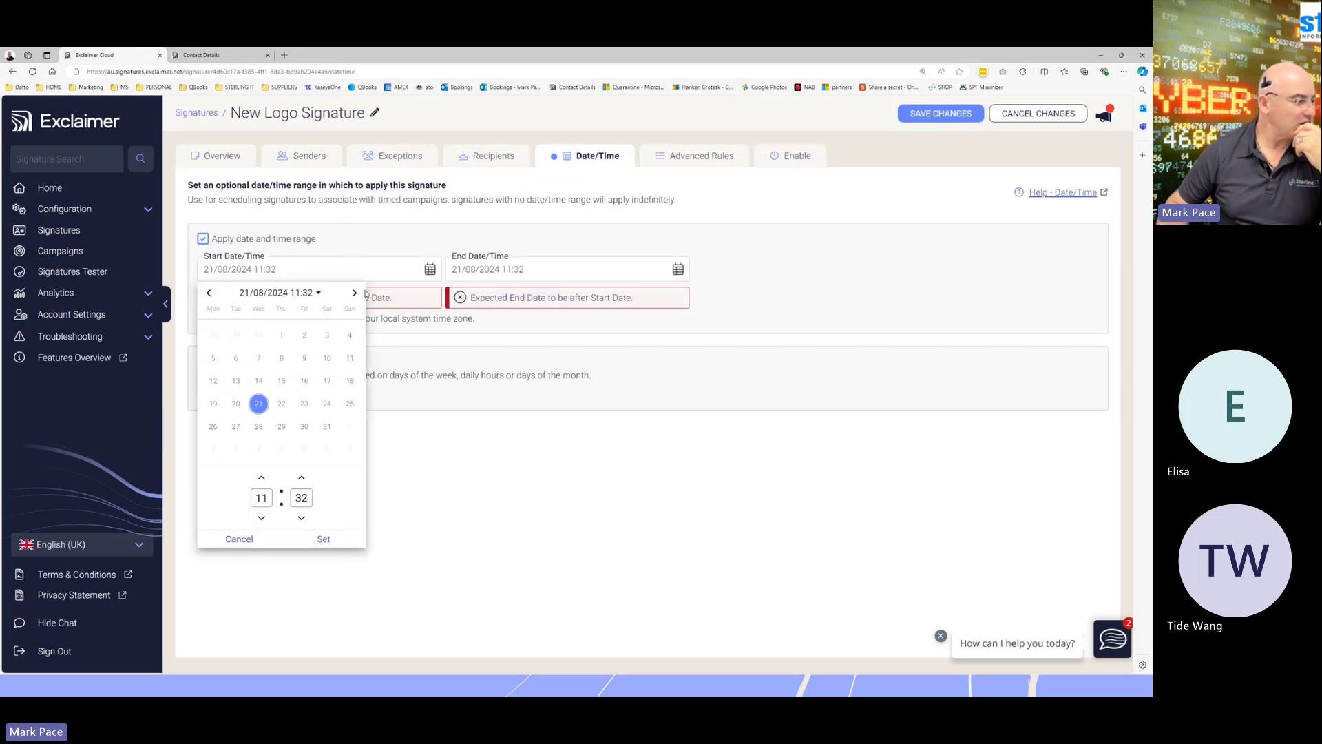
click(355, 293)
click(355, 294)
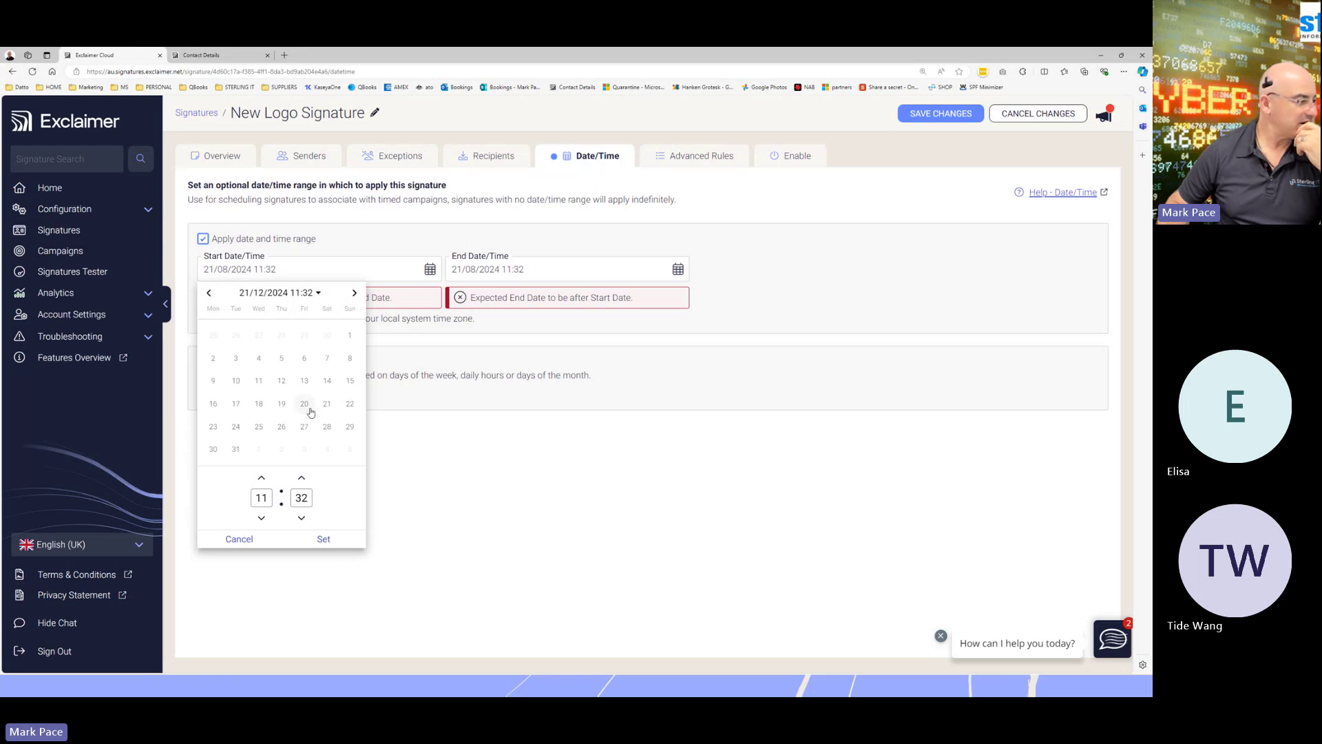
click(311, 412)
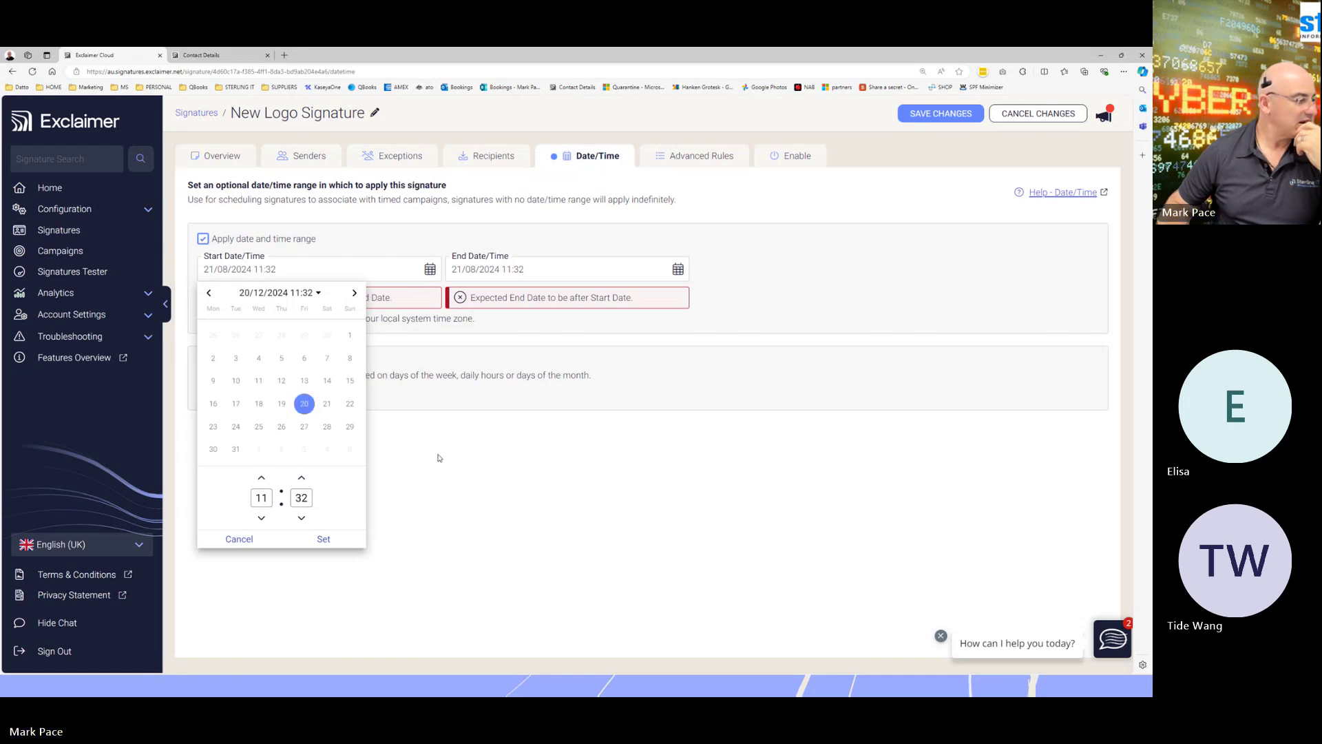
click(264, 492)
text(12)
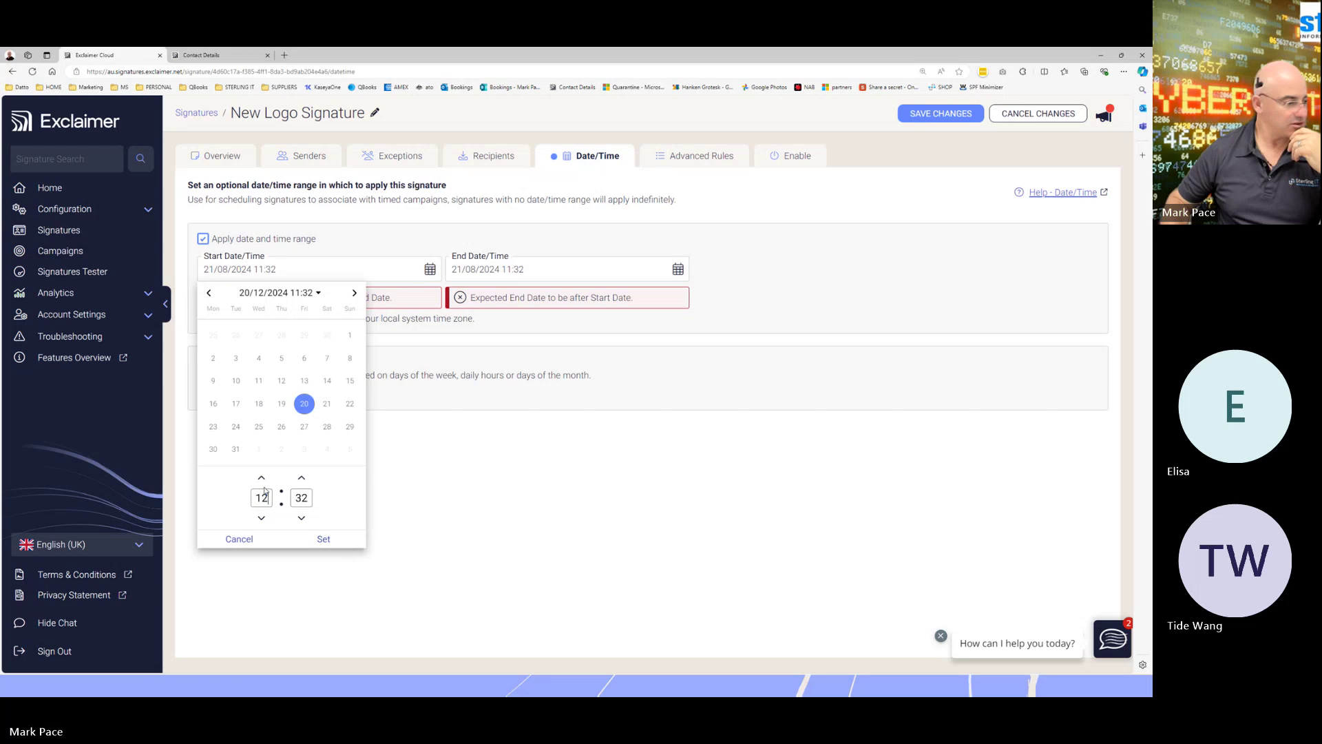
click(298, 497)
text(00)
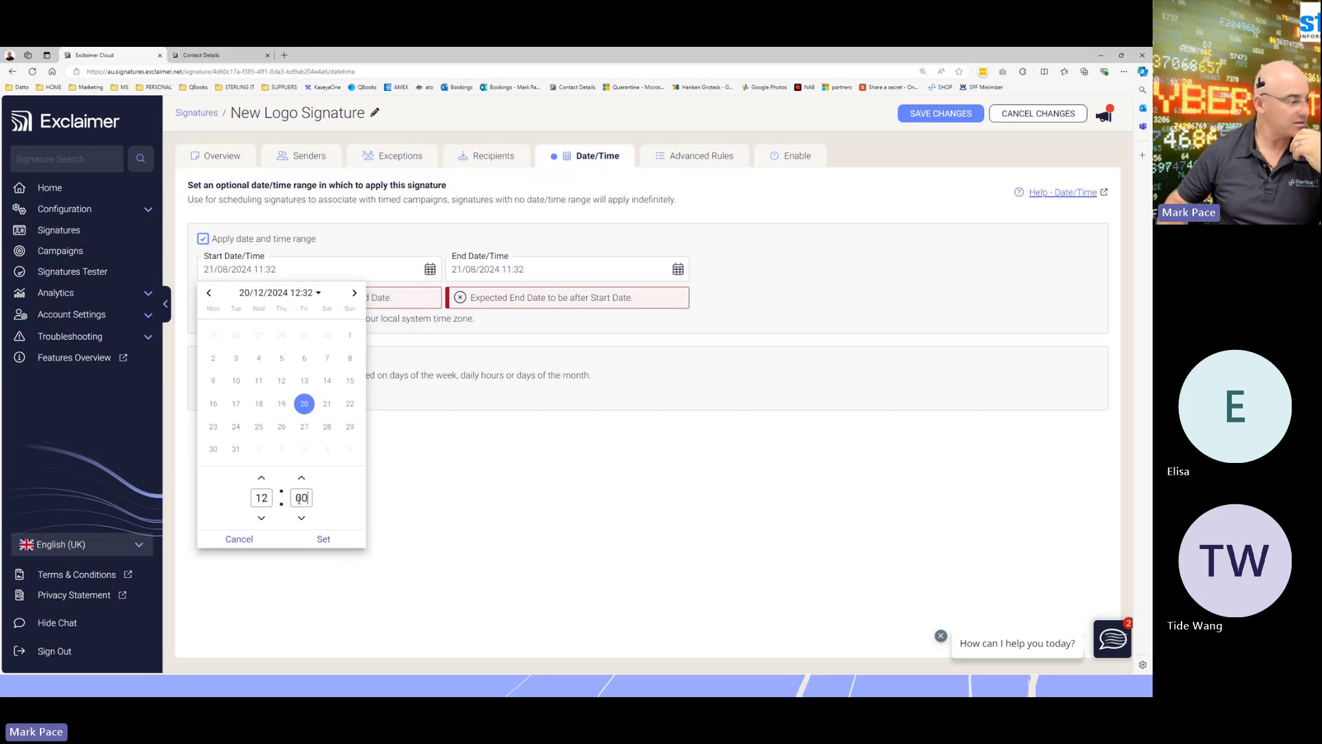
click(322, 538)
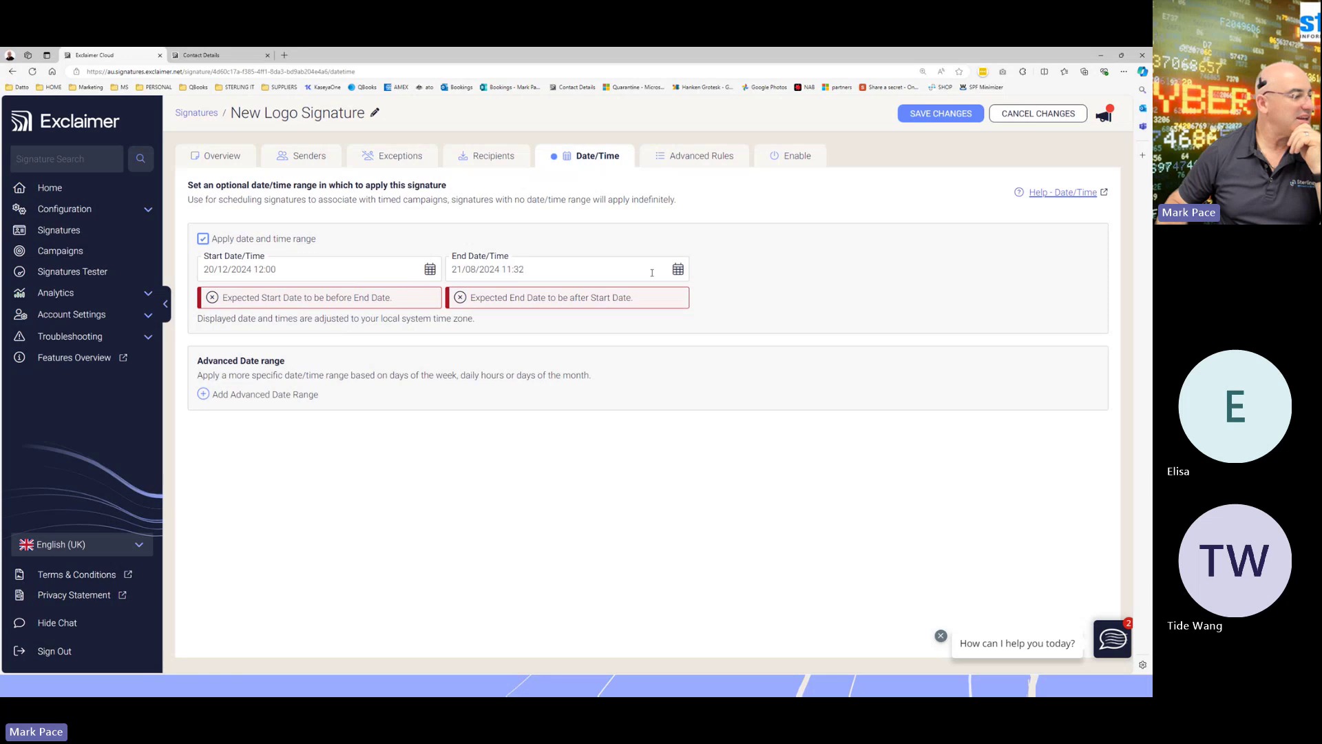
Turn off the date and time range for the New Logo Signature
click(671, 270)
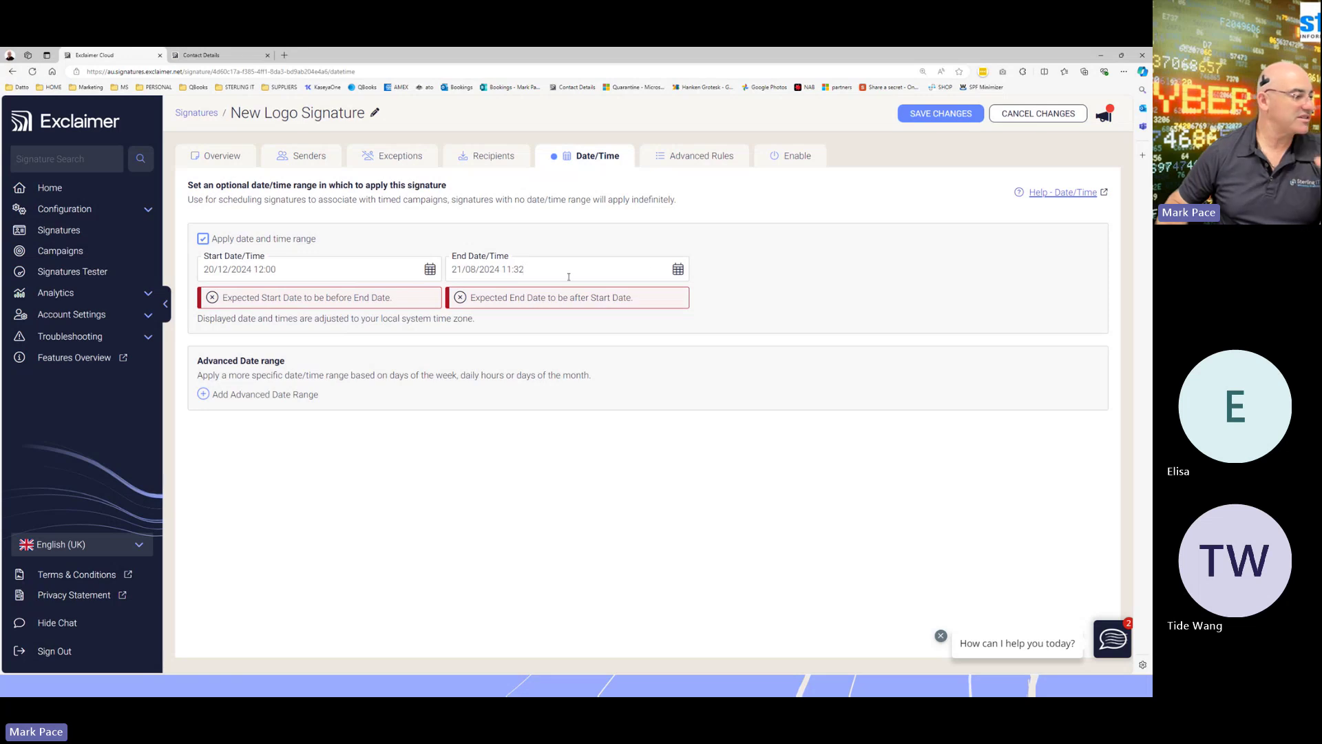
click(569, 277)
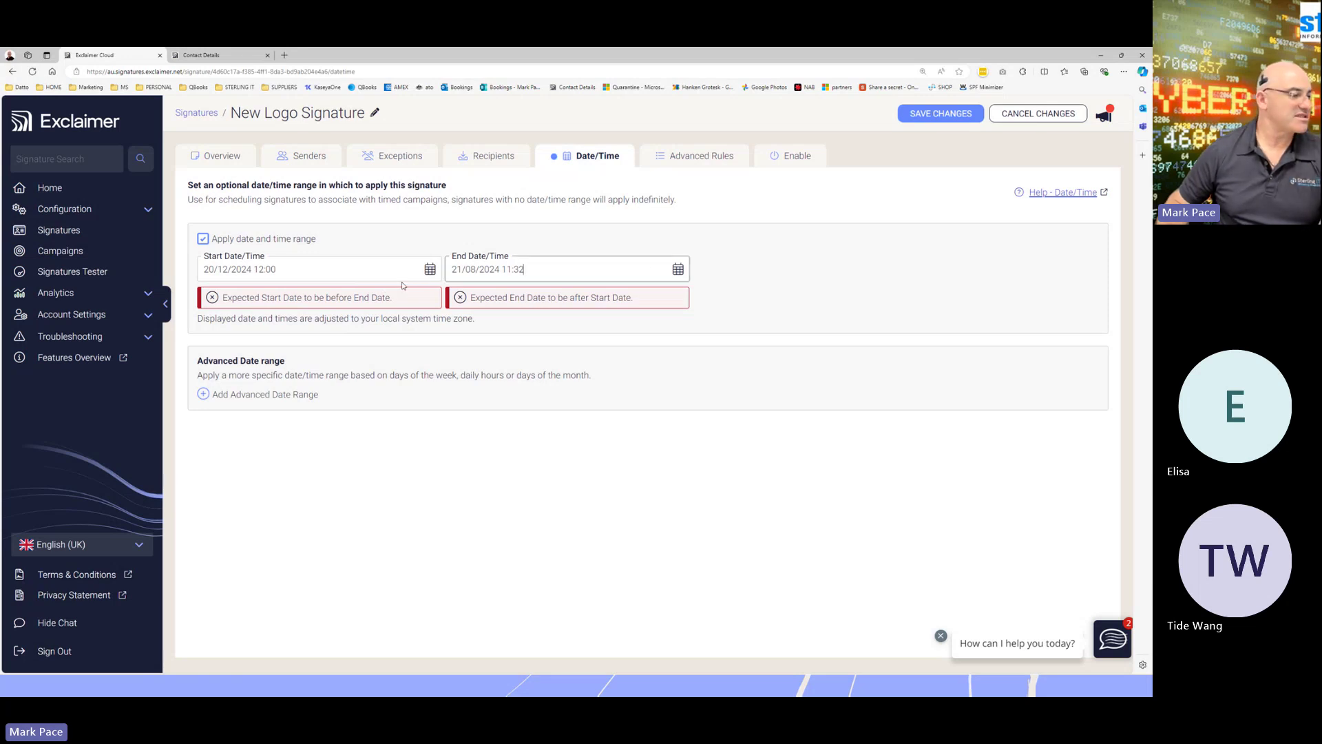
click(387, 285)
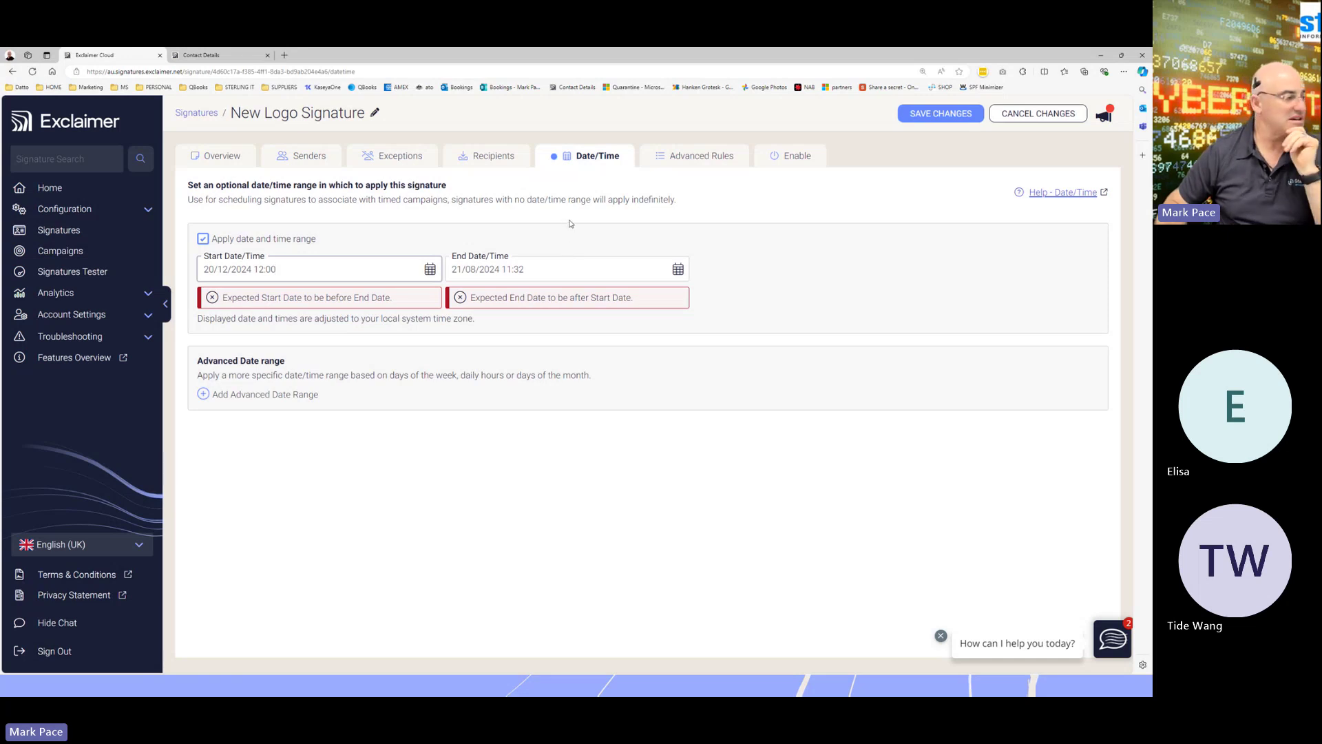
click(202, 239)
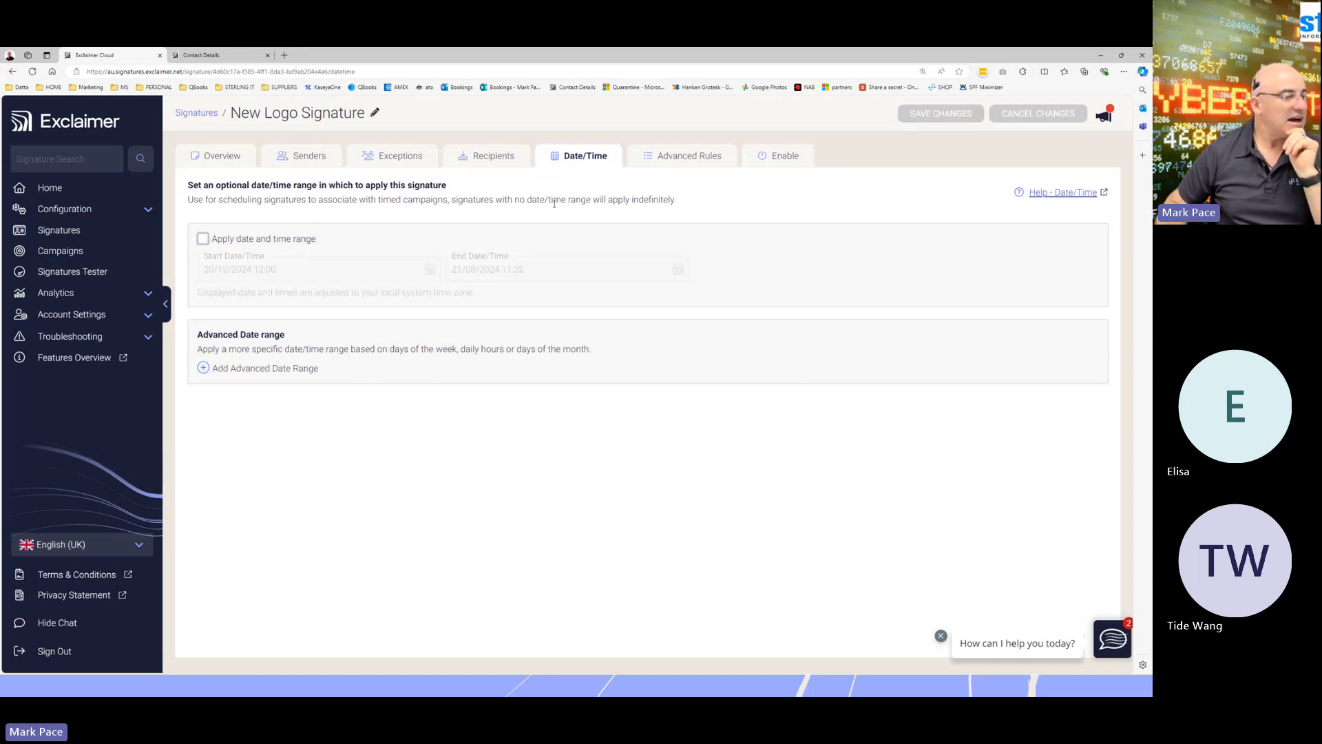
Review the signature's advanced rules, briefly trying the condition that adds it only if the email subject contains given text
click(666, 162)
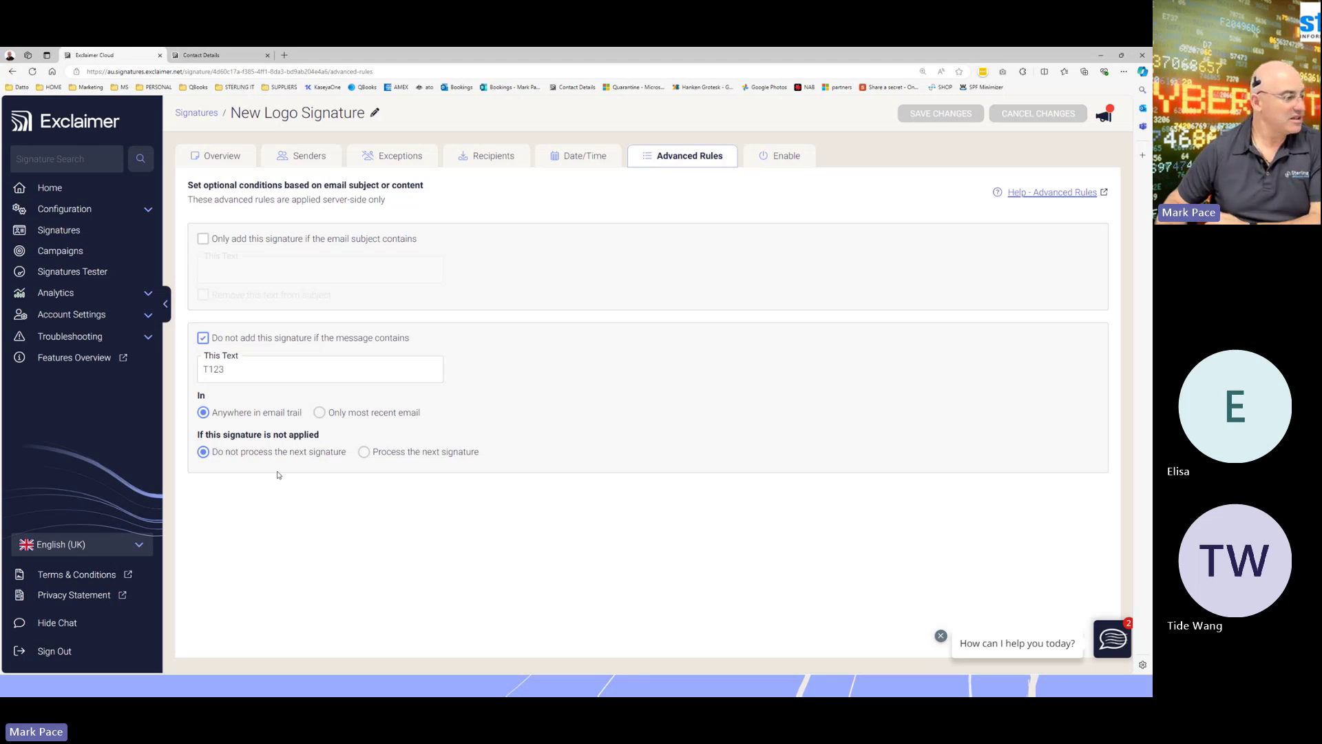
click(230, 379)
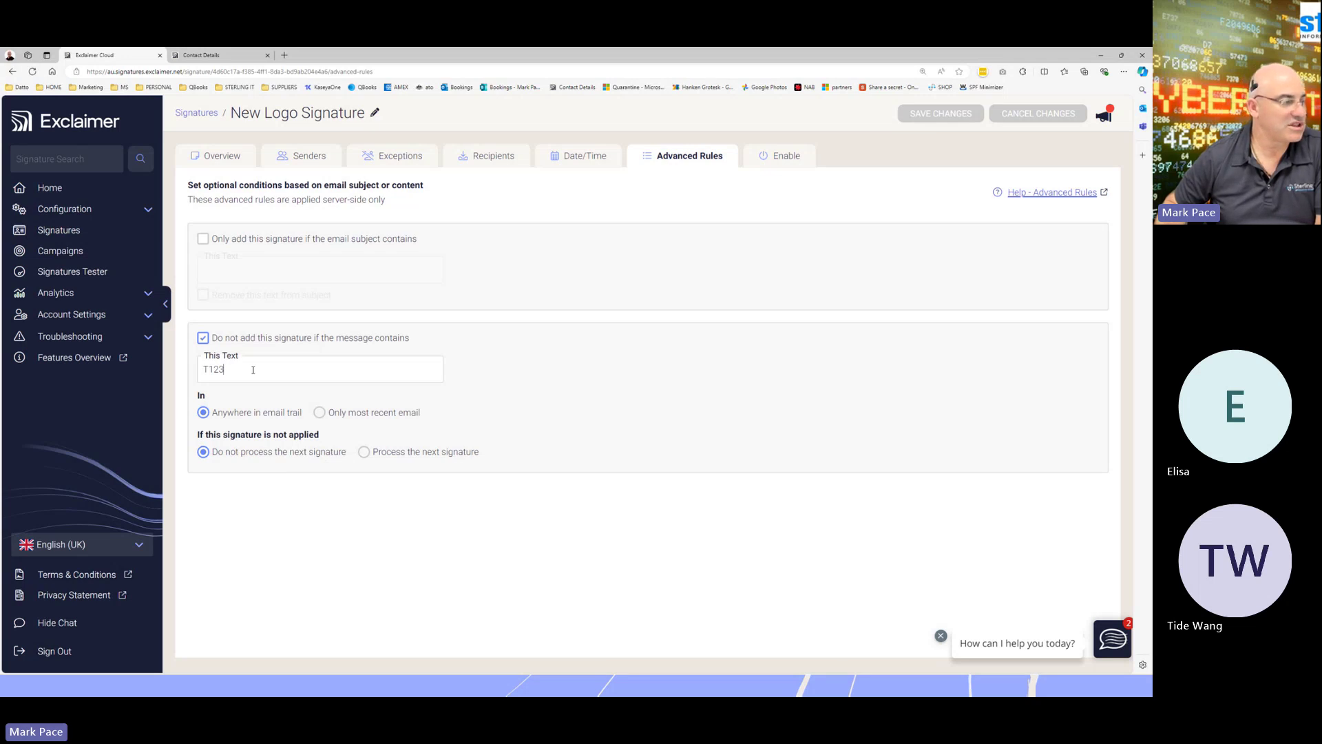
click(253, 370)
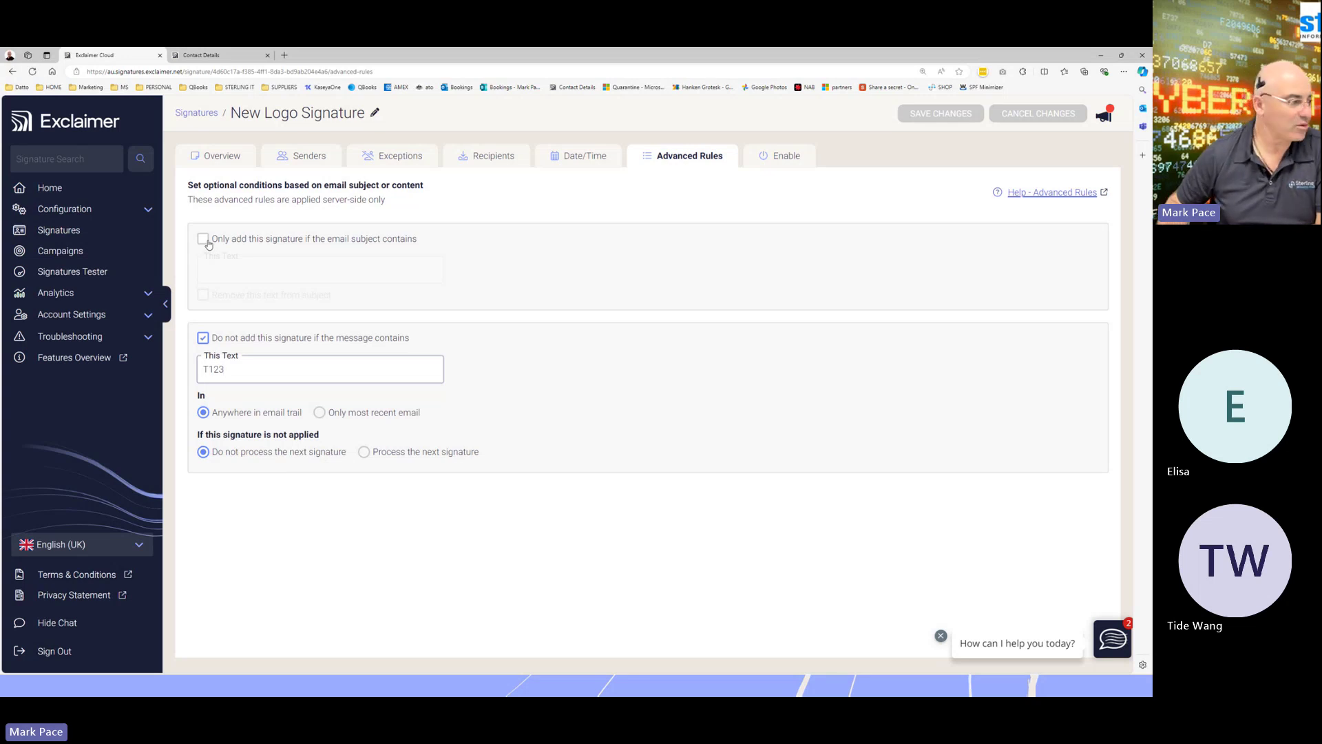
click(204, 239)
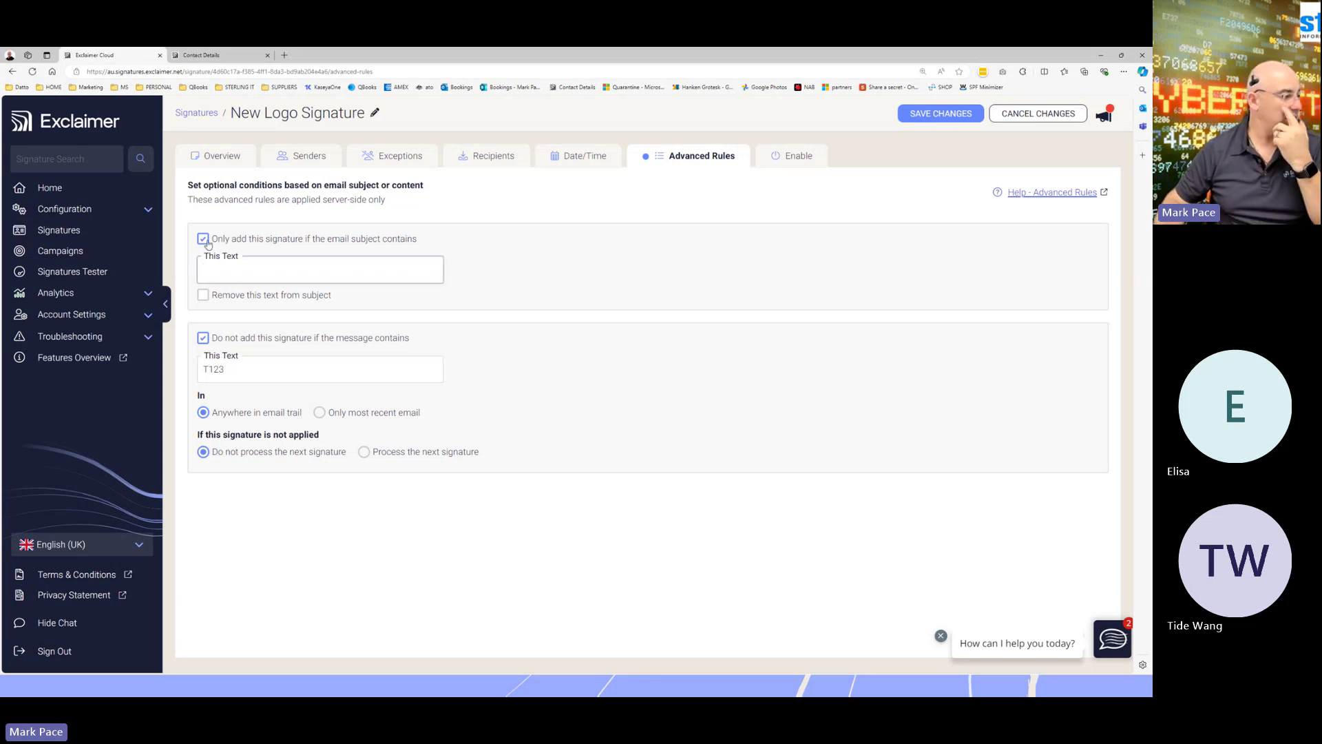
click(205, 240)
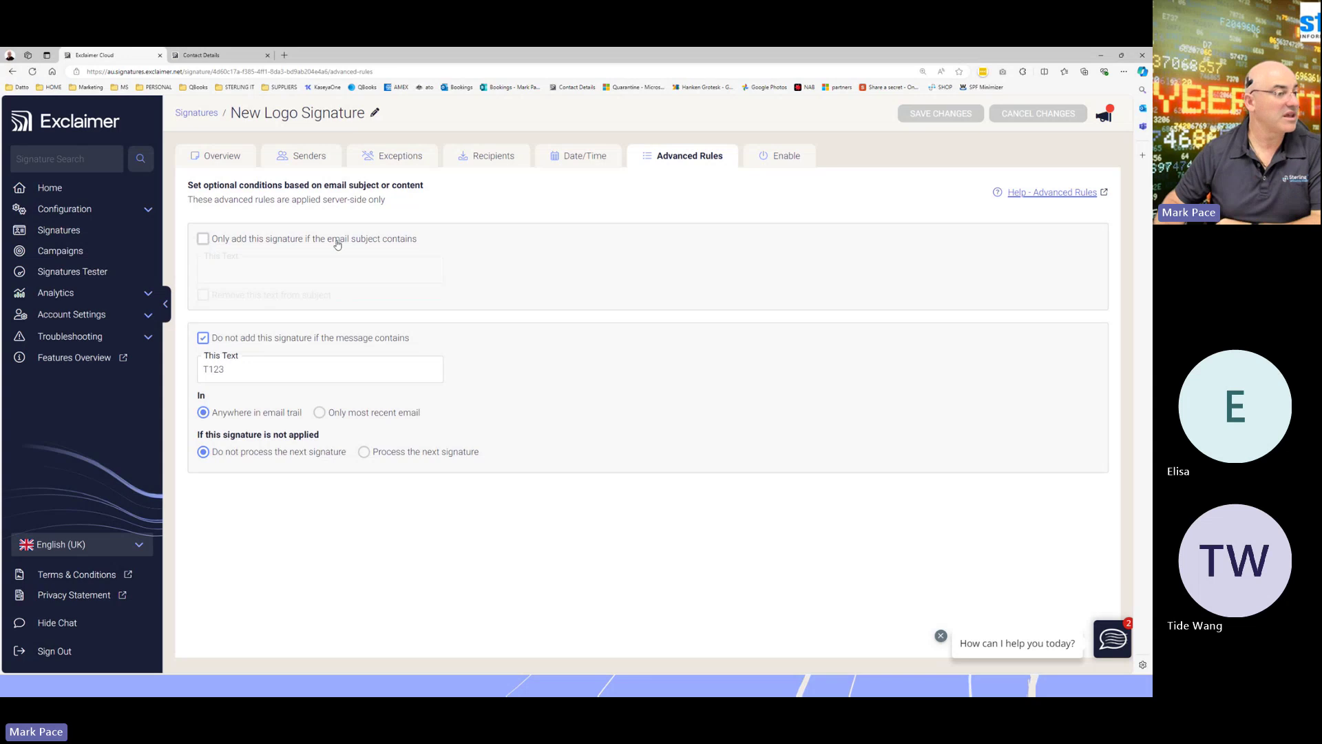
Review the signature's server-side and client-side enable options, and return to the signatures list
click(780, 156)
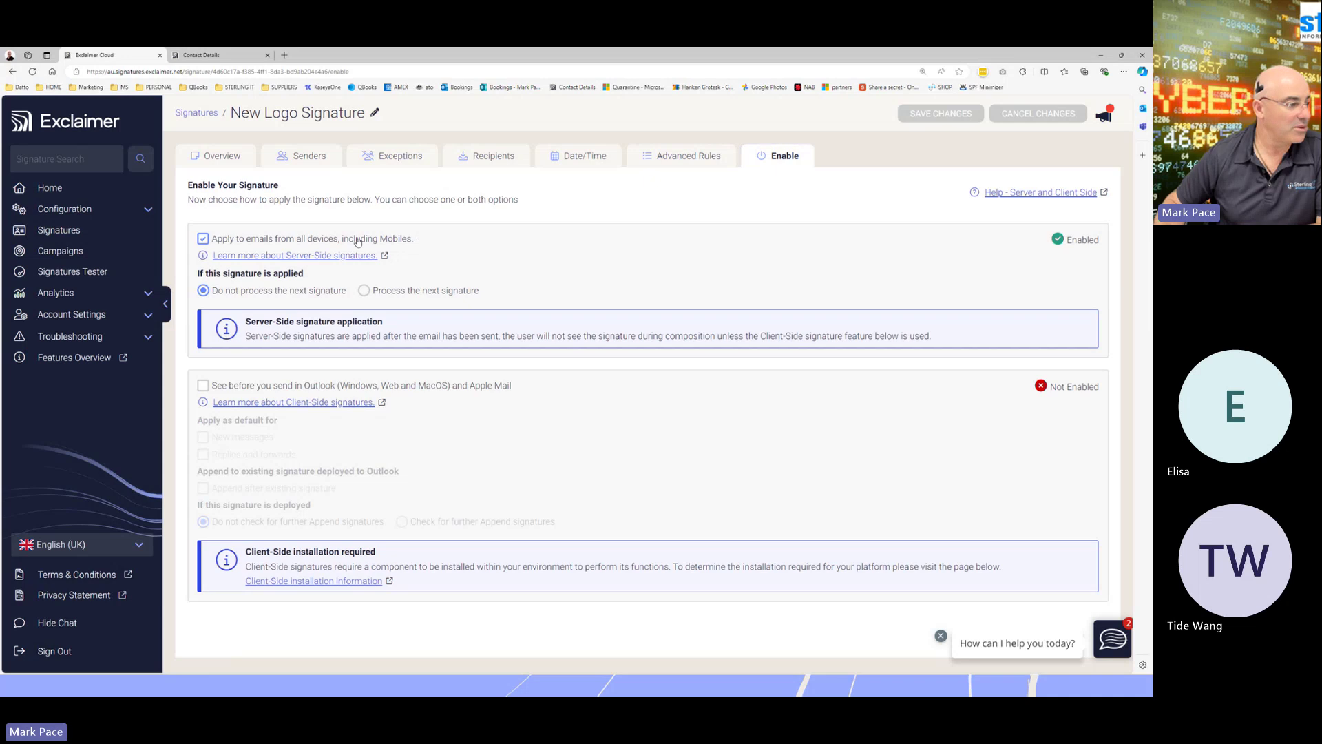
drag(387, 244, 513, 255)
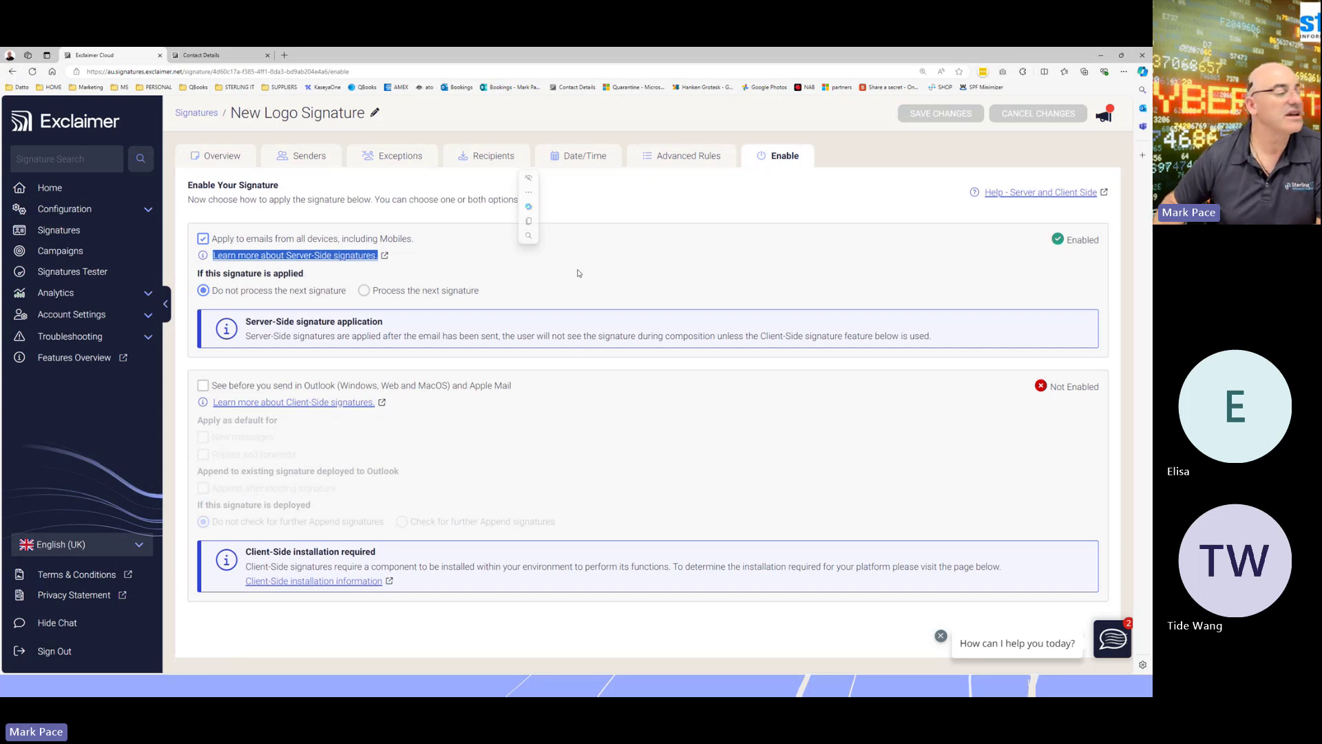
click(461, 278)
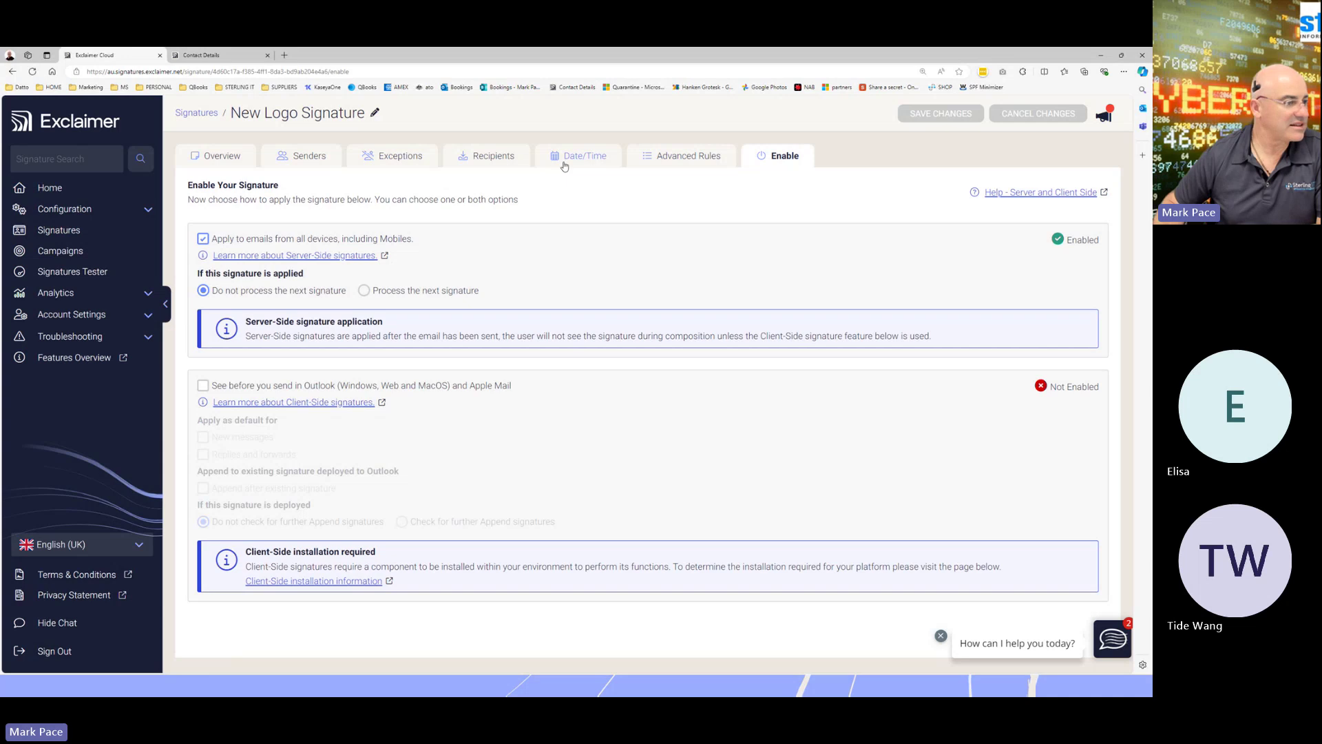
click(198, 114)
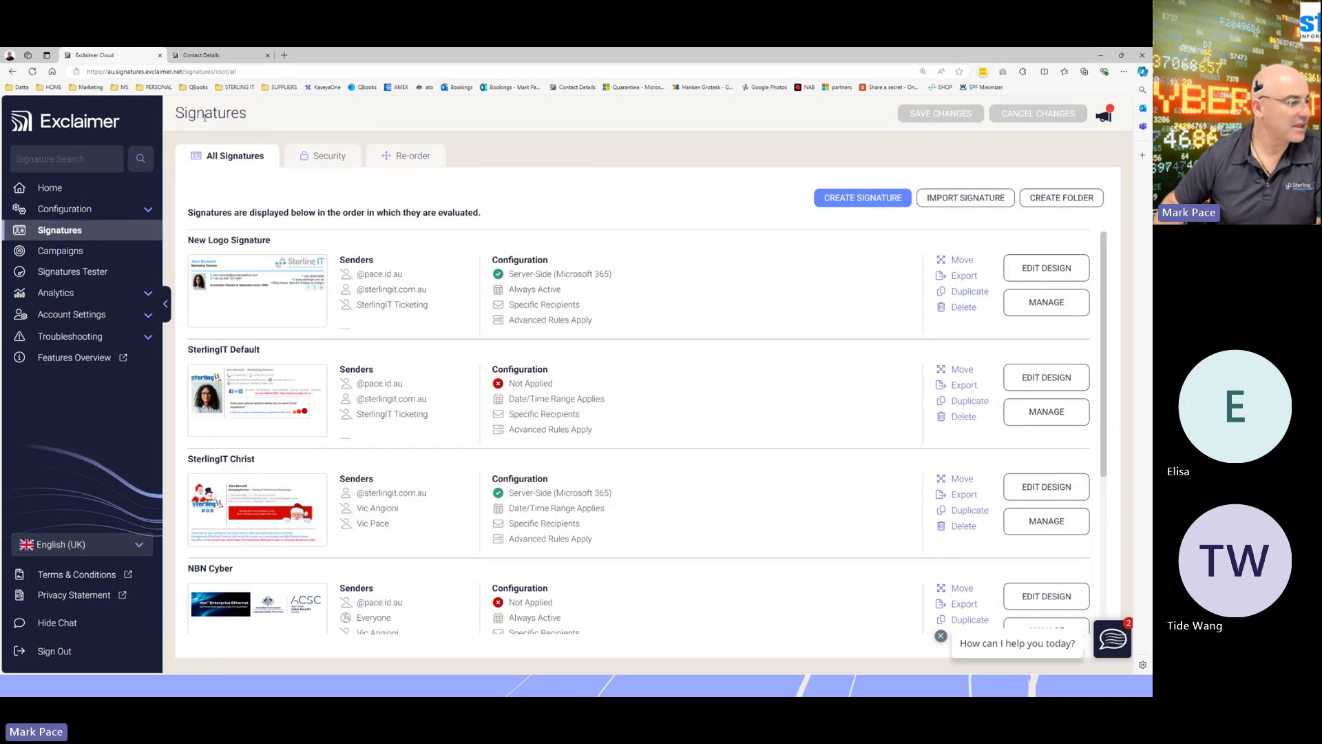
click(303, 295)
click(604, 295)
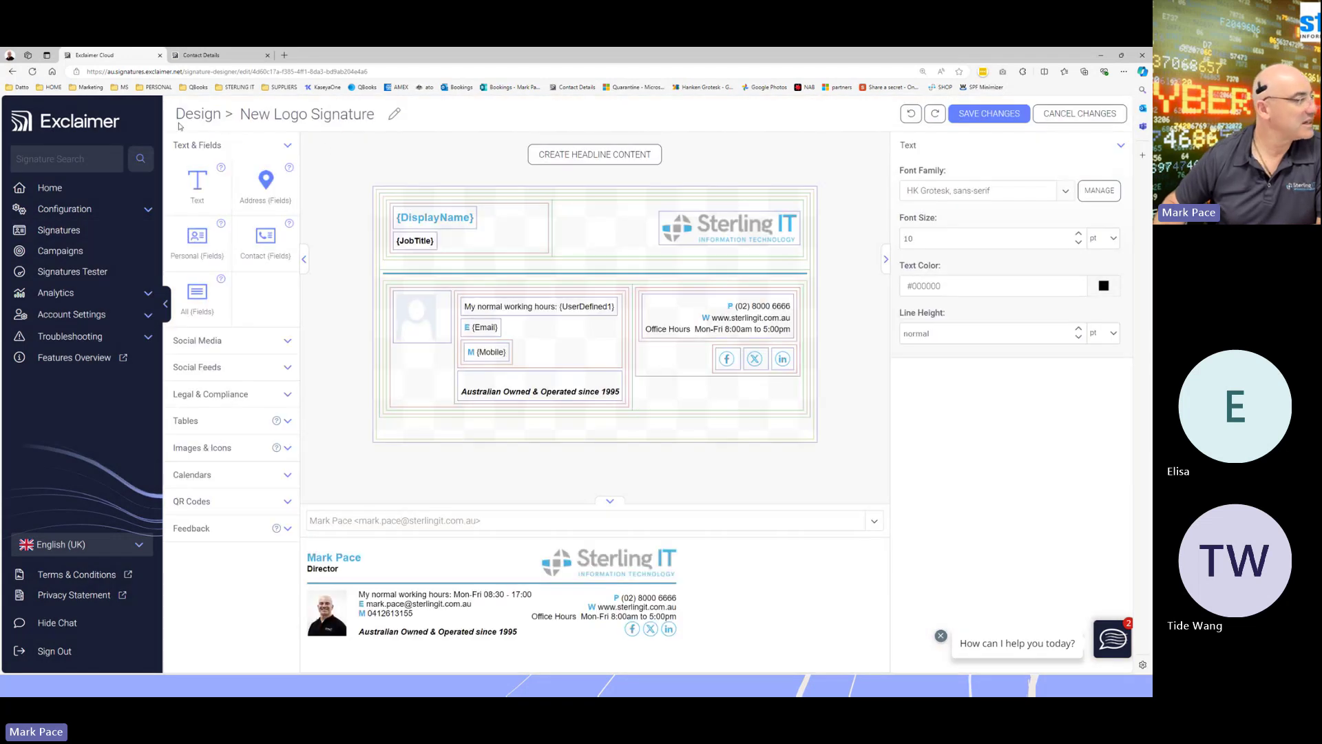
click(20, 71)
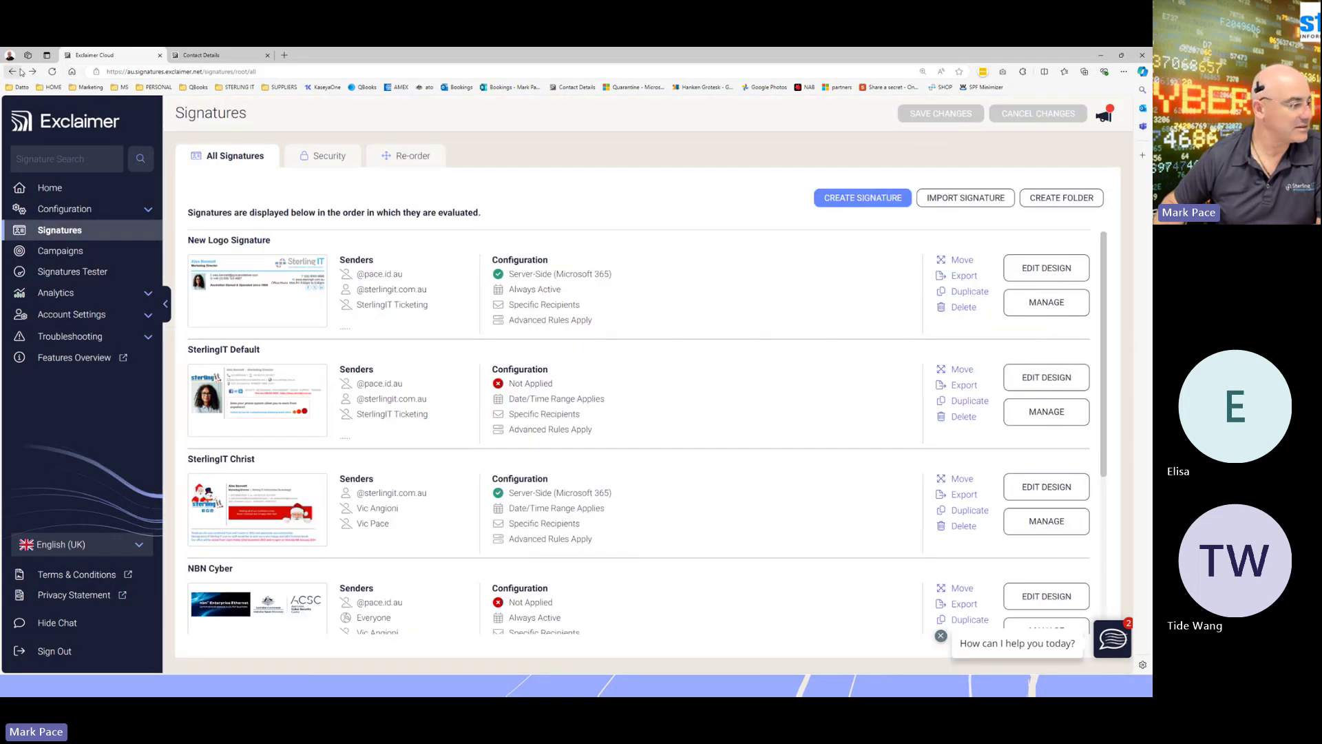
Move the SterlingIT Default signature into the Old Archives folder
scroll(318, 408, down, 3)
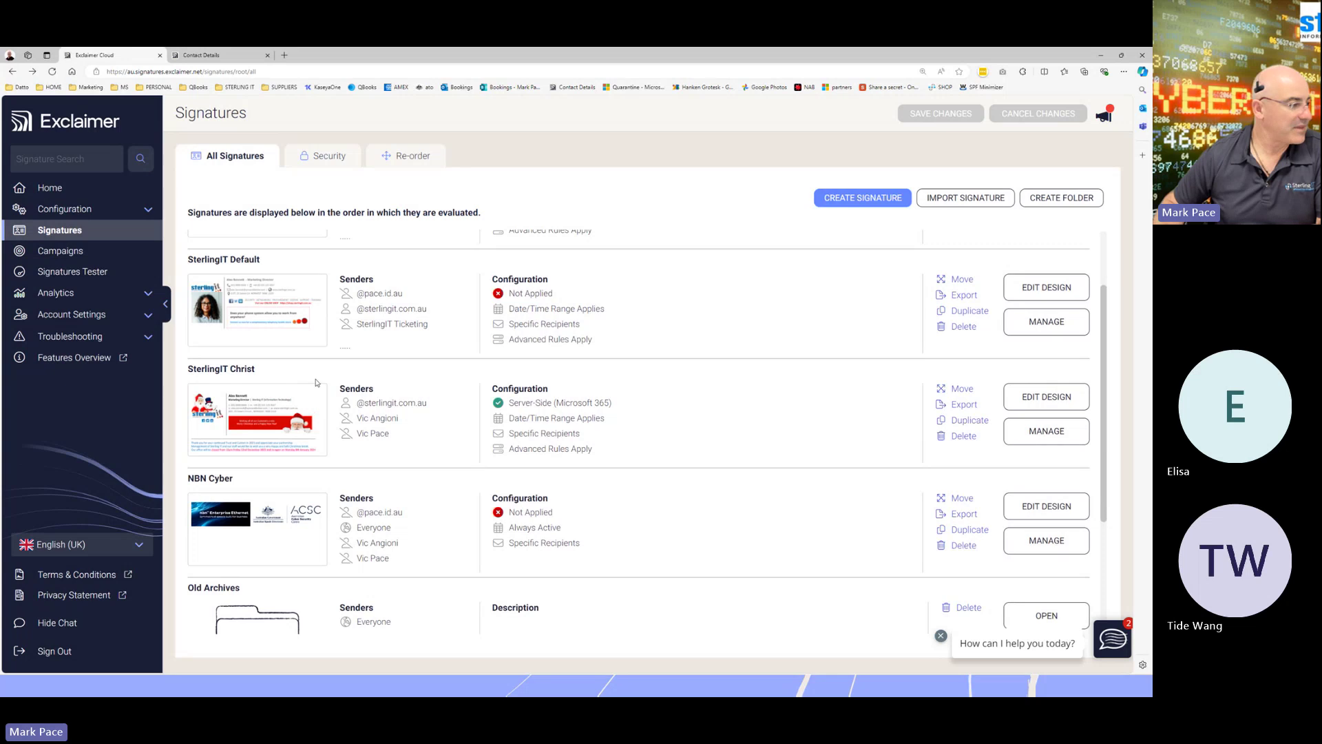
scroll(321, 365, up, 1)
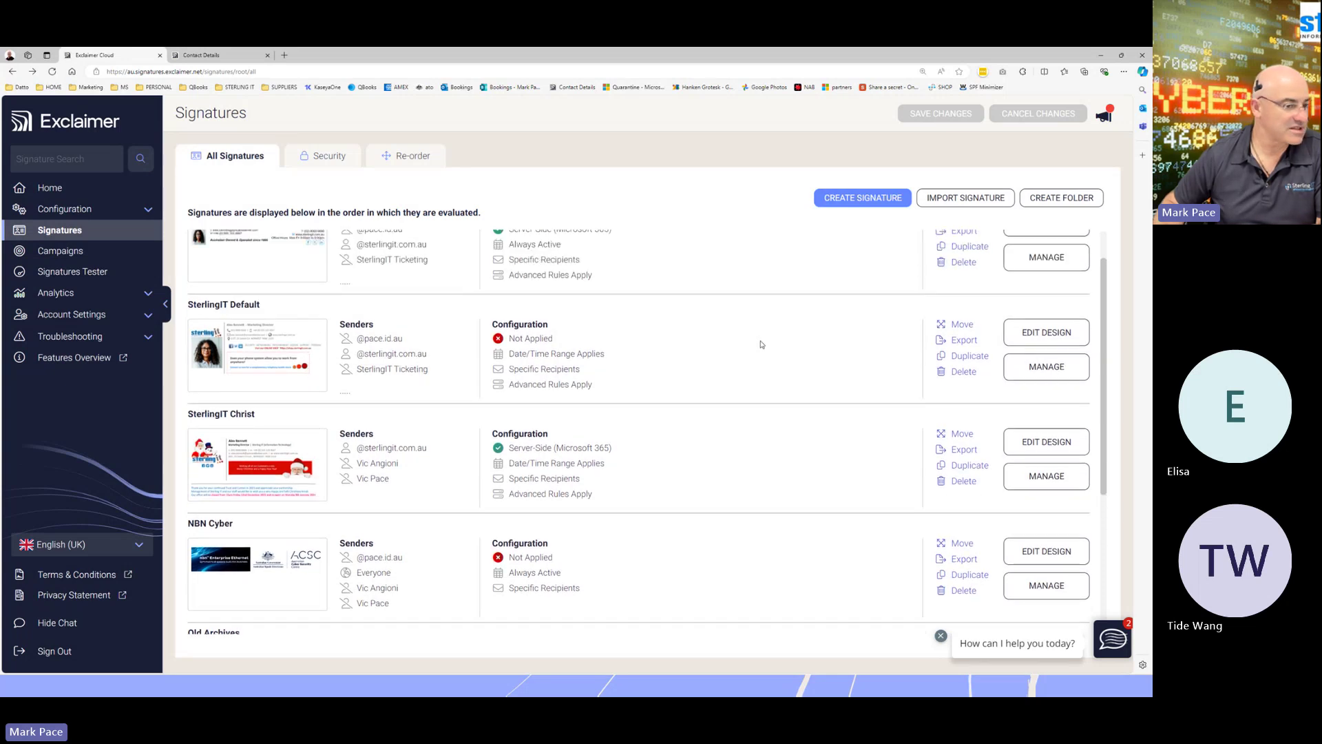
click(947, 327)
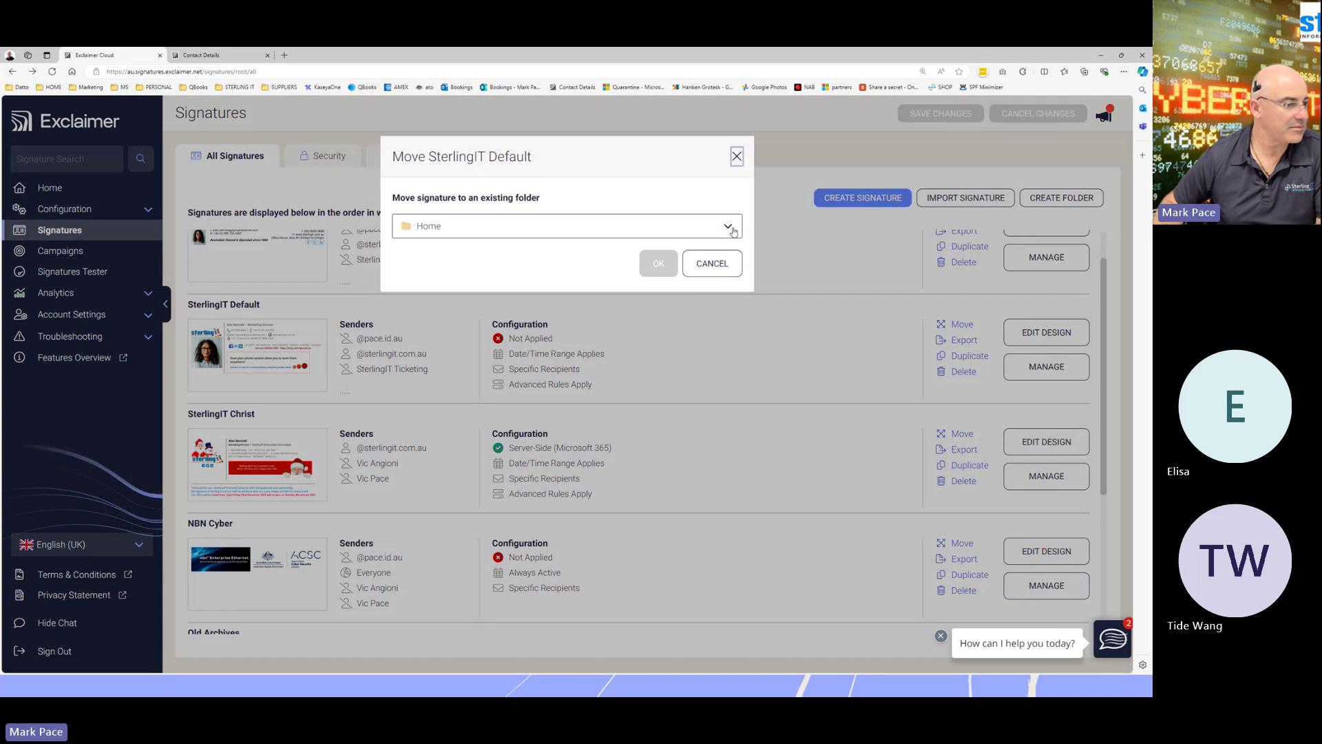
click(690, 228)
click(672, 266)
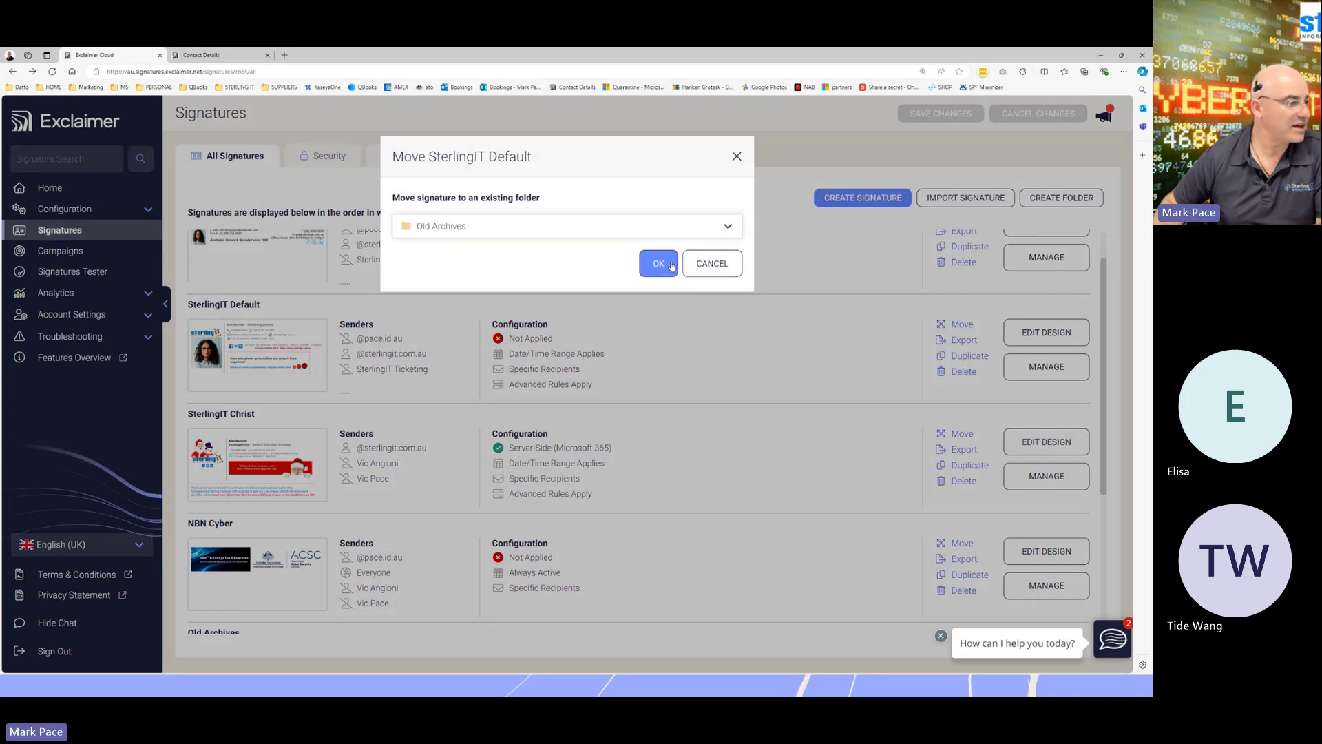
click(672, 265)
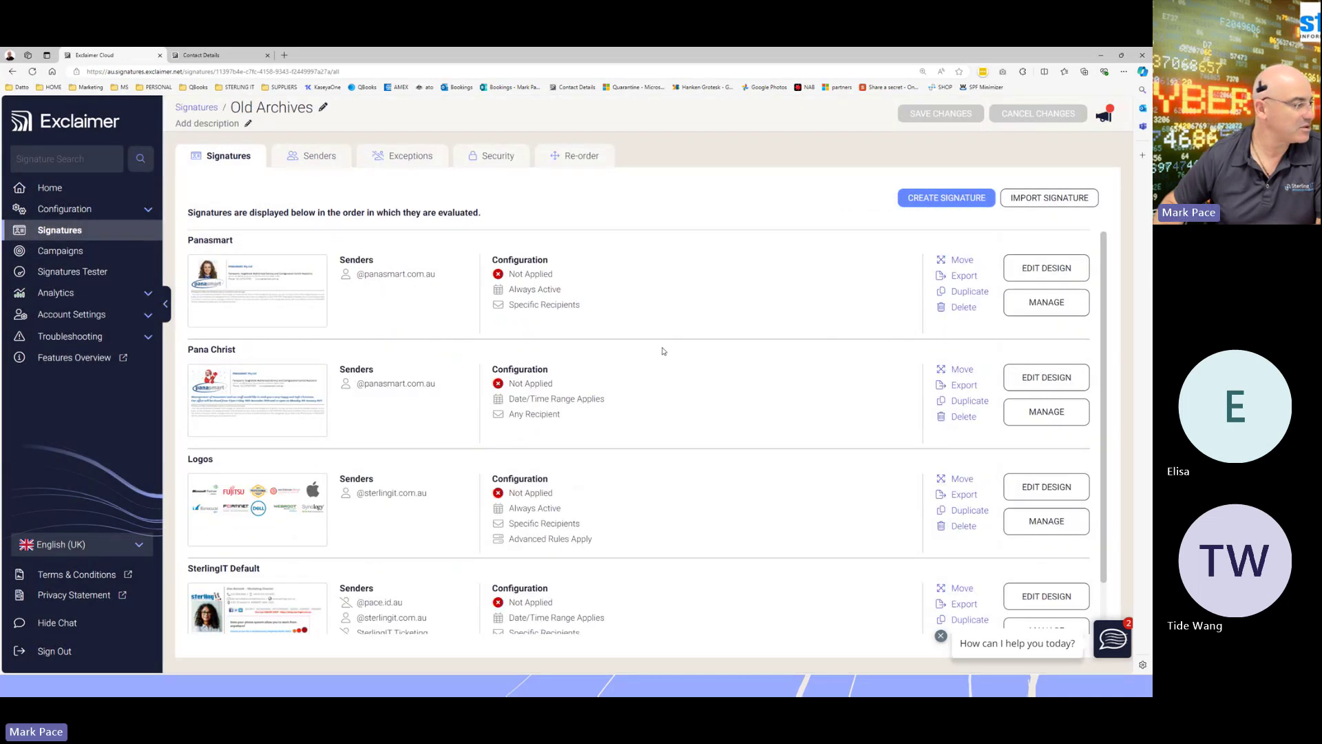
Look through the signatures in the Old Archives folder, preview the Logos signature, and return to the full signatures list
scroll(661, 350, down, 1)
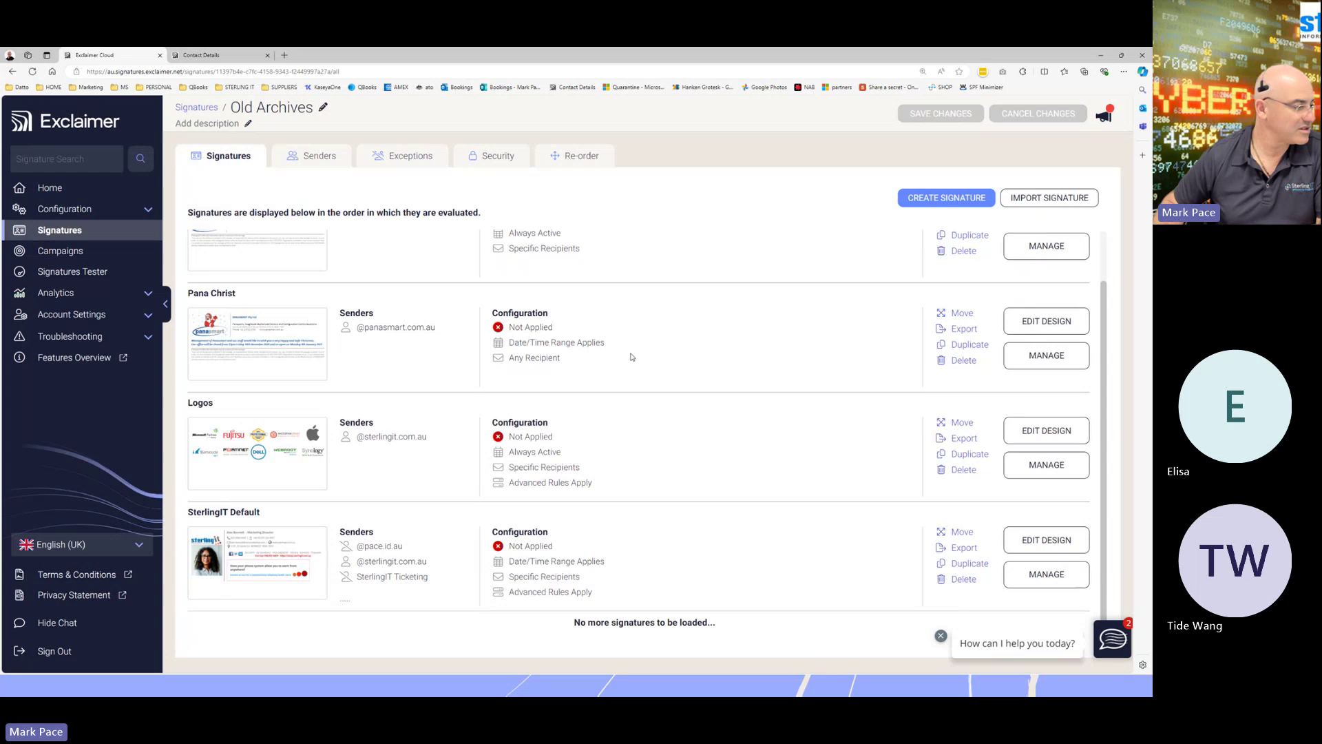
click(257, 448)
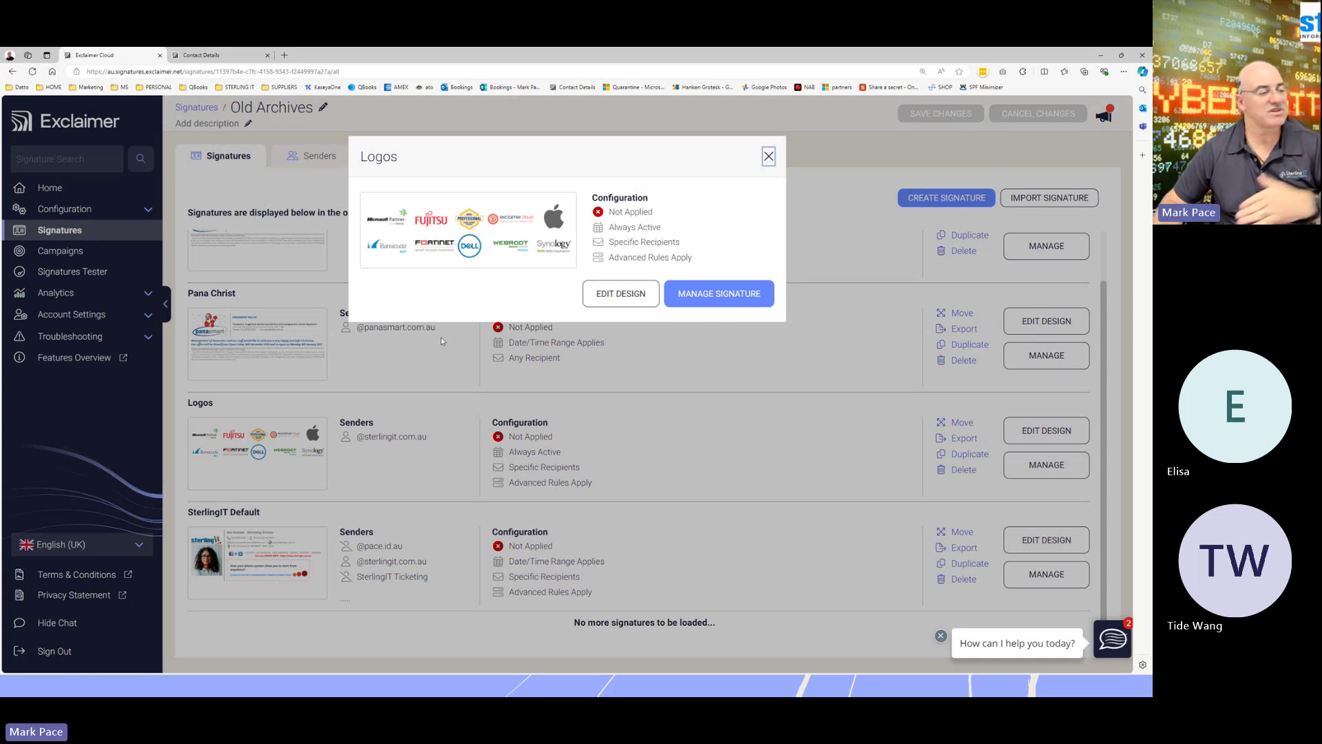
click(769, 159)
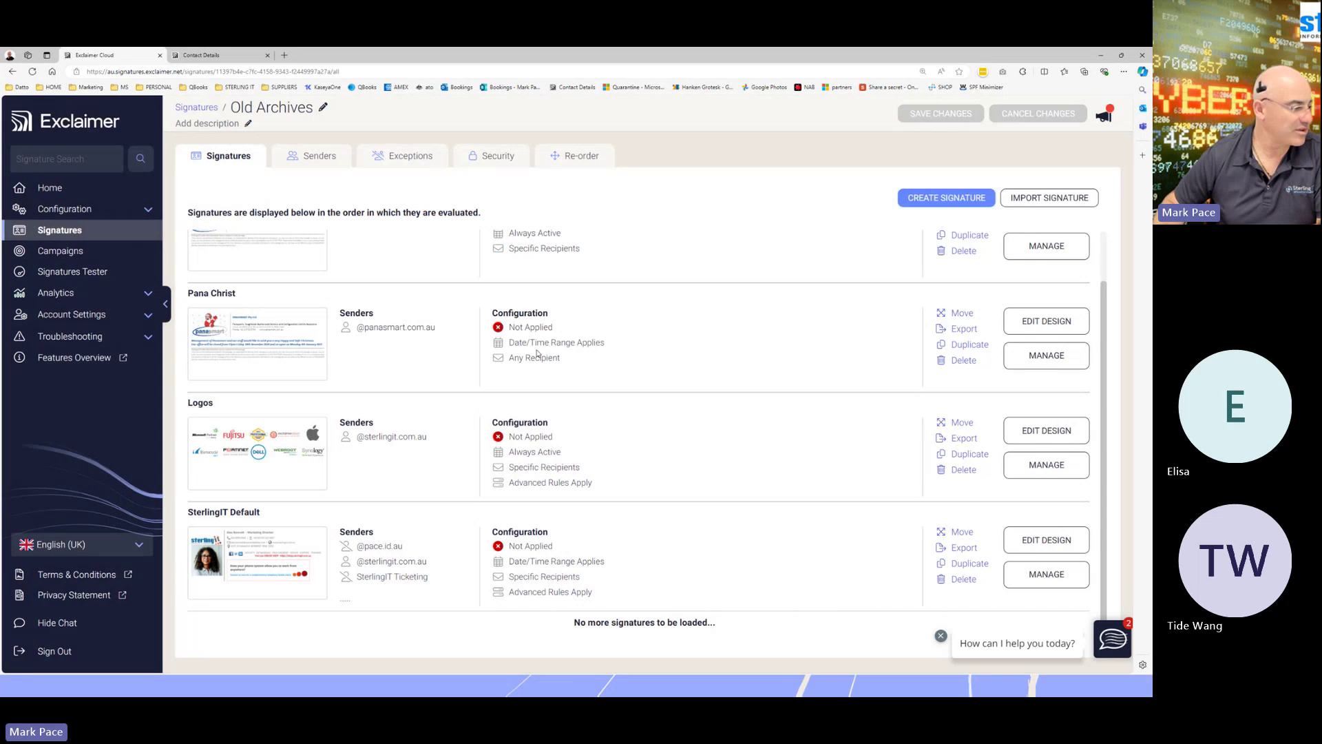
scroll(475, 408, up, 1)
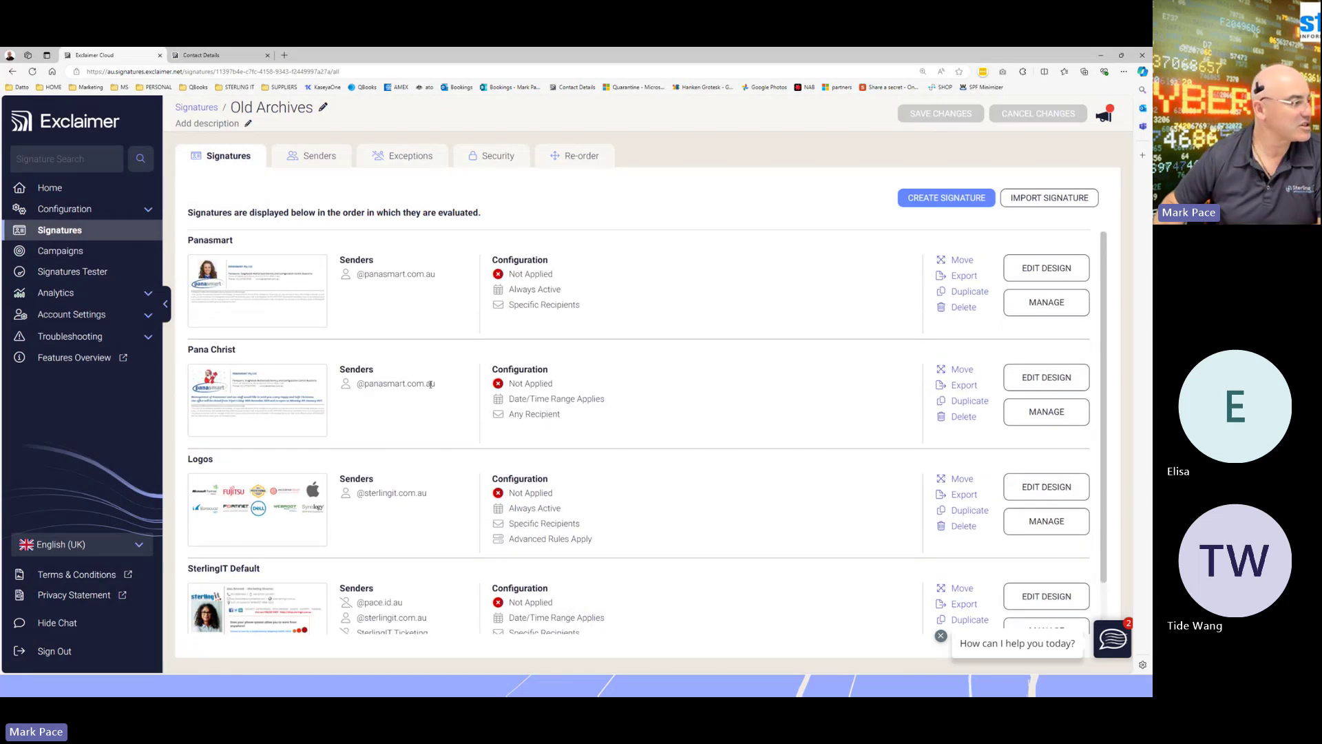
click(232, 164)
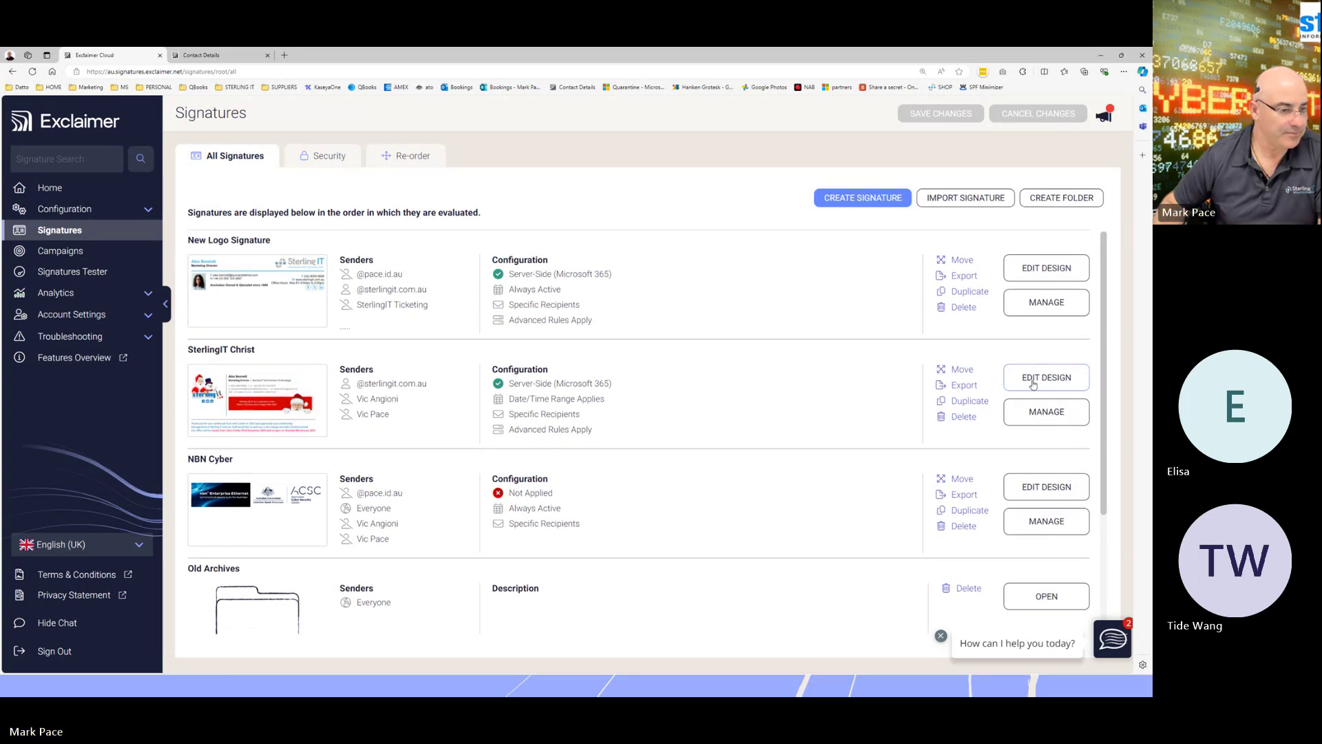
Review the SterlingIT Christ signature's date/time range, enable options and overview in its management settings
click(1047, 412)
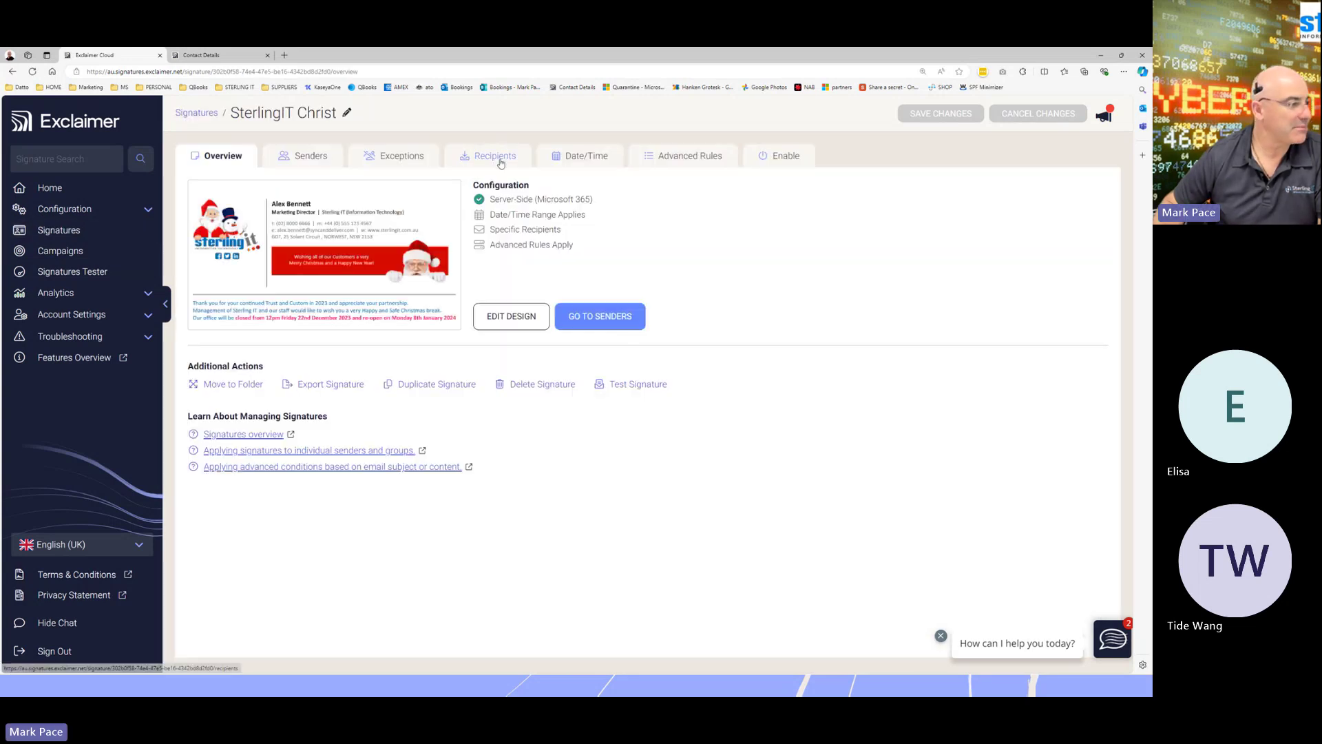
click(571, 162)
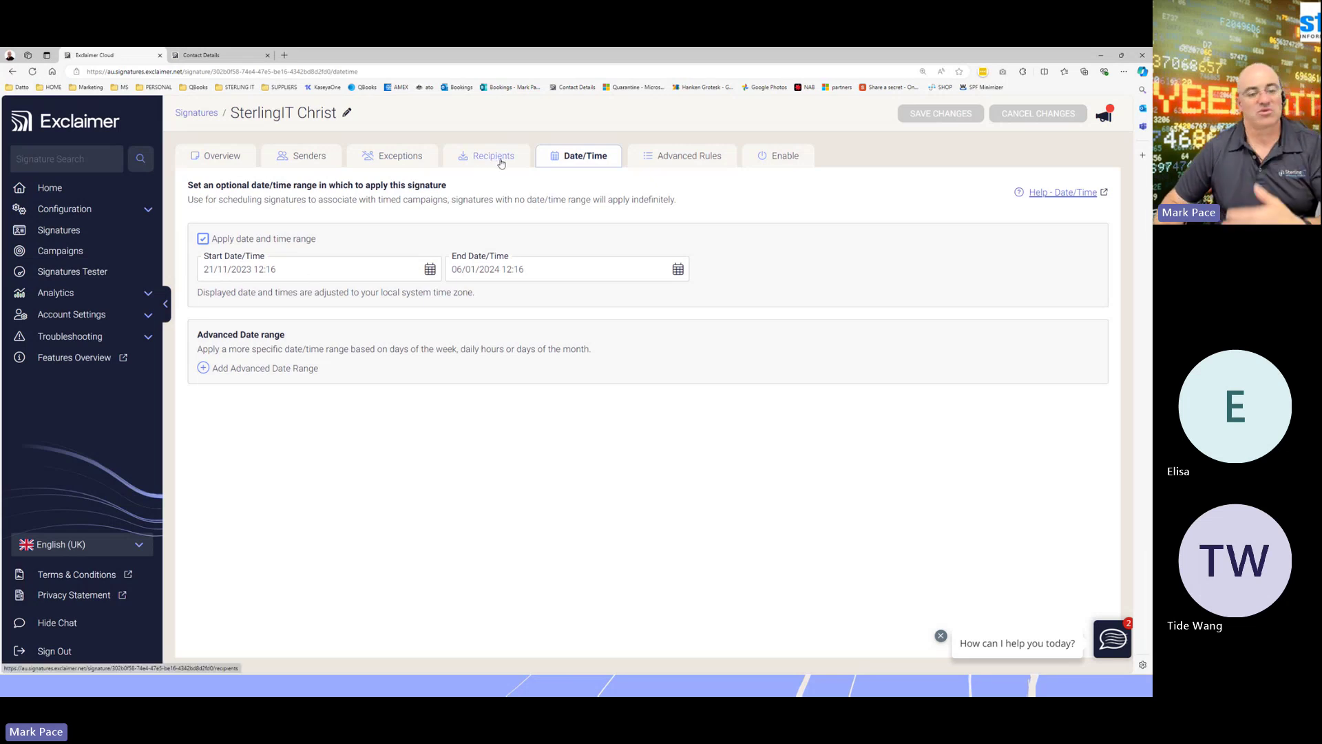
click(780, 157)
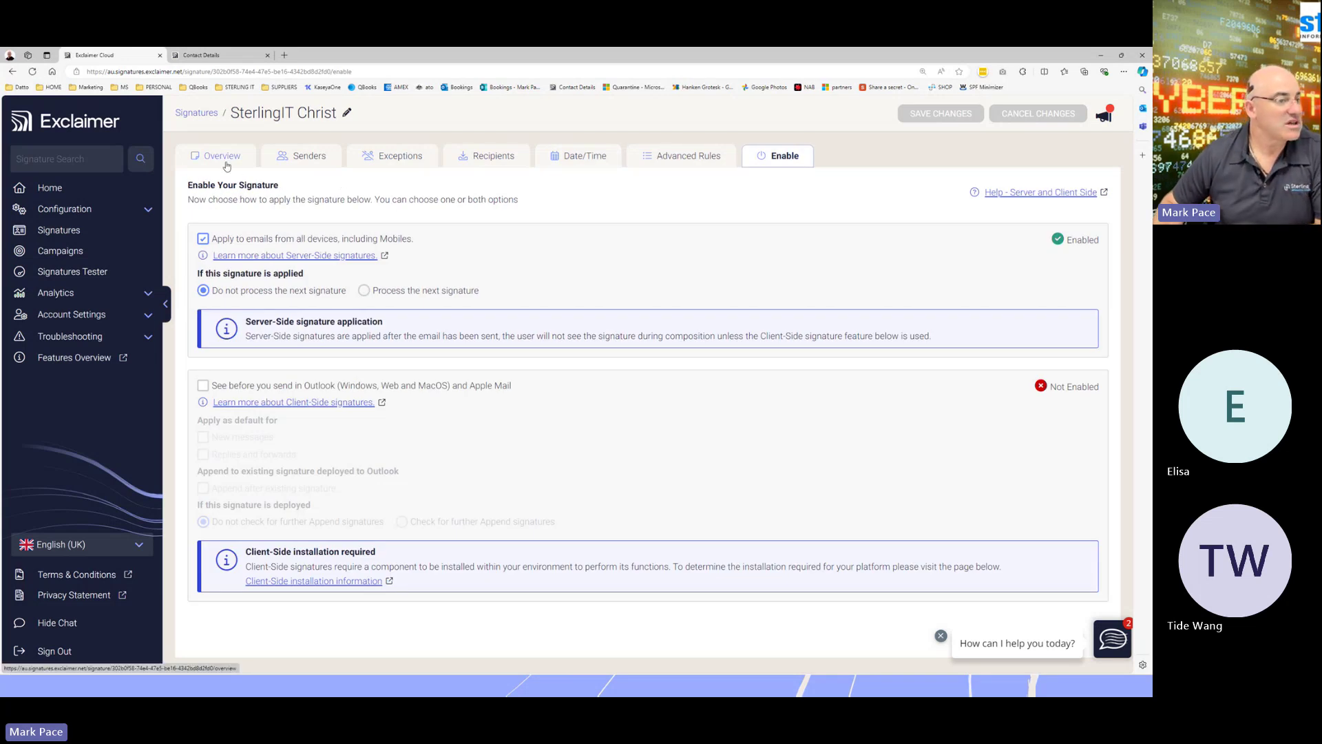
click(219, 157)
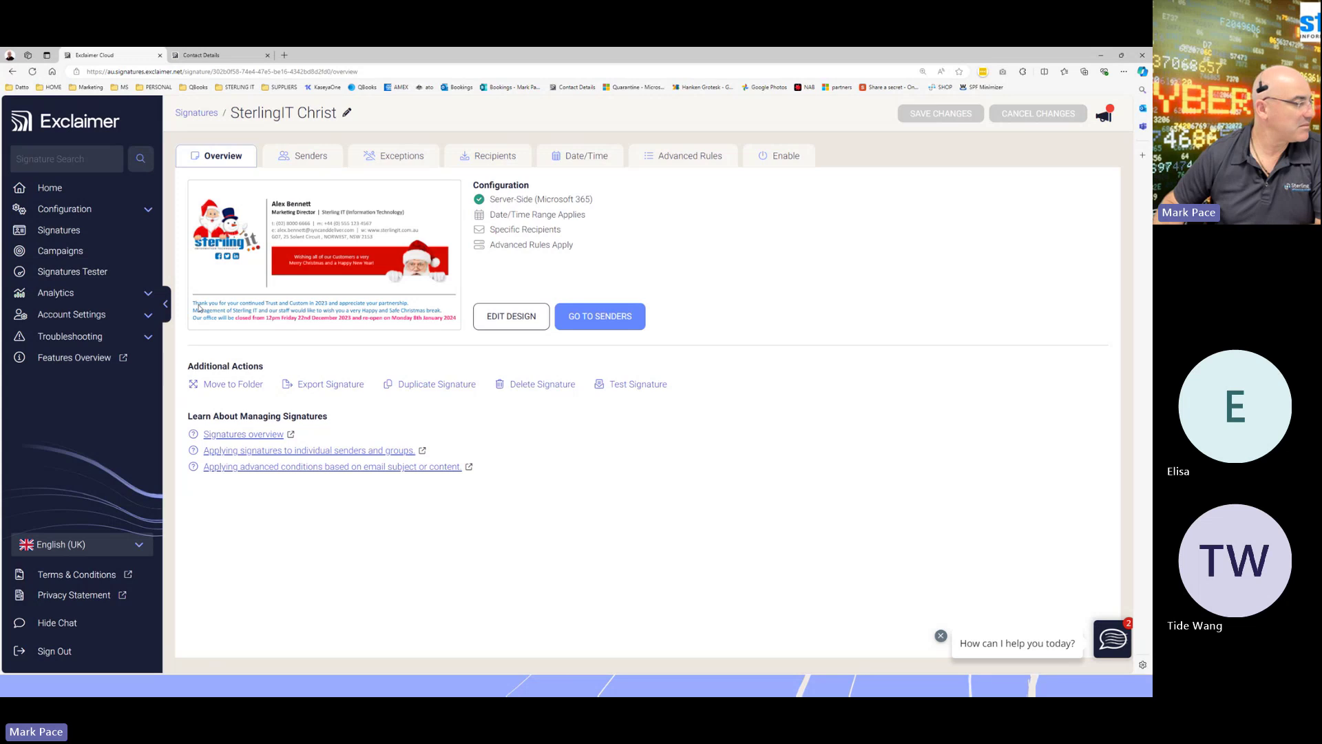
Open the signature usage analytics and filter them to All Emails over the last 30 days
click(64, 290)
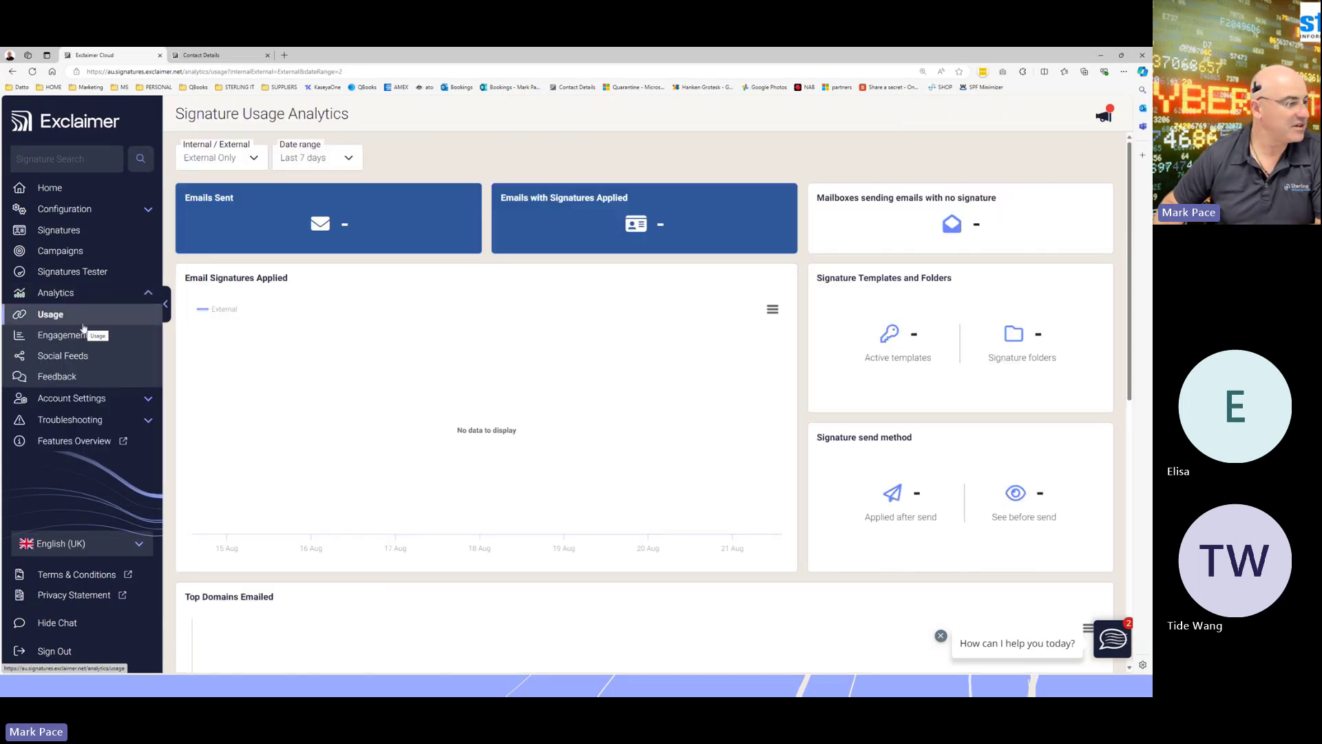
click(346, 163)
click(305, 234)
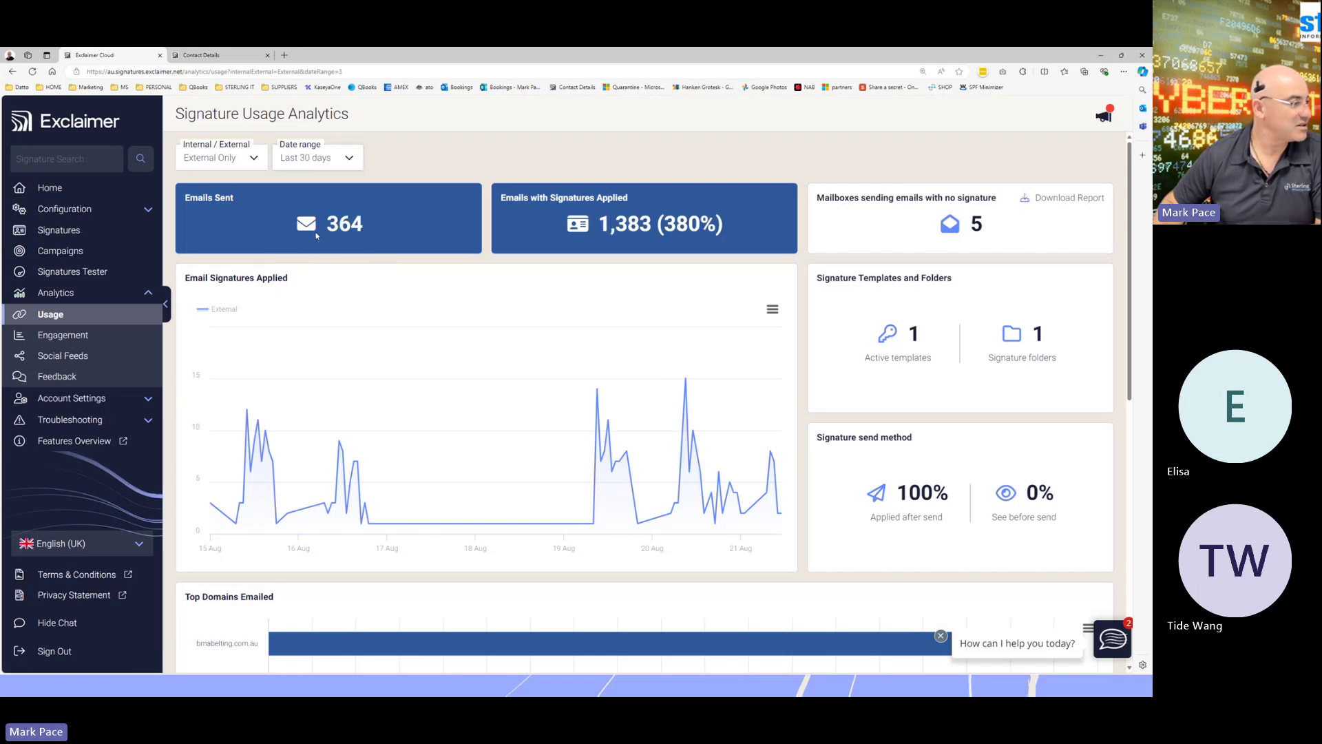
click(245, 164)
click(206, 181)
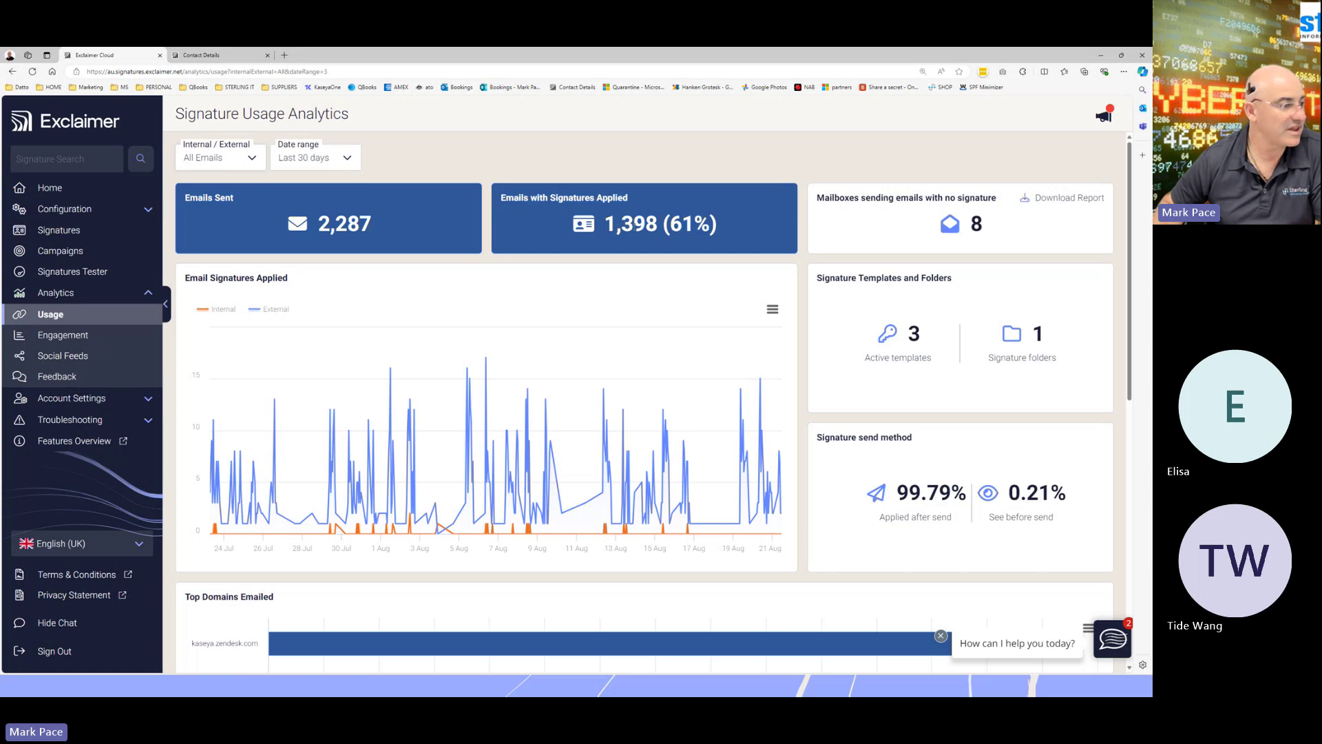
Examine the usage charts for applied signatures, top domains and sent emails by day and time, plus the Account Settings options
mouse_move(773, 354)
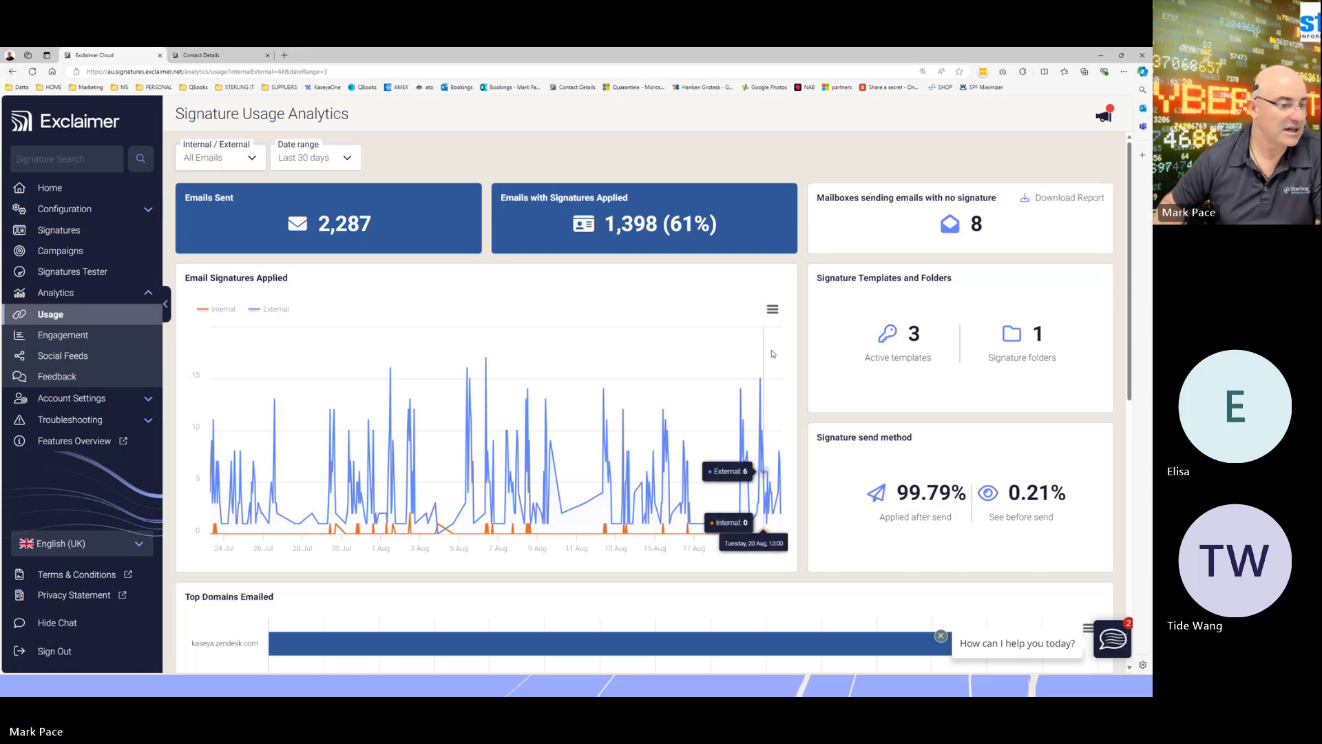
scroll(1003, 437, down, 5)
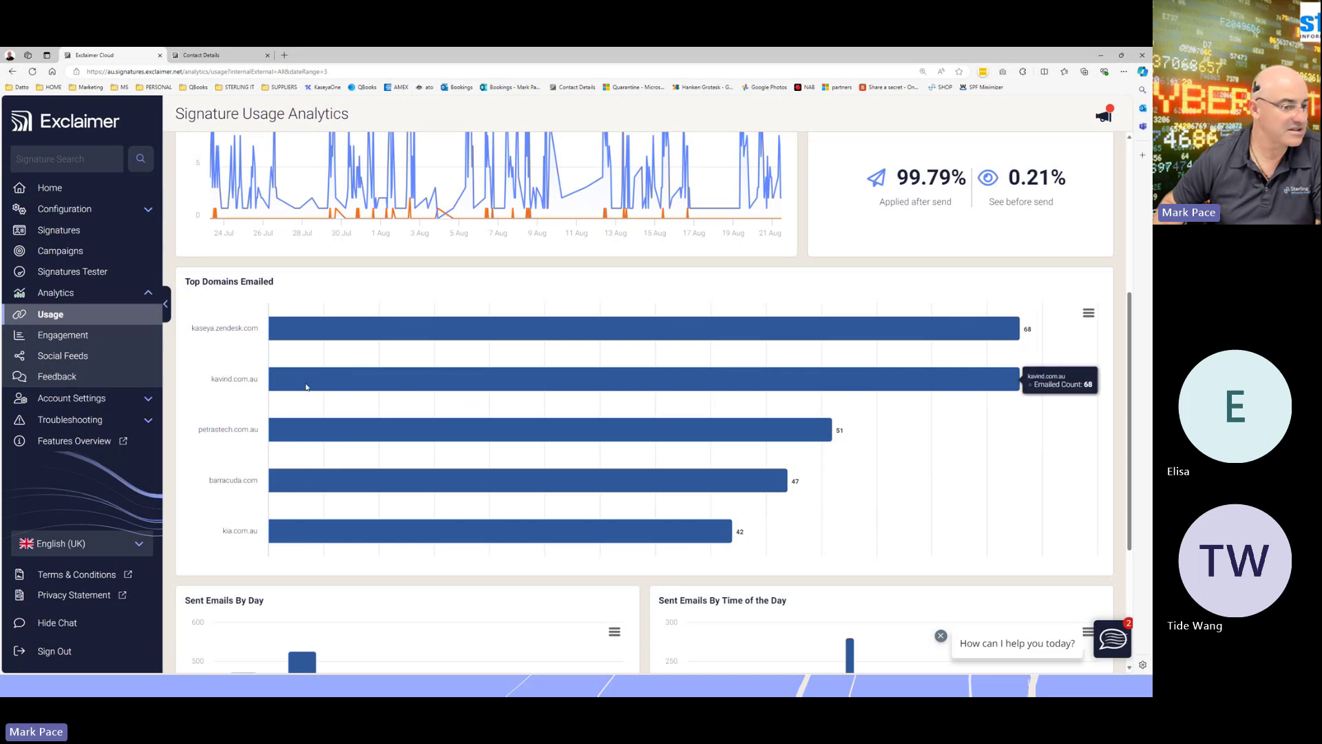
scroll(924, 517, down, 3)
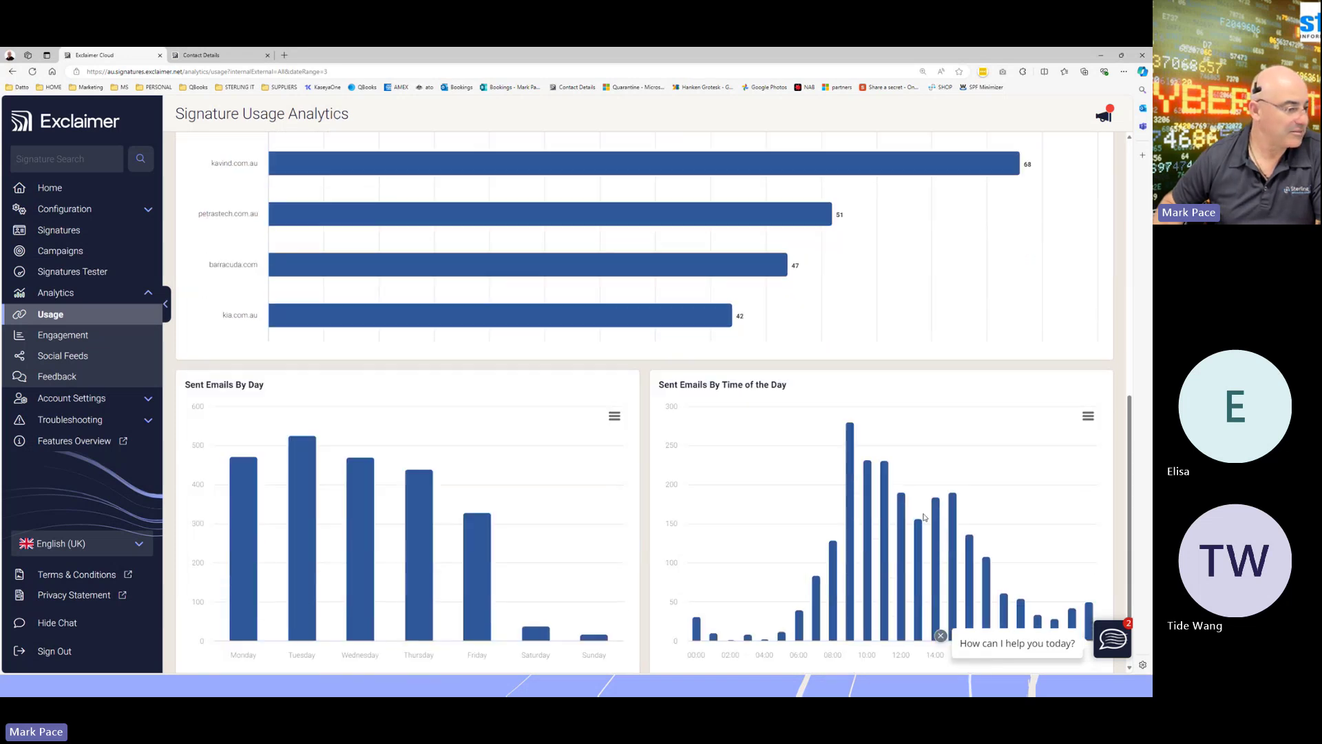
scroll(924, 517, down, 1)
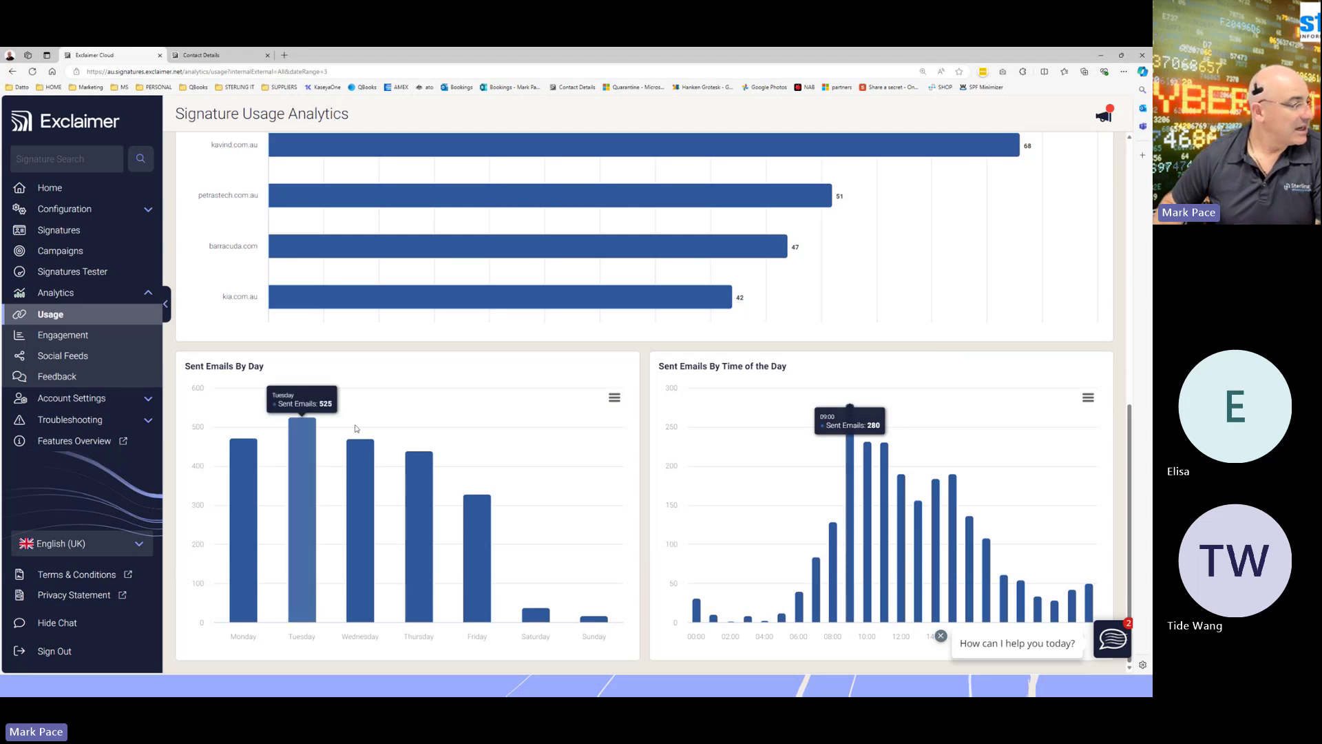
scroll(330, 427, up, 5)
scroll(362, 427, up, 3)
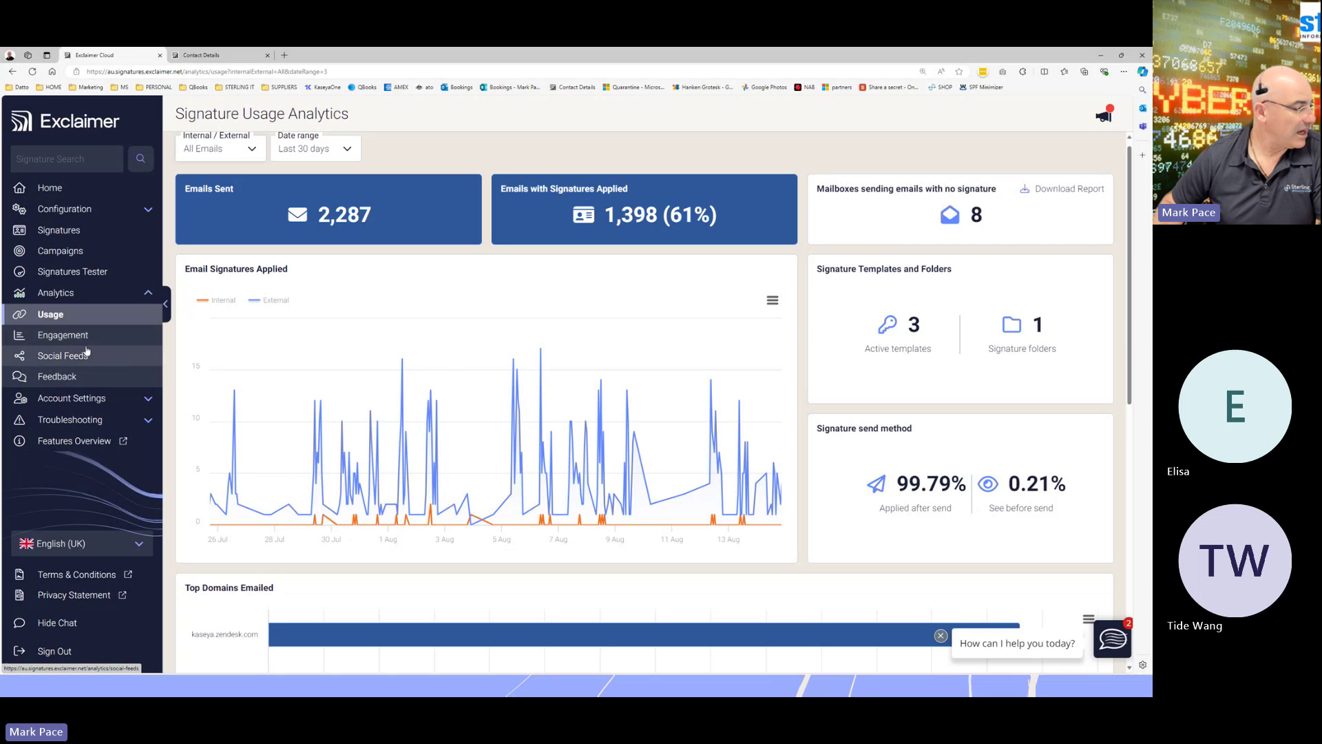
click(82, 400)
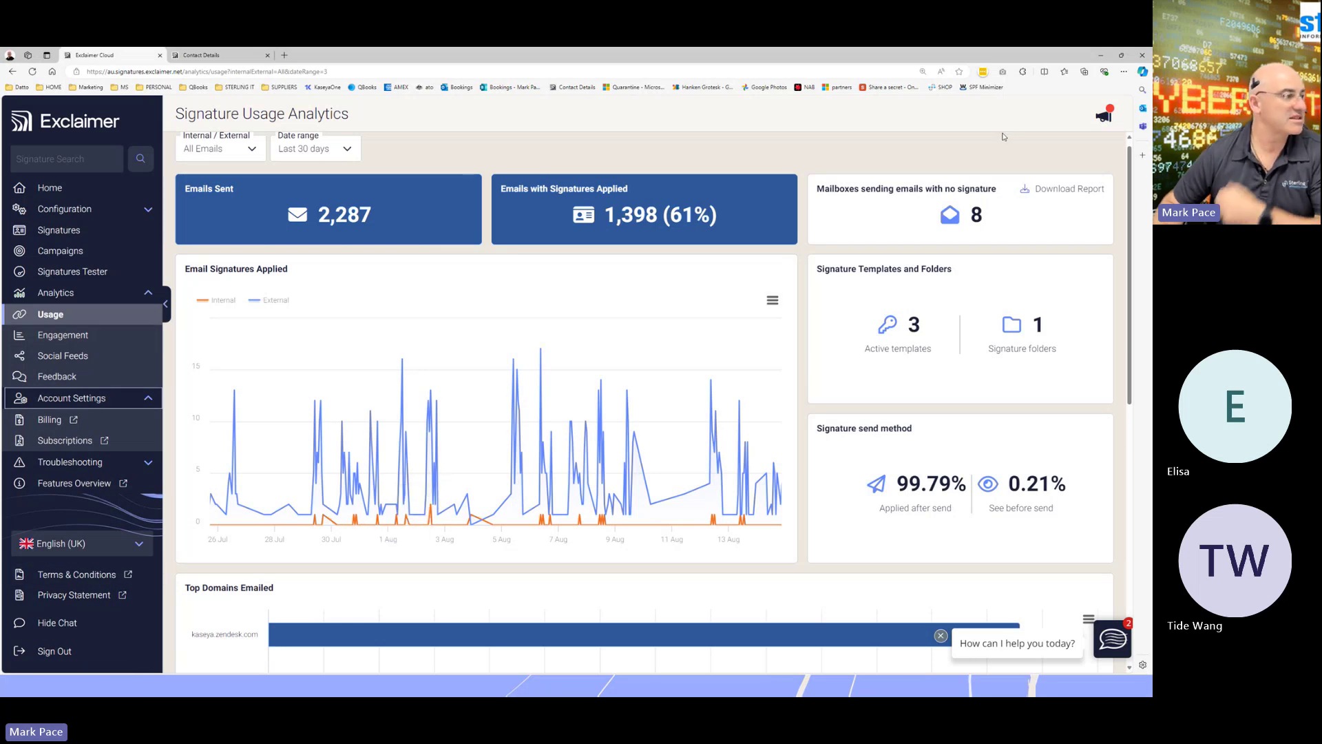
key(alt+Tab)
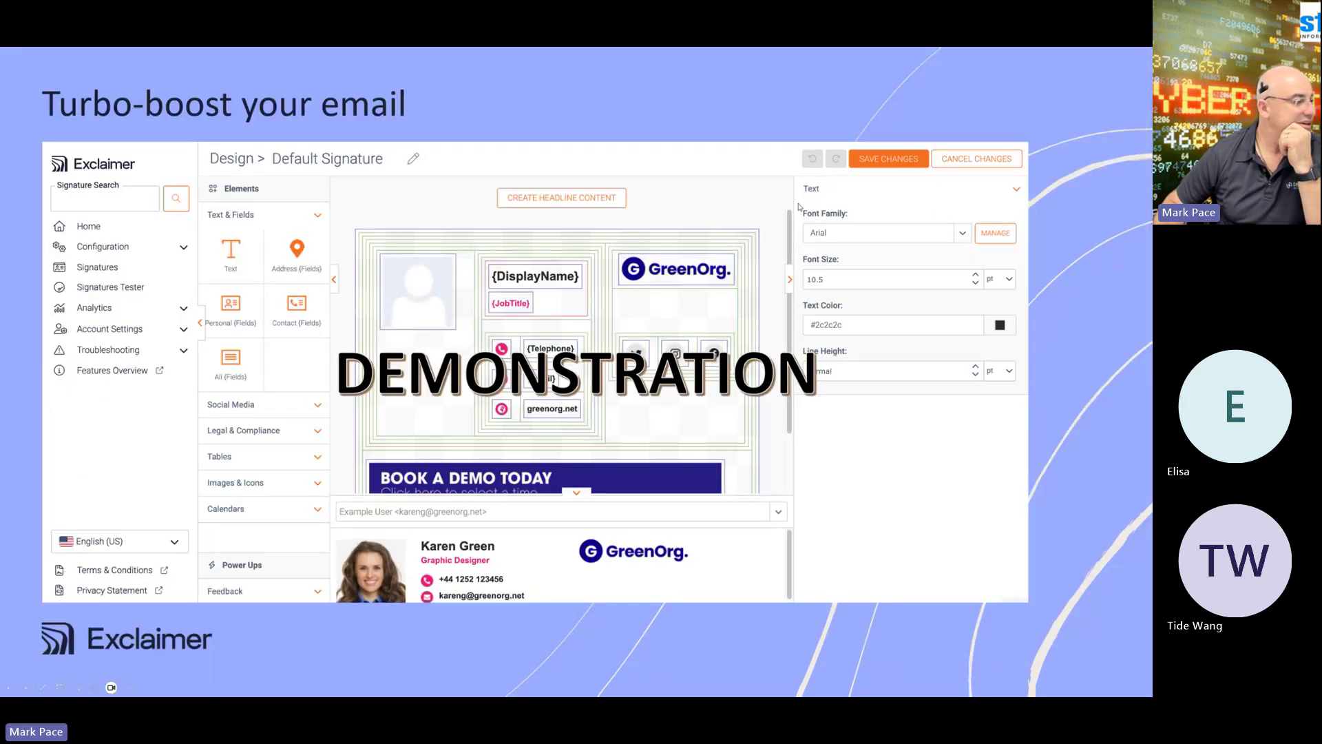
click(558, 221)
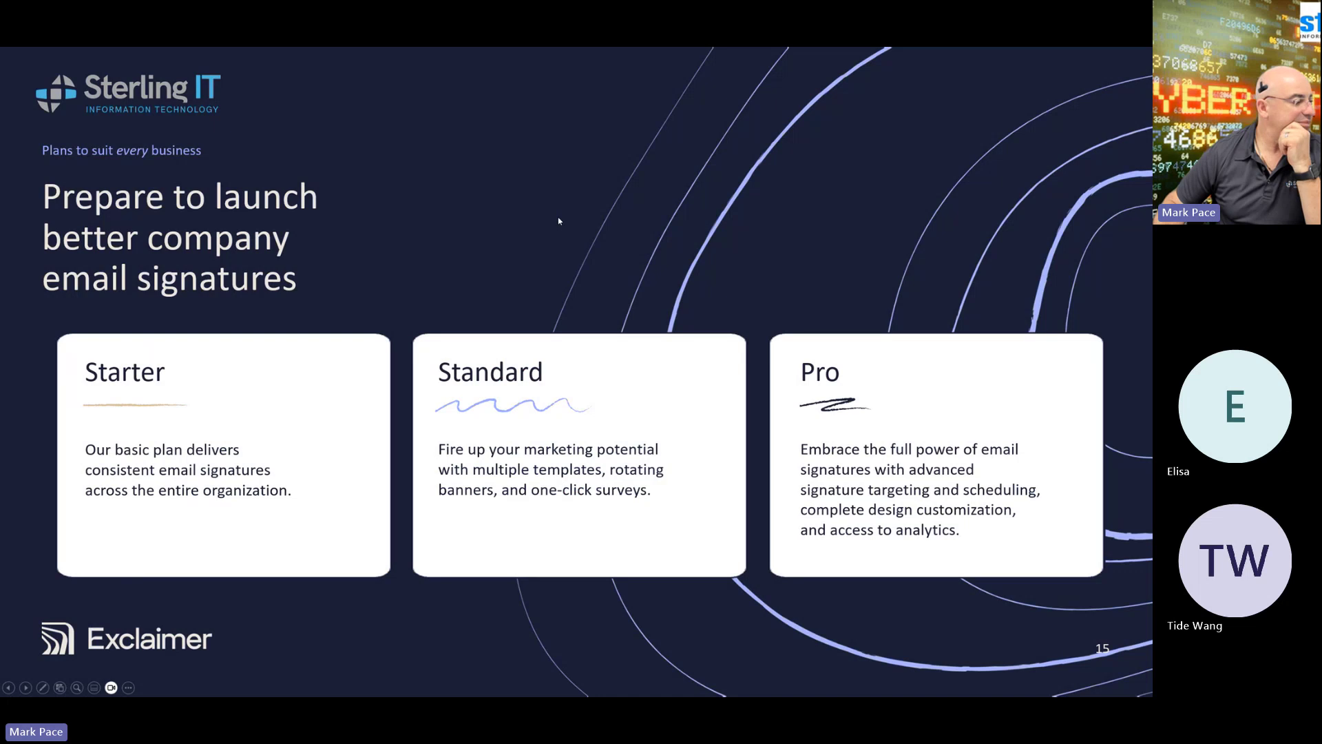